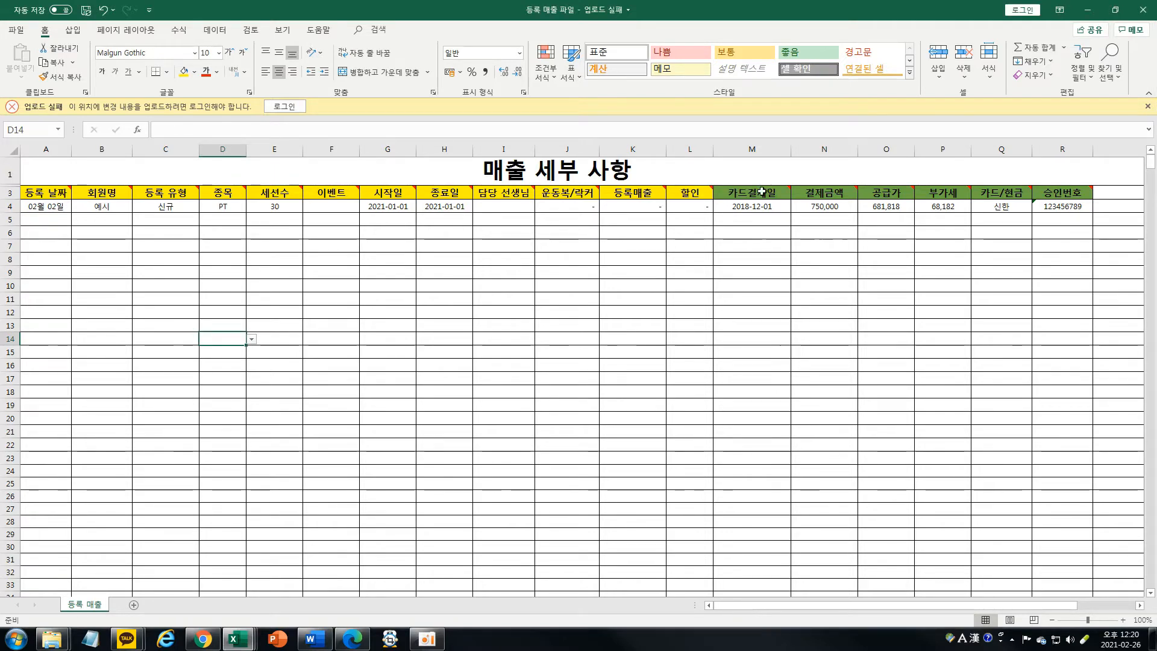
{"action": "left_click_drag", "start_coordinate": [762, 191], "coordinate": [1078, 194]}
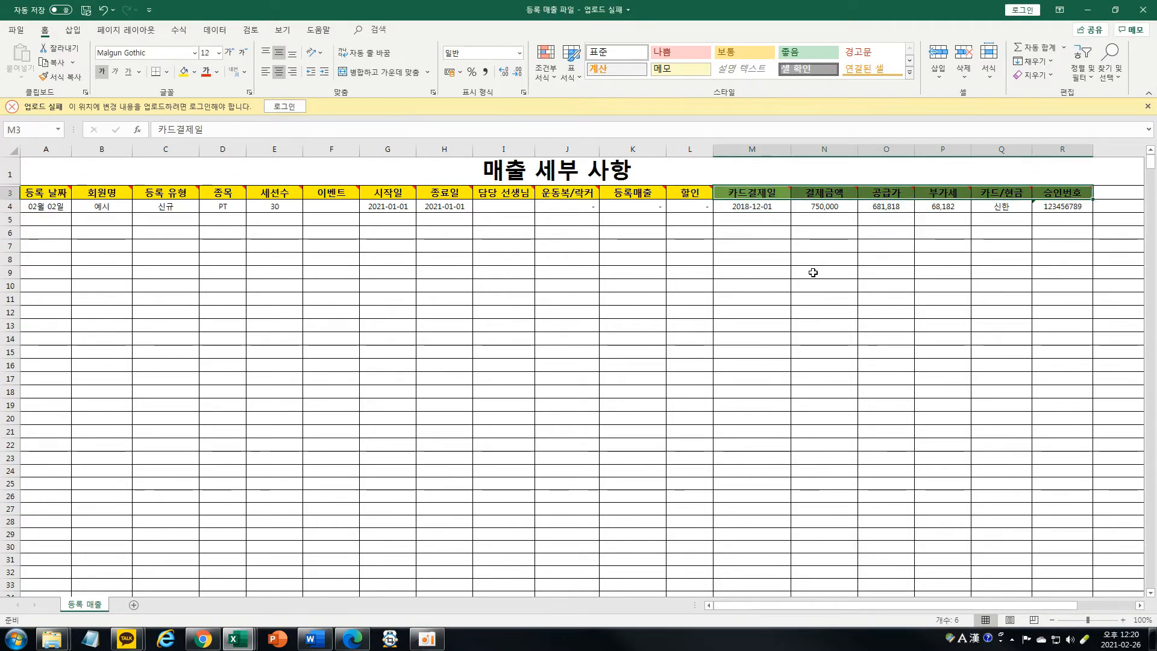
{"action": "left_click", "coordinate": [112, 282]}
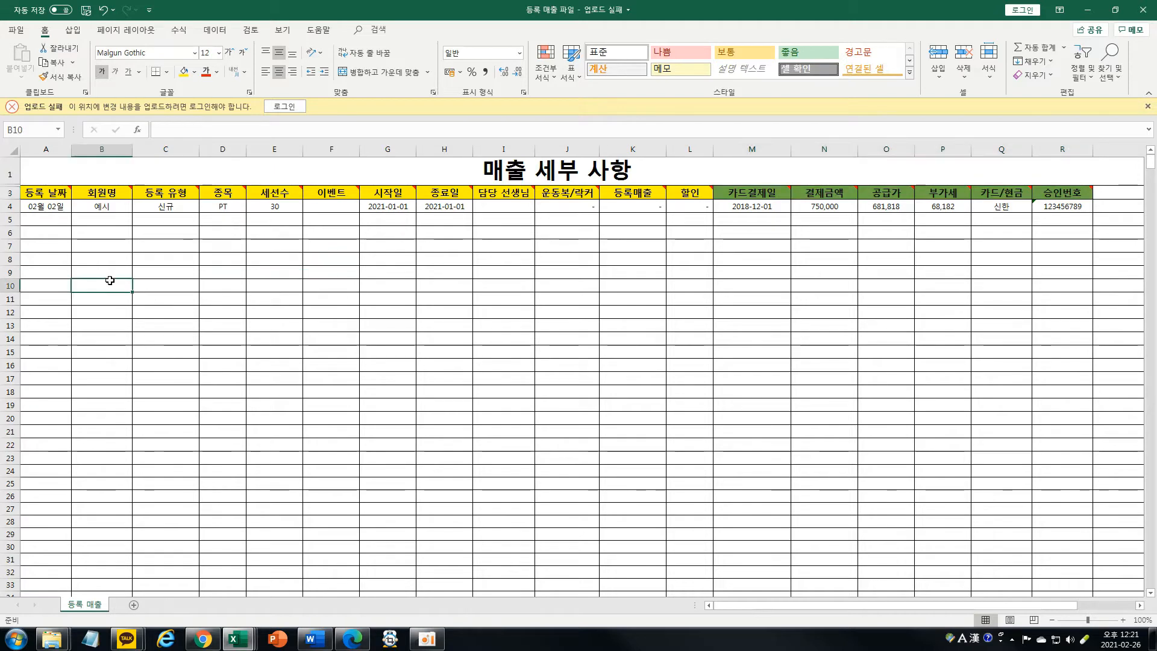
Keep the note attached to the 등록 날짜 header cell A3 permanently displayed on the sheet
{"action": "left_click", "coordinate": [40, 150]}
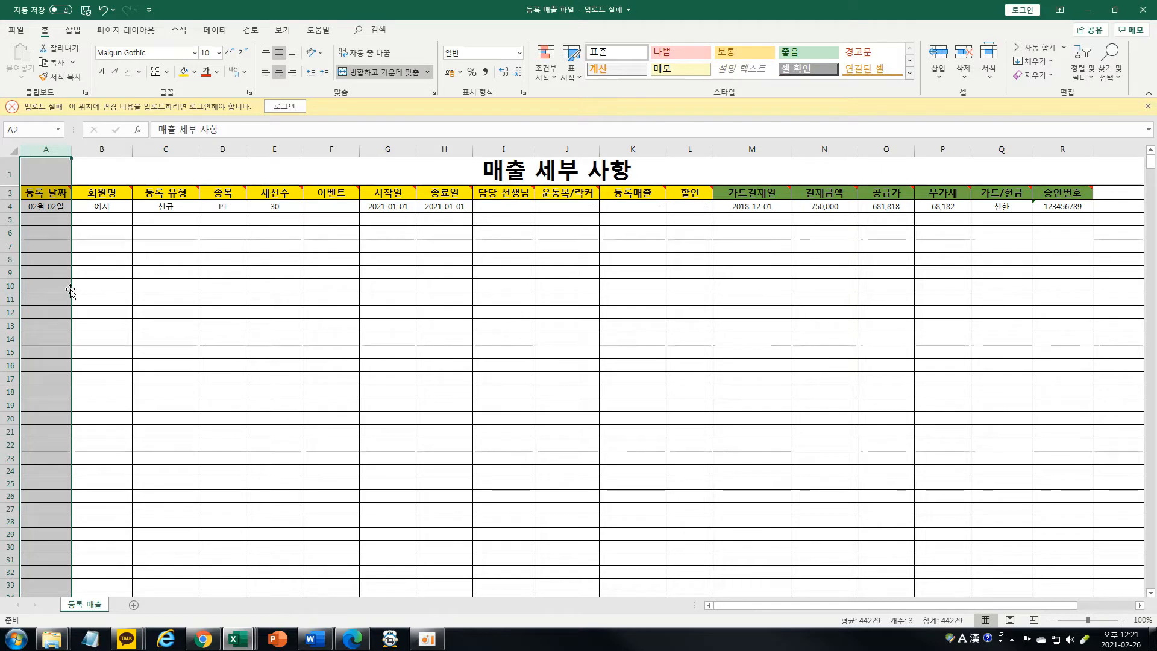
{"action": "left_click", "coordinate": [58, 194]}
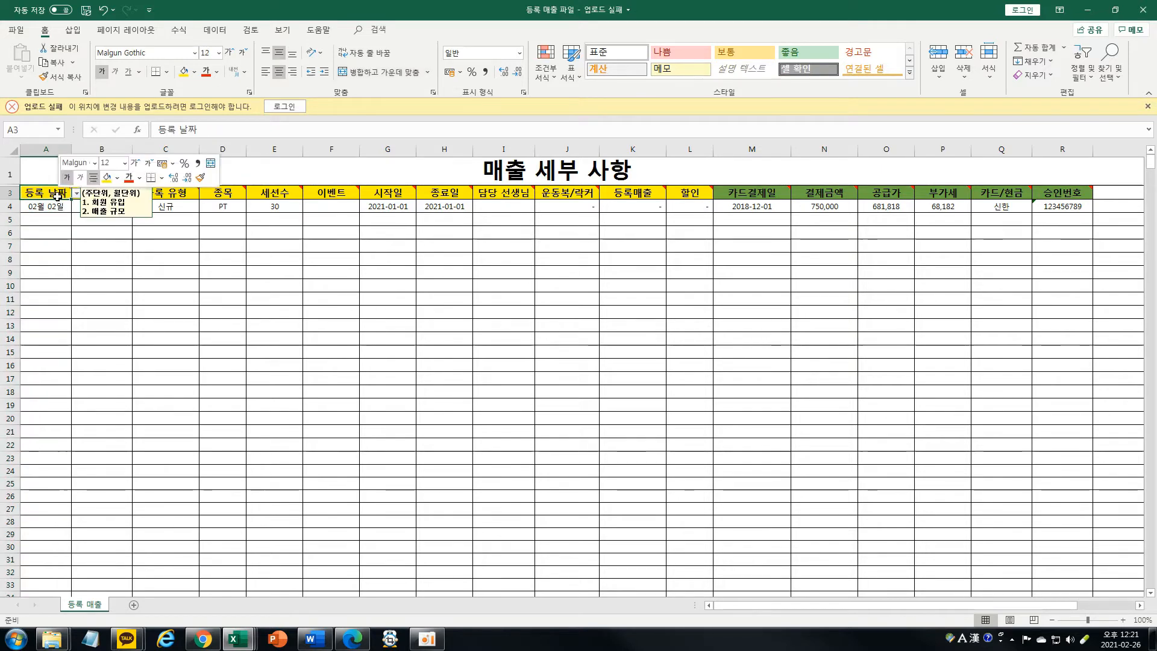
{"action": "right_click", "coordinate": [57, 194]}
{"action": "left_click", "coordinate": [153, 469]}
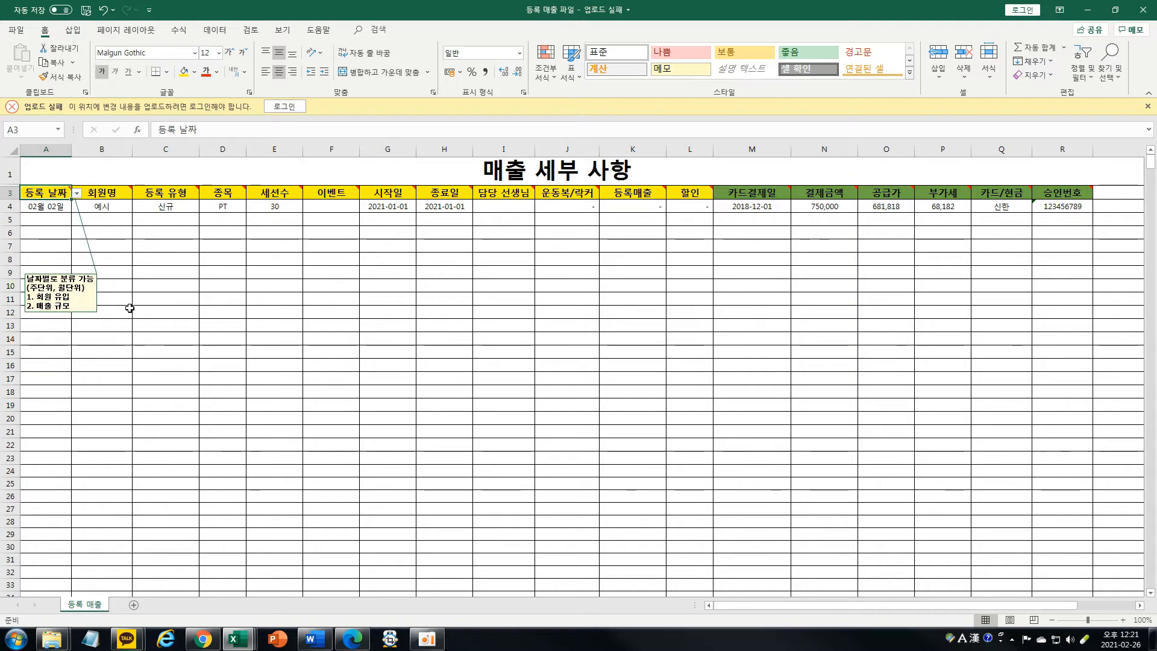
Examine the 등록 날짜 note on sorting by date together with the blank entry cells from 등록 날짜 across to 등록매출
{"action": "left_click", "coordinate": [66, 295]}
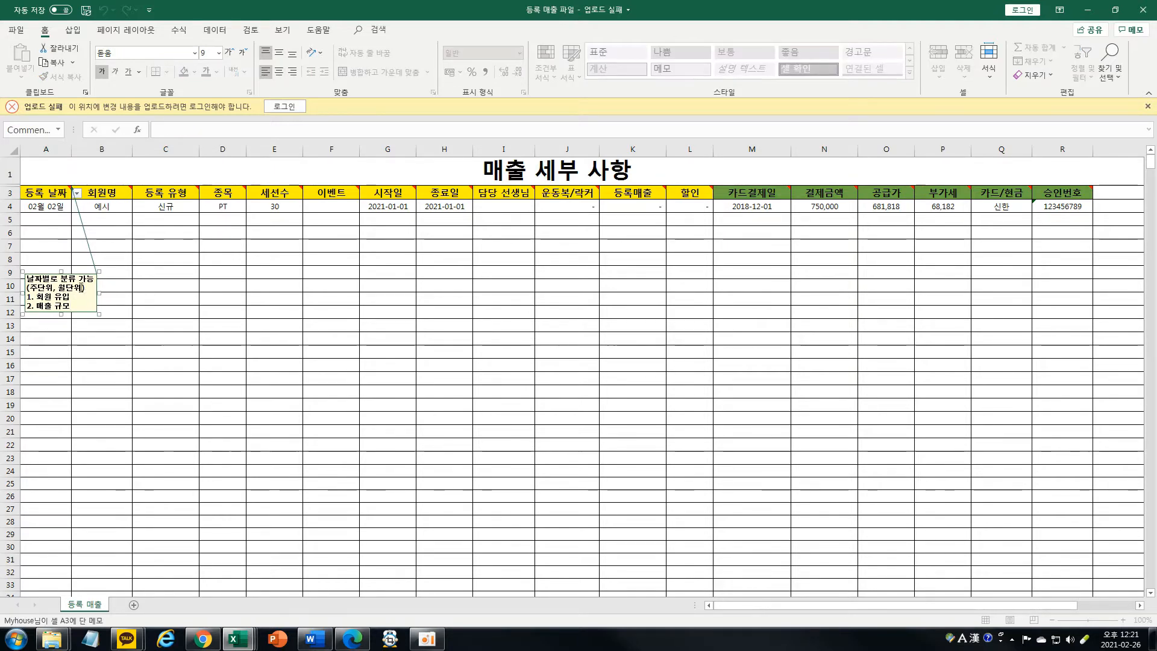
{"action": "left_click", "coordinate": [57, 237]}
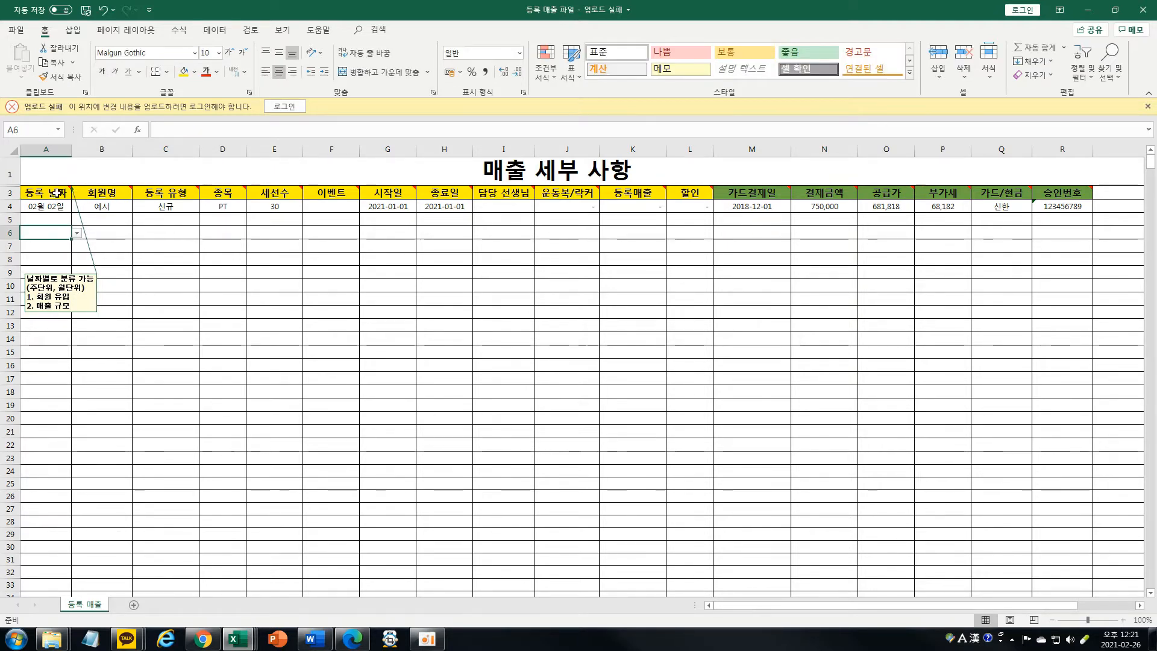
{"action": "left_click", "coordinate": [57, 193]}
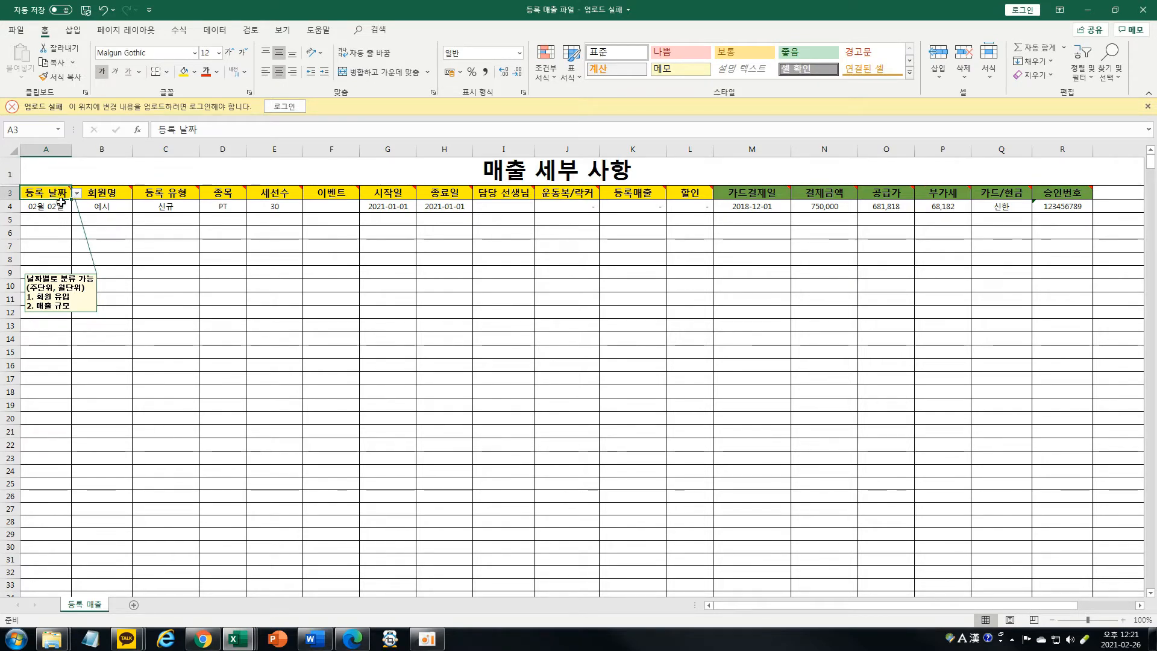
{"action": "left_click", "coordinate": [61, 228]}
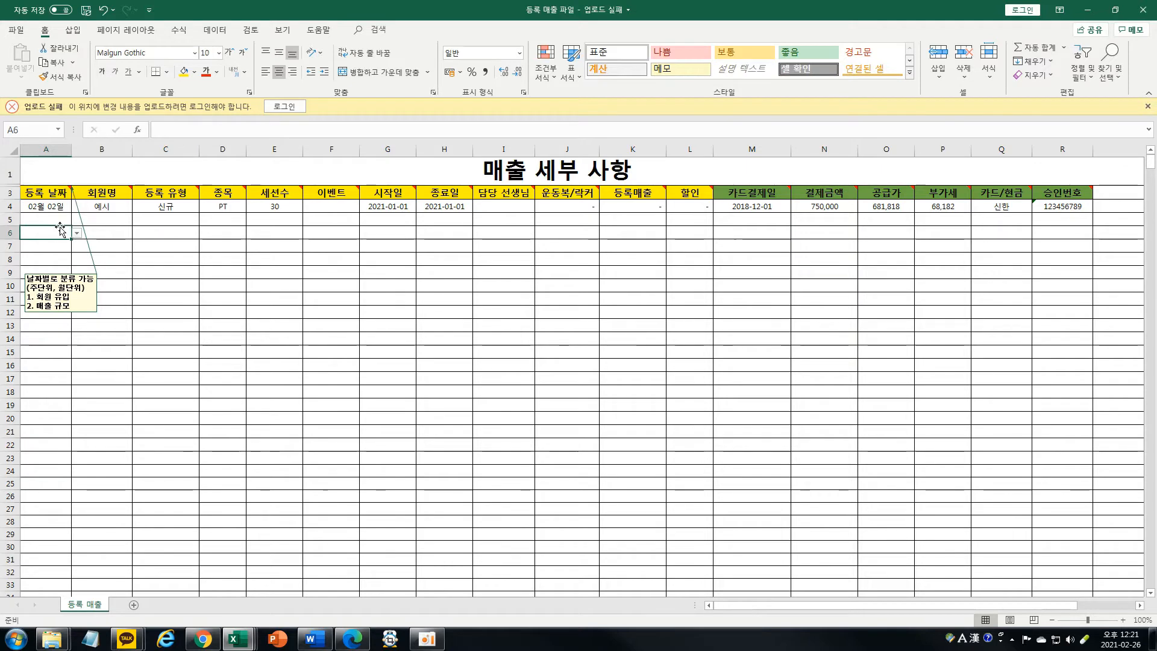
{"action": "left_click", "coordinate": [72, 305]}
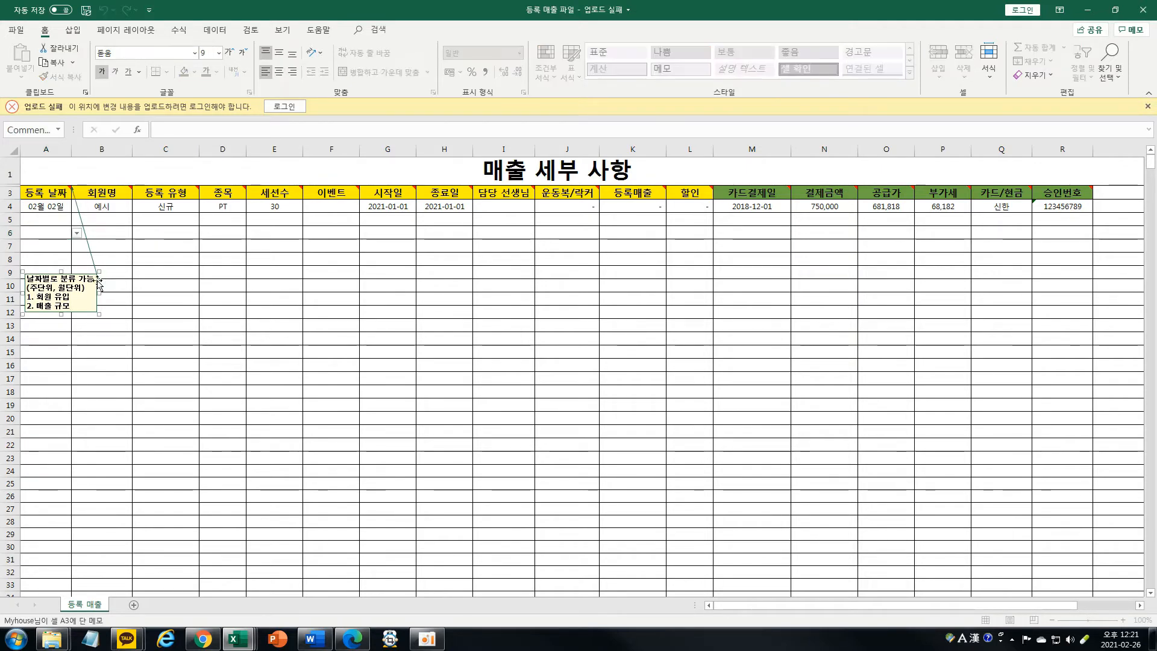
{"action": "left_click", "coordinate": [79, 278]}
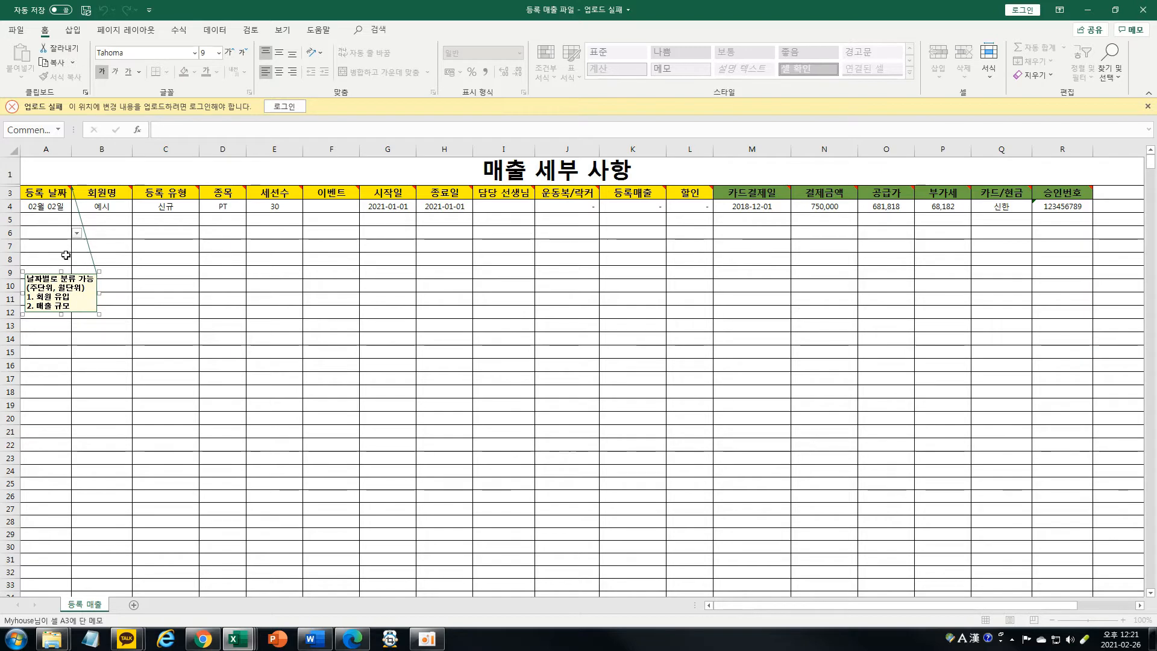
{"action": "left_click", "coordinate": [160, 231]}
{"action": "left_click", "coordinate": [221, 229]}
{"action": "left_click", "coordinate": [279, 222]}
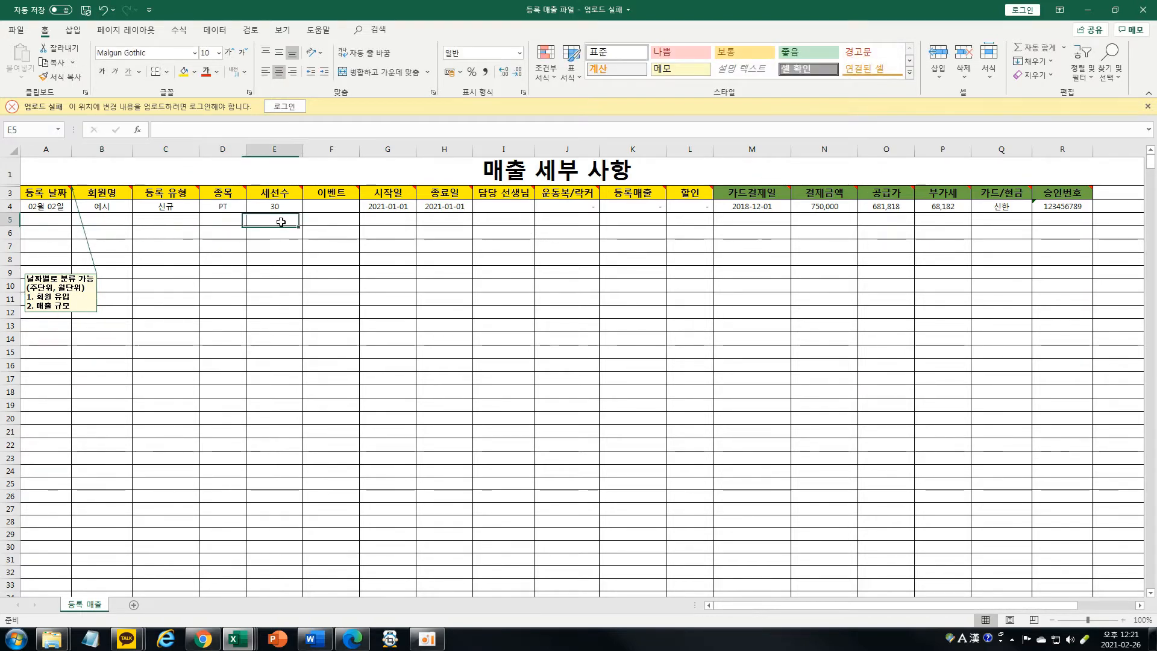
{"action": "left_click", "coordinate": [347, 221]}
{"action": "left_click", "coordinate": [399, 223]}
{"action": "left_click", "coordinate": [487, 229]}
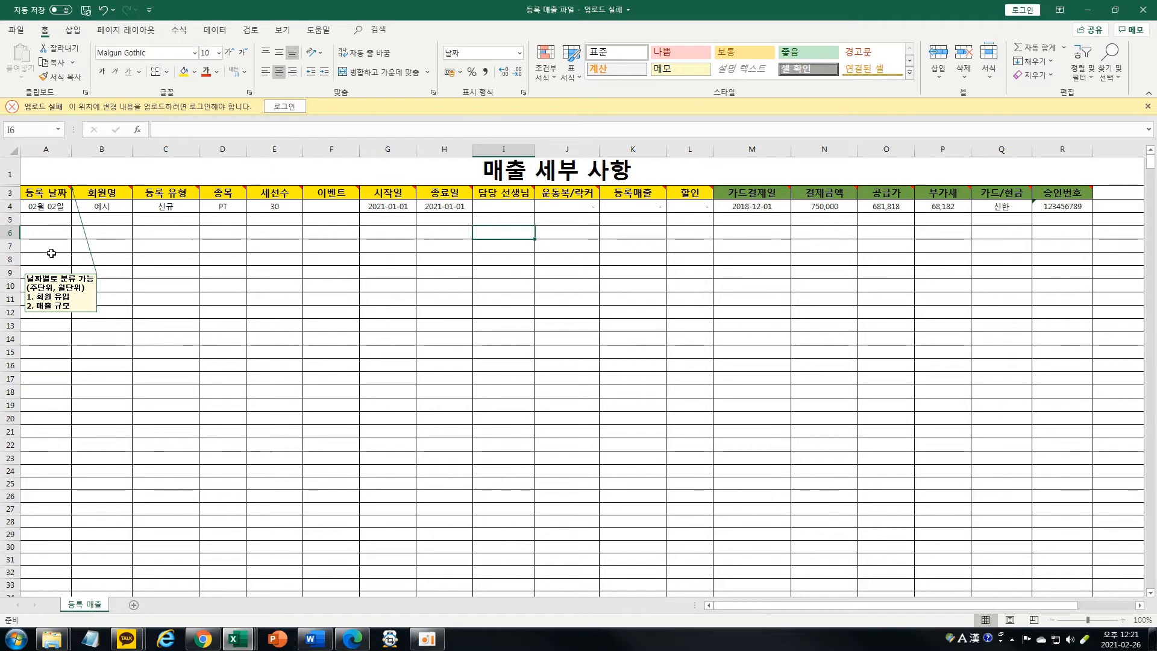
{"action": "left_click", "coordinate": [601, 233]}
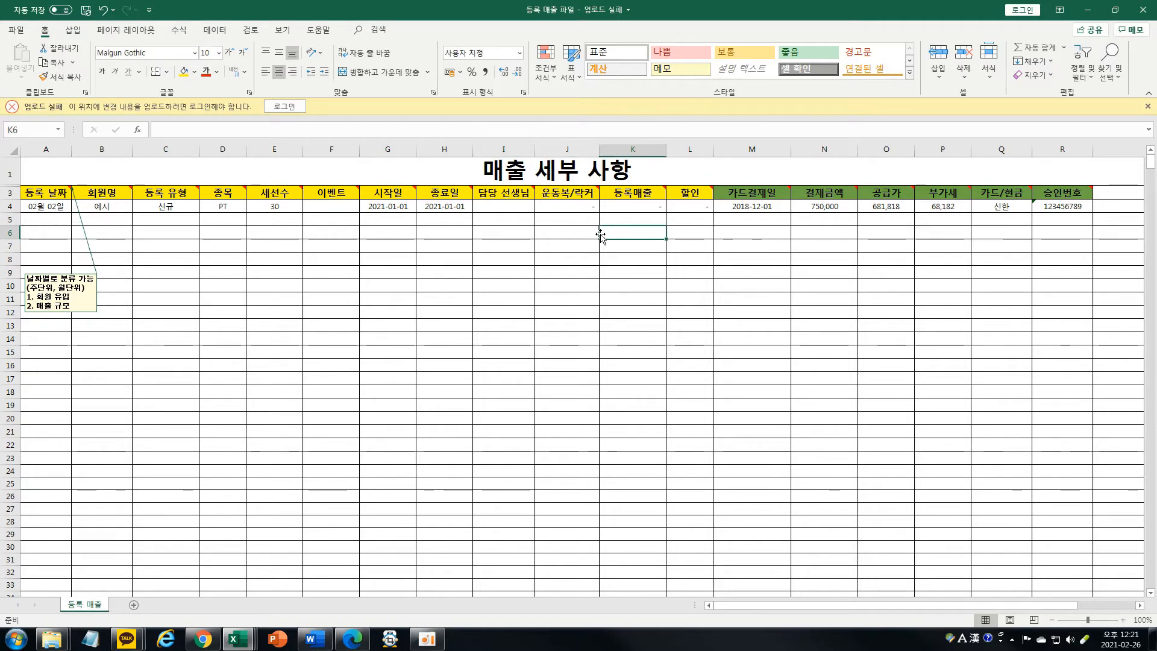
{"action": "left_click", "coordinate": [223, 235]}
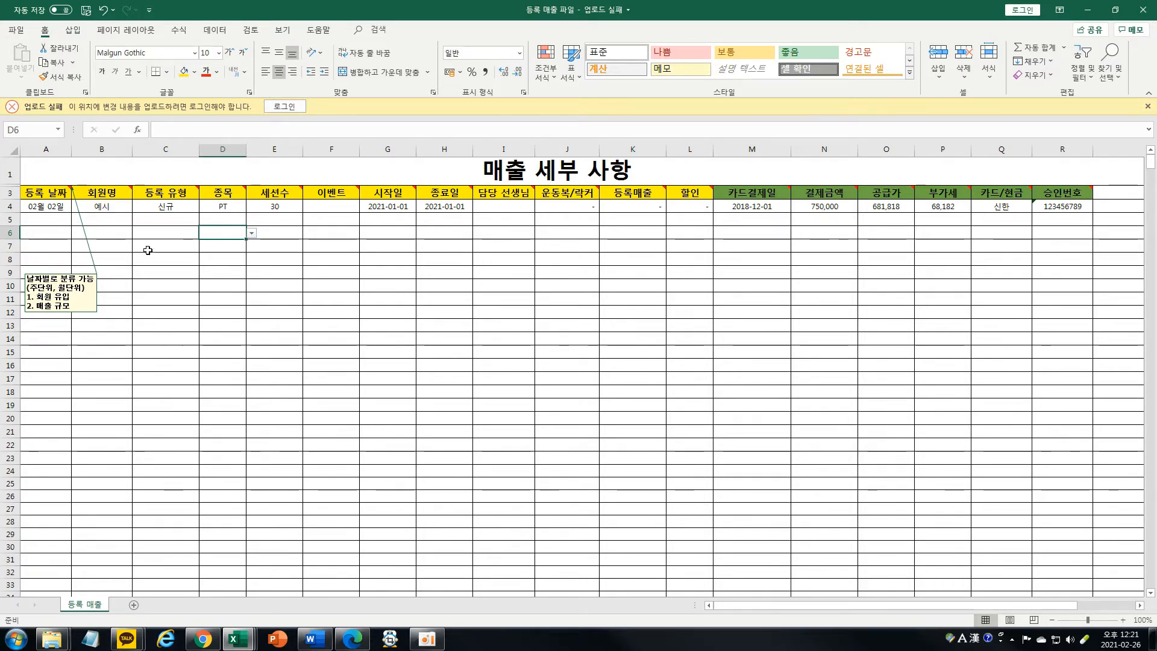
{"action": "left_click", "coordinate": [172, 230]}
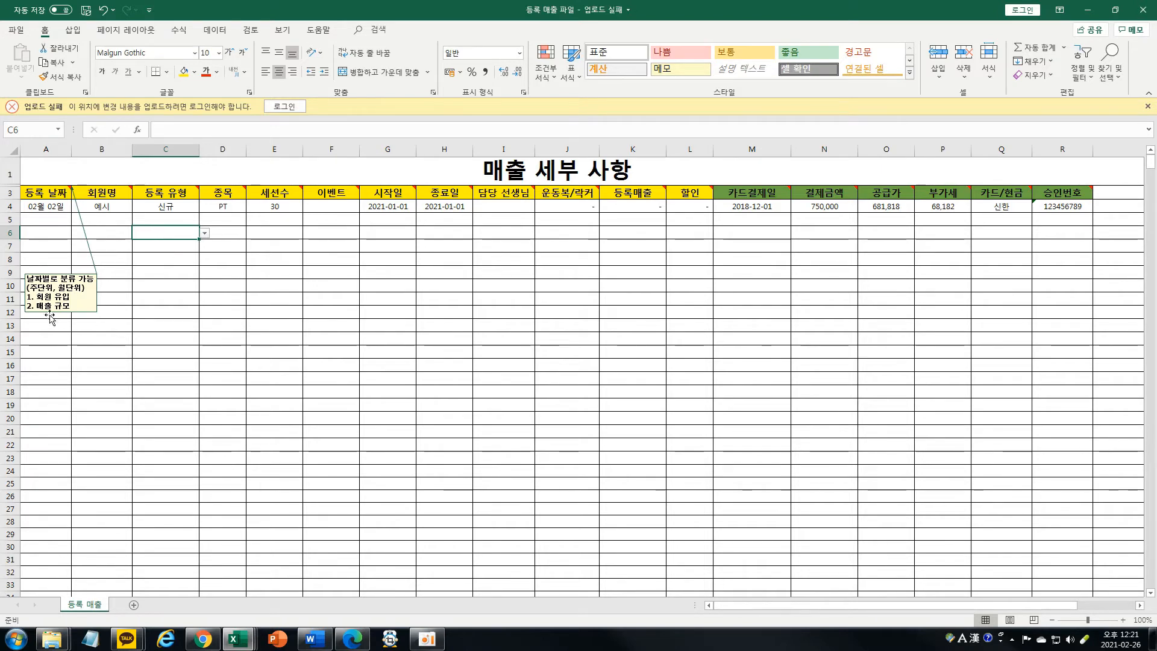
{"action": "left_click", "coordinate": [53, 296]}
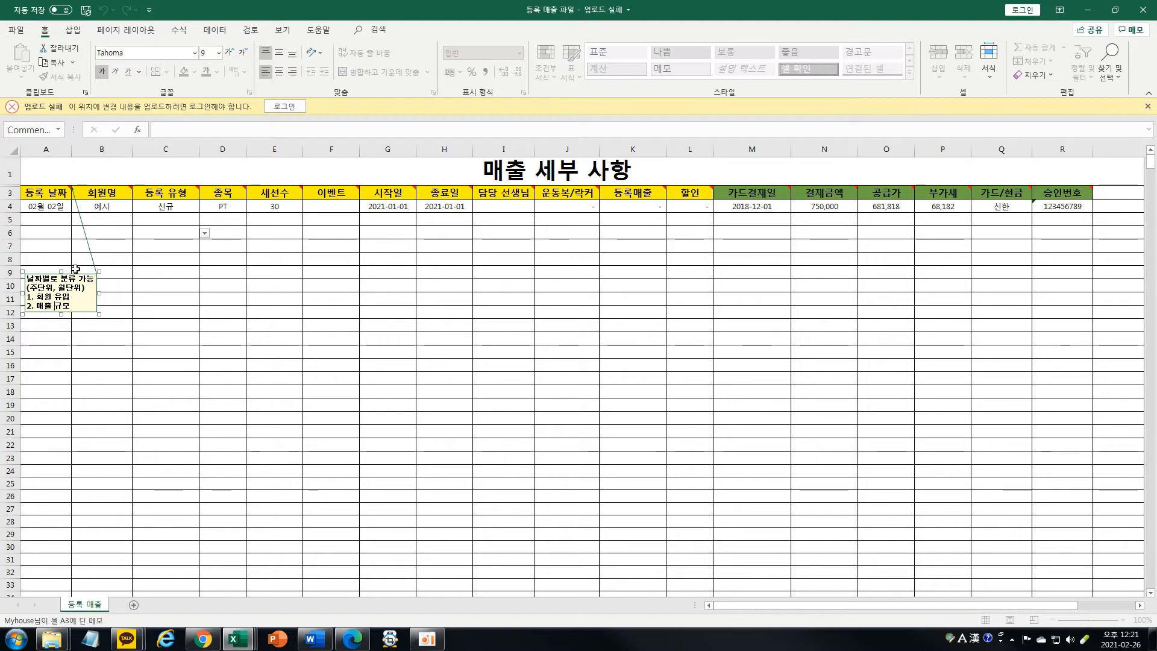
Keep the note attached to the 회원명 header cell B3 permanently displayed on the sheet
{"action": "right_click", "coordinate": [103, 192]}
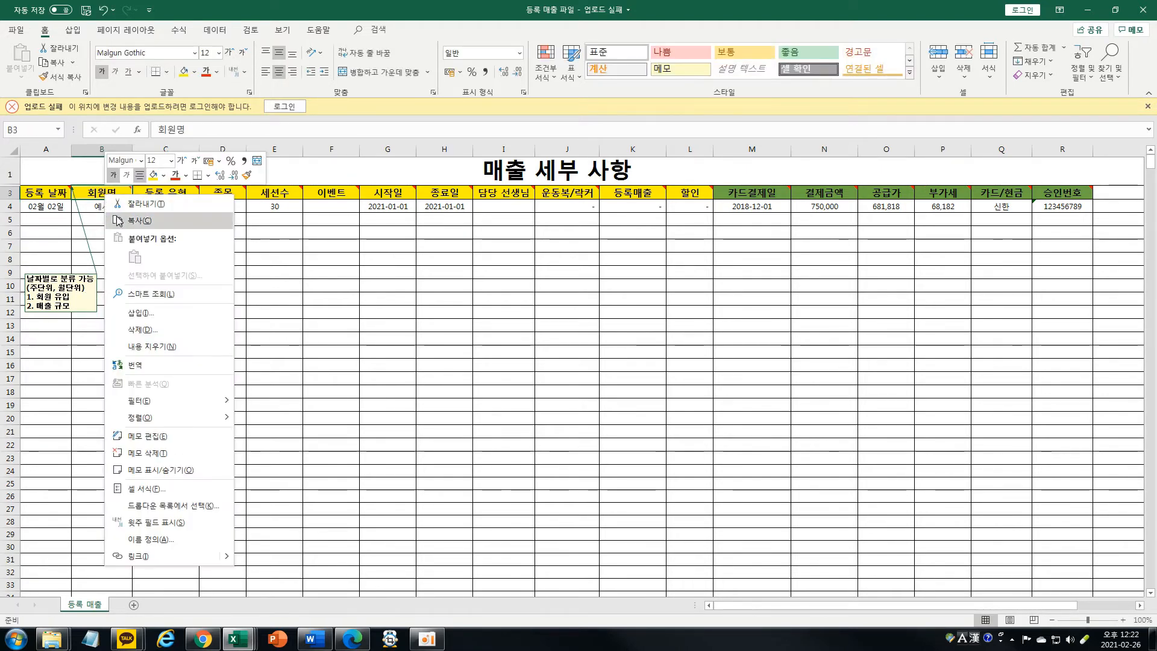
{"action": "left_click", "coordinate": [210, 471]}
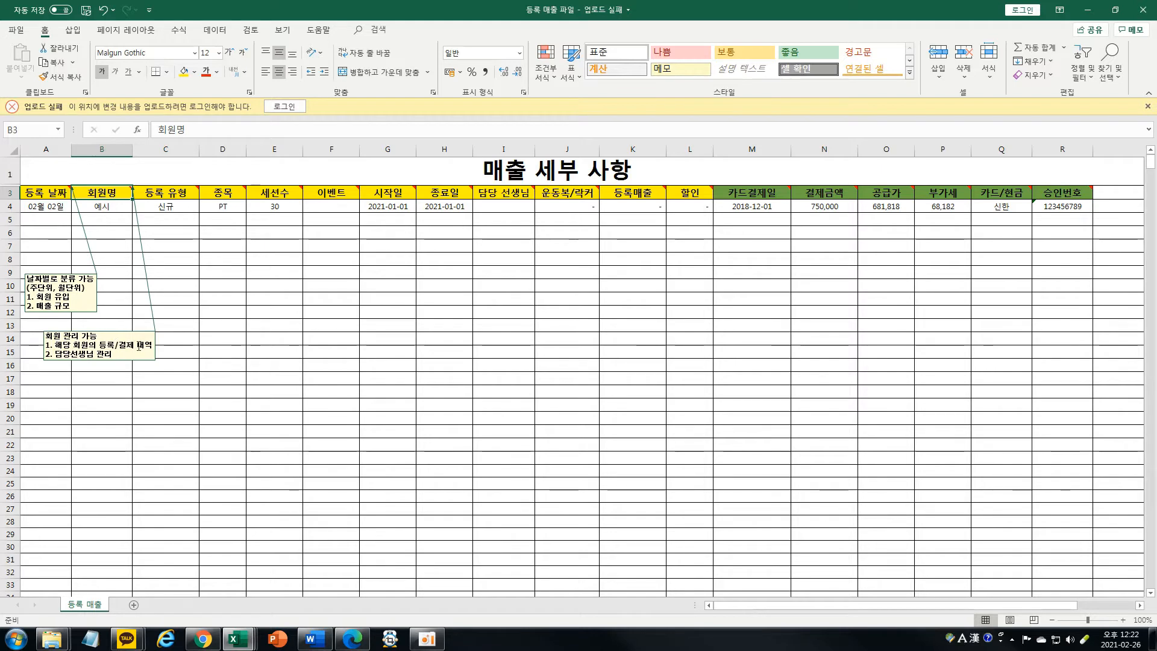
{"action": "left_click", "coordinate": [204, 293]}
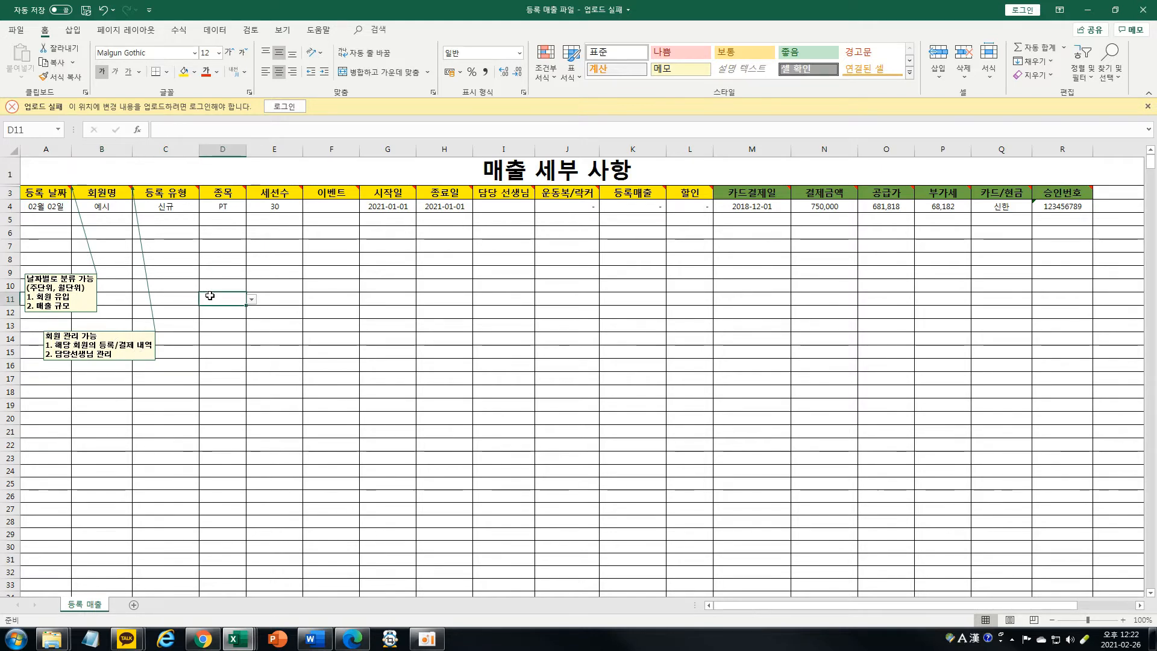
Review the 회원명 note against the yellow registration headers and the green card payment headers in row 3
{"action": "left_click", "coordinate": [106, 193]}
{"action": "left_click_drag", "start_coordinate": [107, 192], "coordinate": [666, 187]}
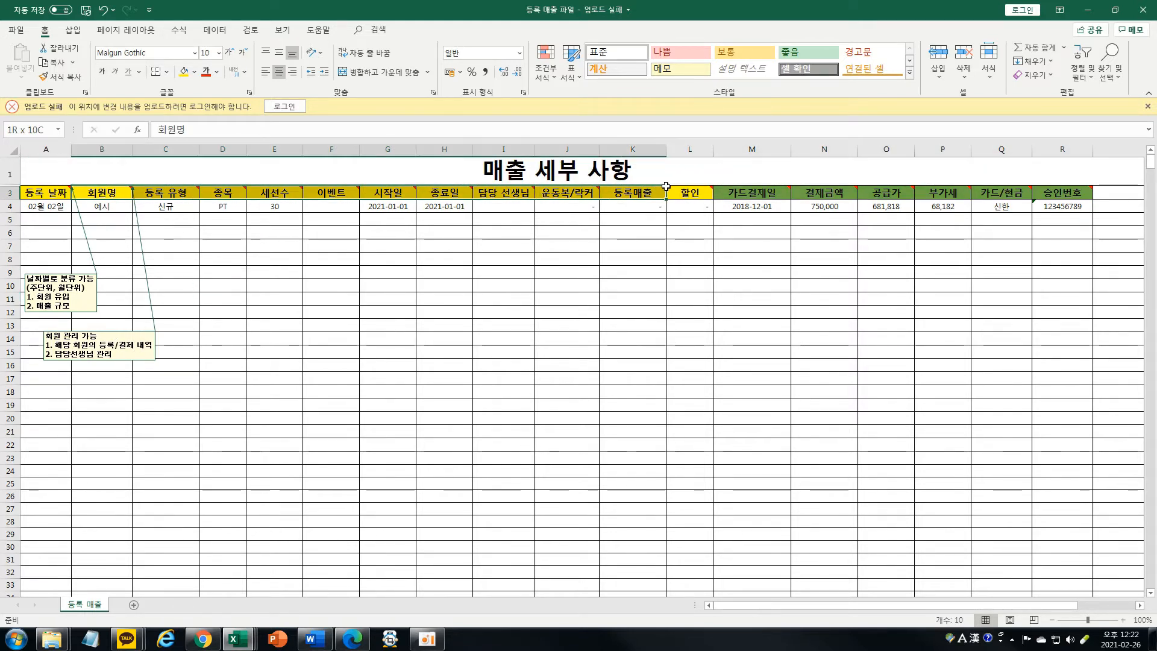
{"action": "left_click_drag", "start_coordinate": [747, 193], "coordinate": [1064, 192]}
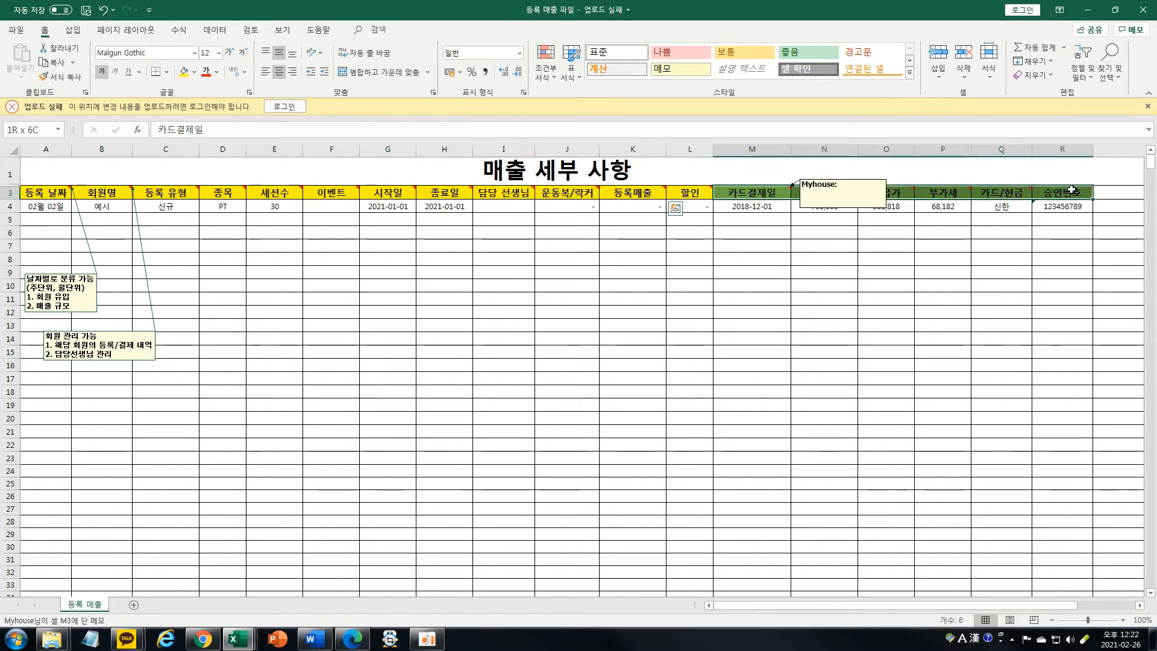
{"action": "left_click", "coordinate": [502, 328]}
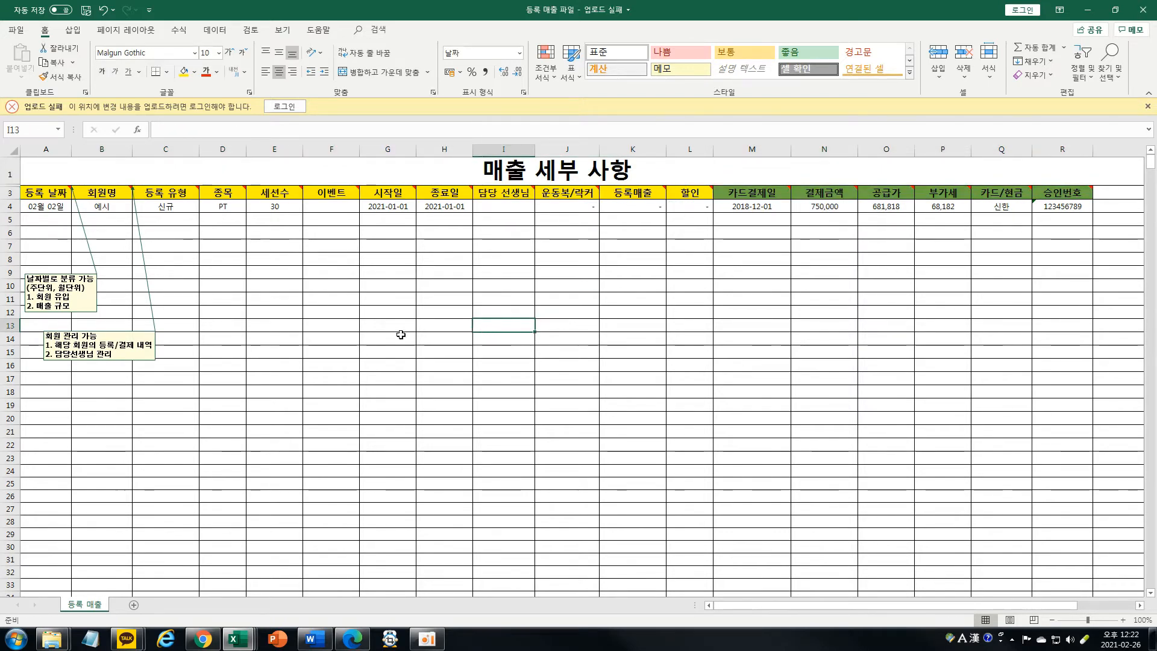
{"action": "left_click", "coordinate": [135, 353]}
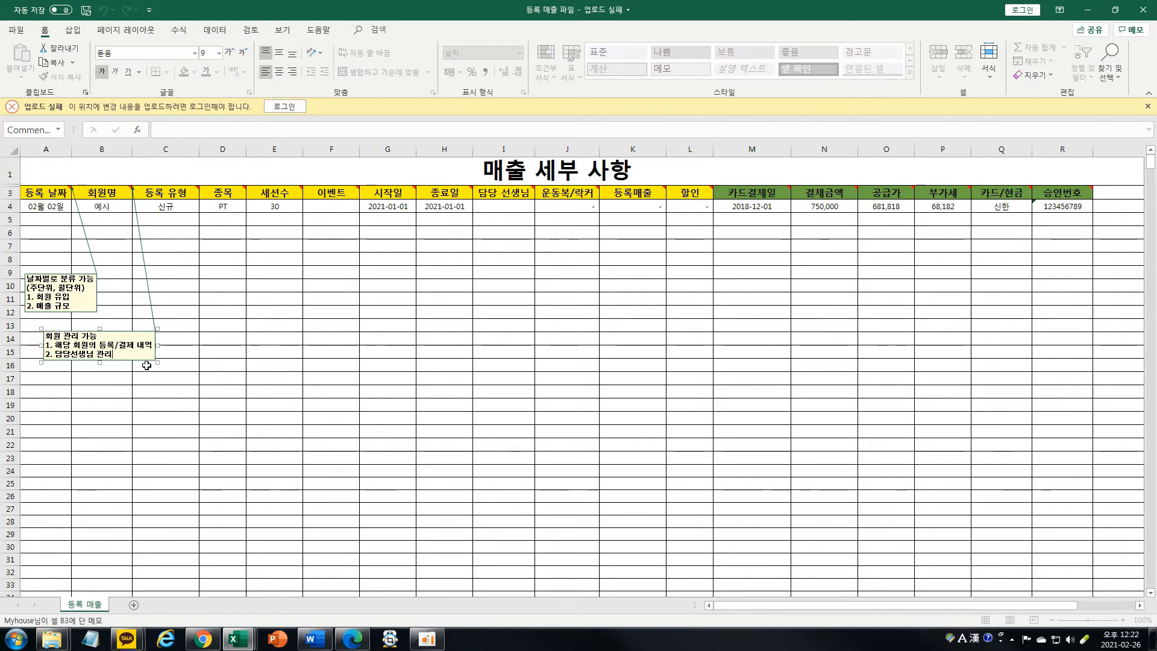
{"action": "left_click", "coordinate": [111, 234]}
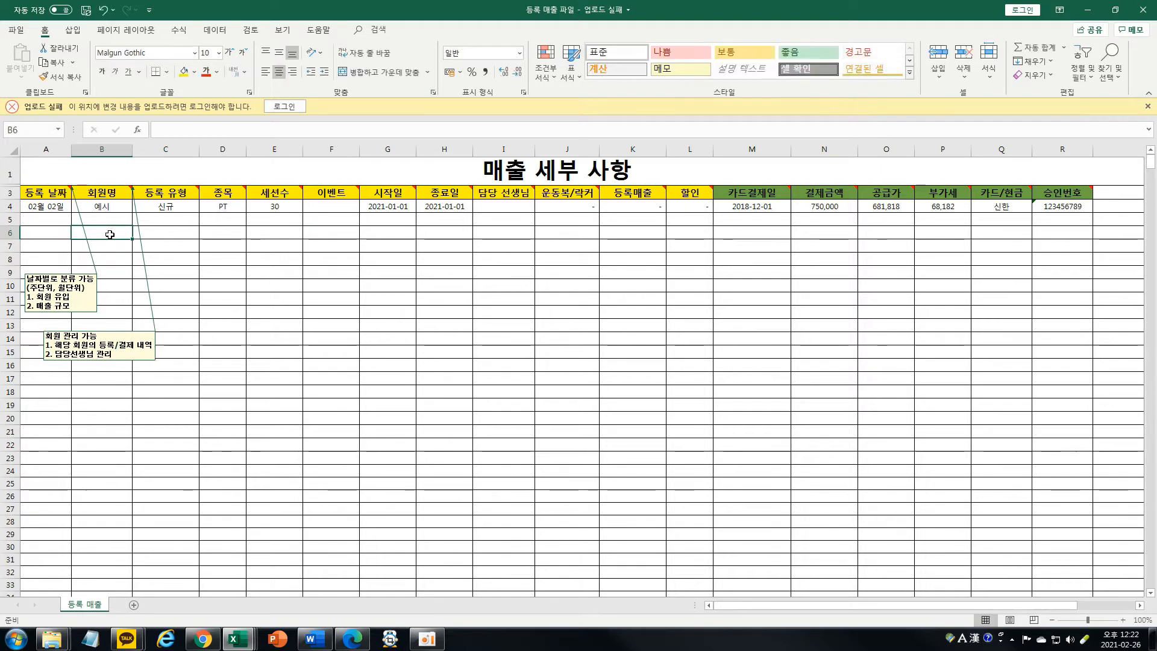
Examine how the 담당 선생님 column relates to the 등록 날짜, 회원명 and 등록 유형 columns for managing members by teacher
{"action": "left_click", "coordinate": [524, 244]}
{"action": "left_click_drag", "start_coordinate": [507, 206], "coordinate": [514, 431]}
{"action": "left_click", "coordinate": [521, 268]}
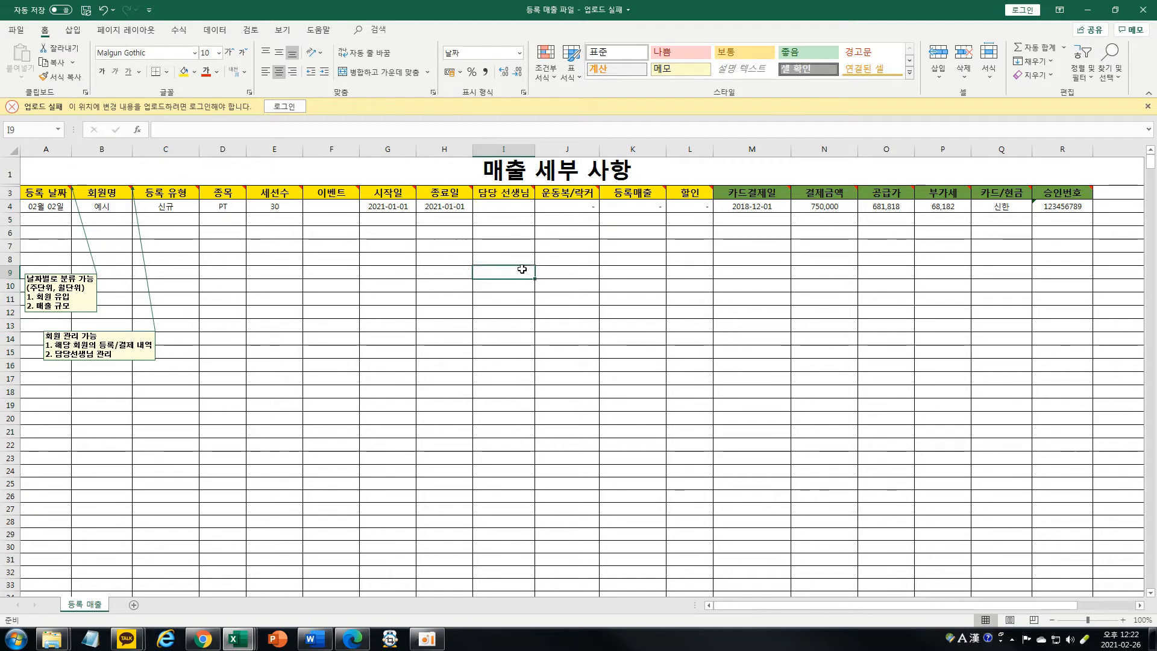
{"action": "left_click", "coordinate": [515, 260]}
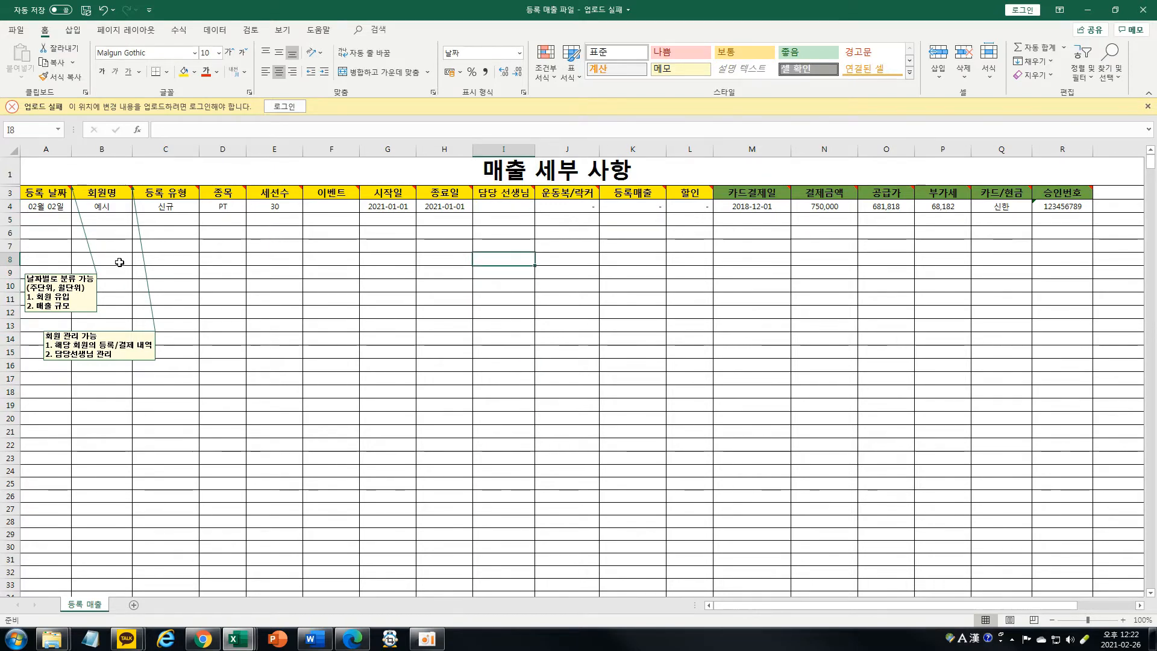
{"action": "left_click_drag", "start_coordinate": [49, 211], "coordinate": [40, 403]}
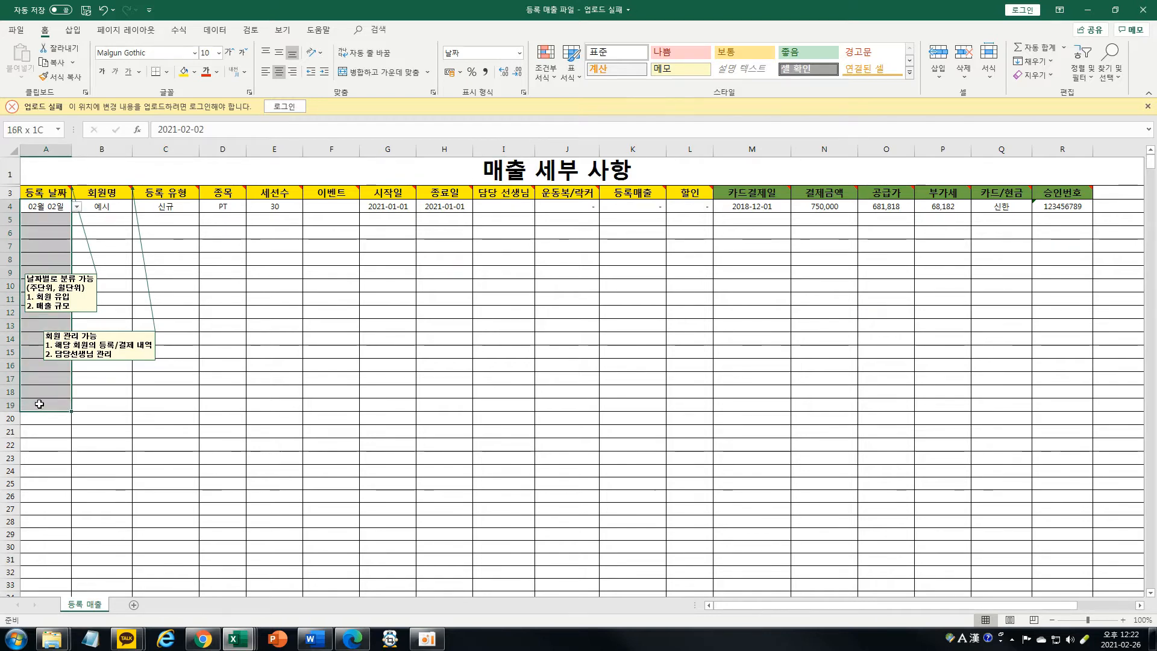
{"action": "left_click", "coordinate": [105, 297]}
{"action": "left_click", "coordinate": [511, 324]}
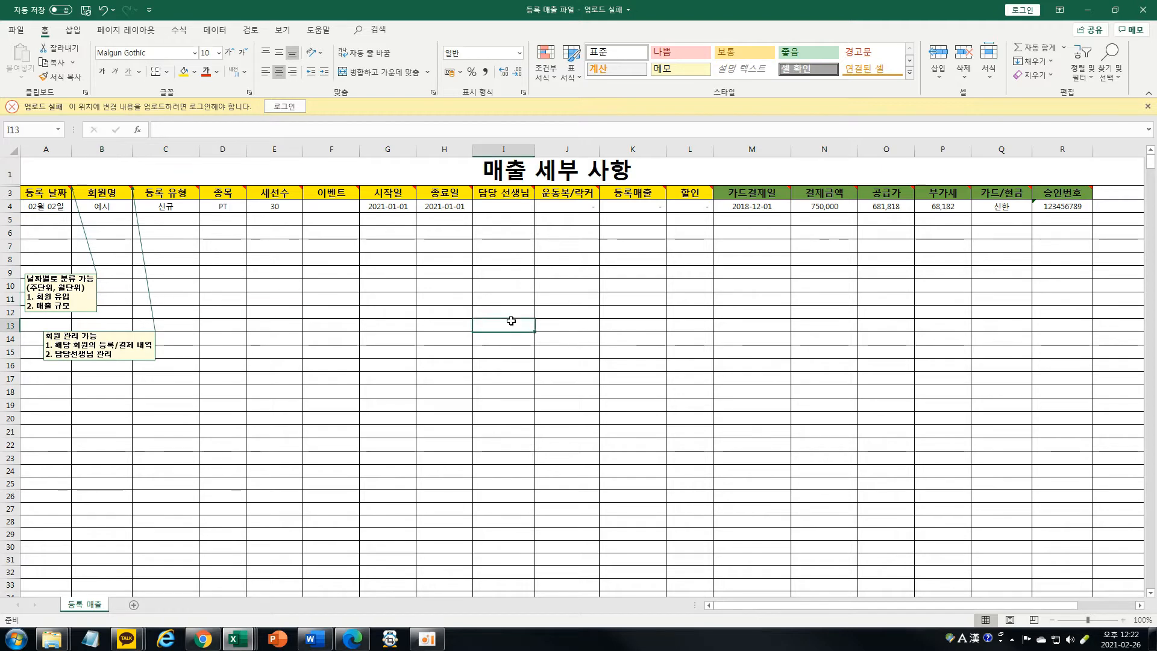
{"action": "left_click", "coordinate": [115, 286]}
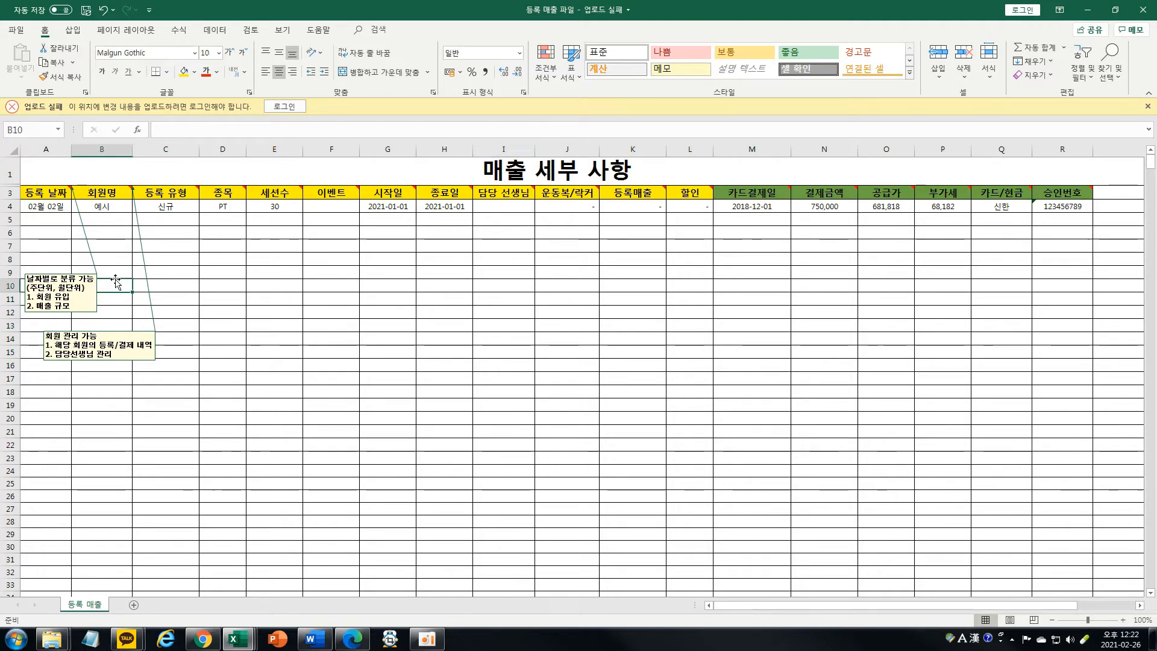
{"action": "left_click", "coordinate": [175, 282]}
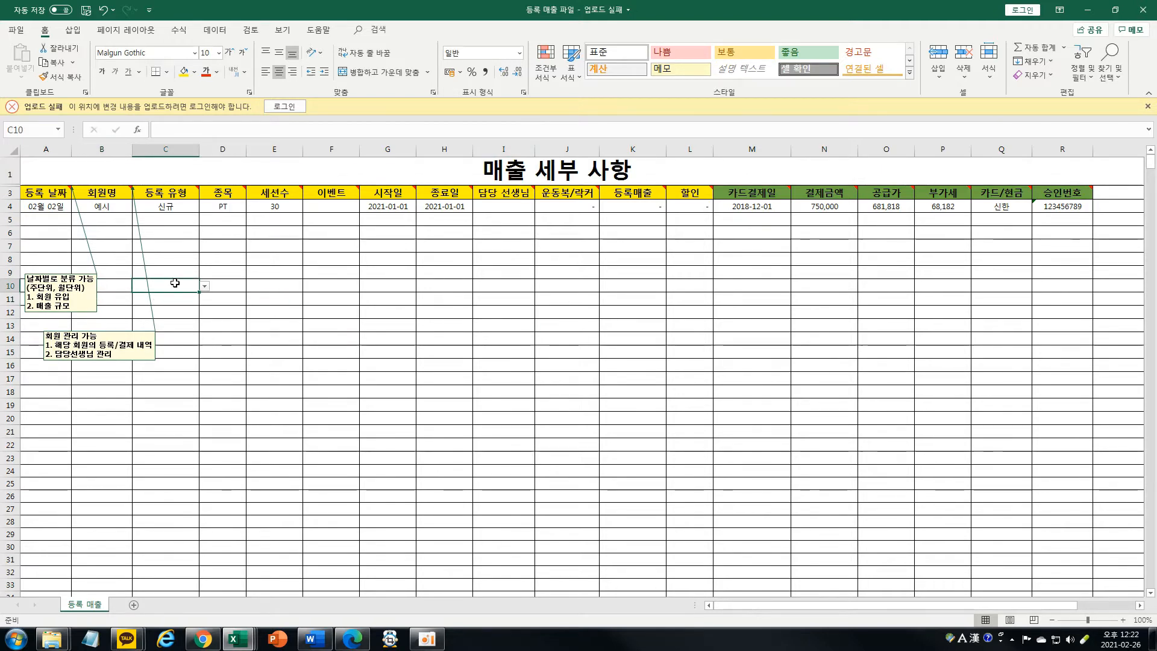
{"action": "left_click", "coordinate": [114, 287]}
{"action": "left_click", "coordinate": [142, 287]}
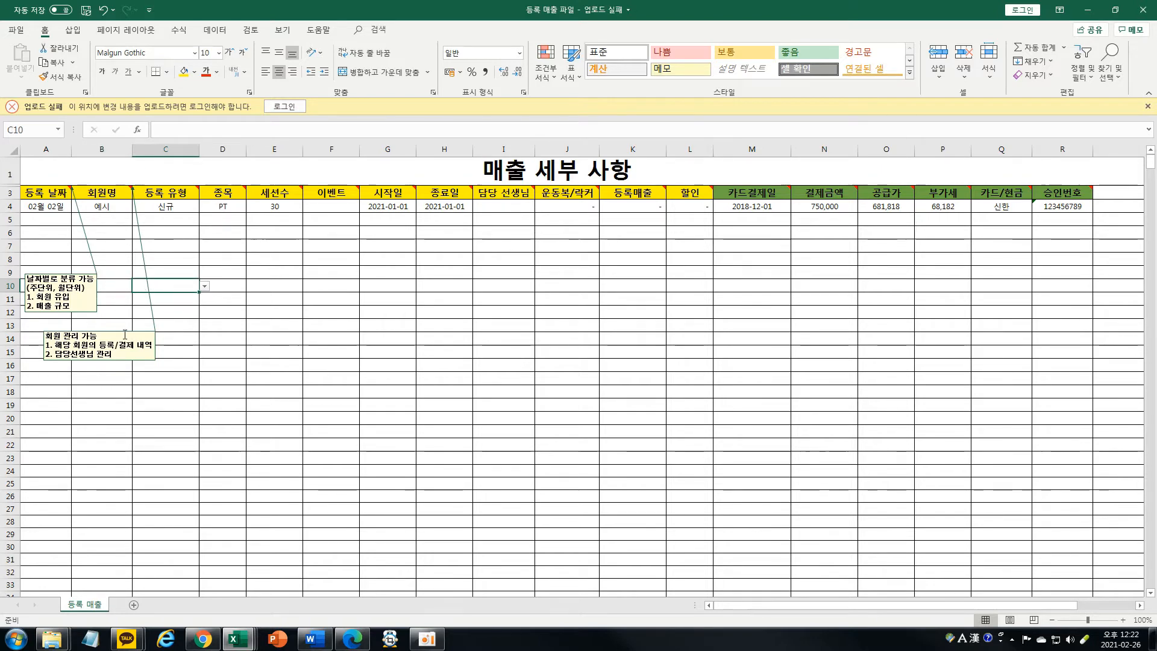
{"action": "left_click", "coordinate": [109, 284]}
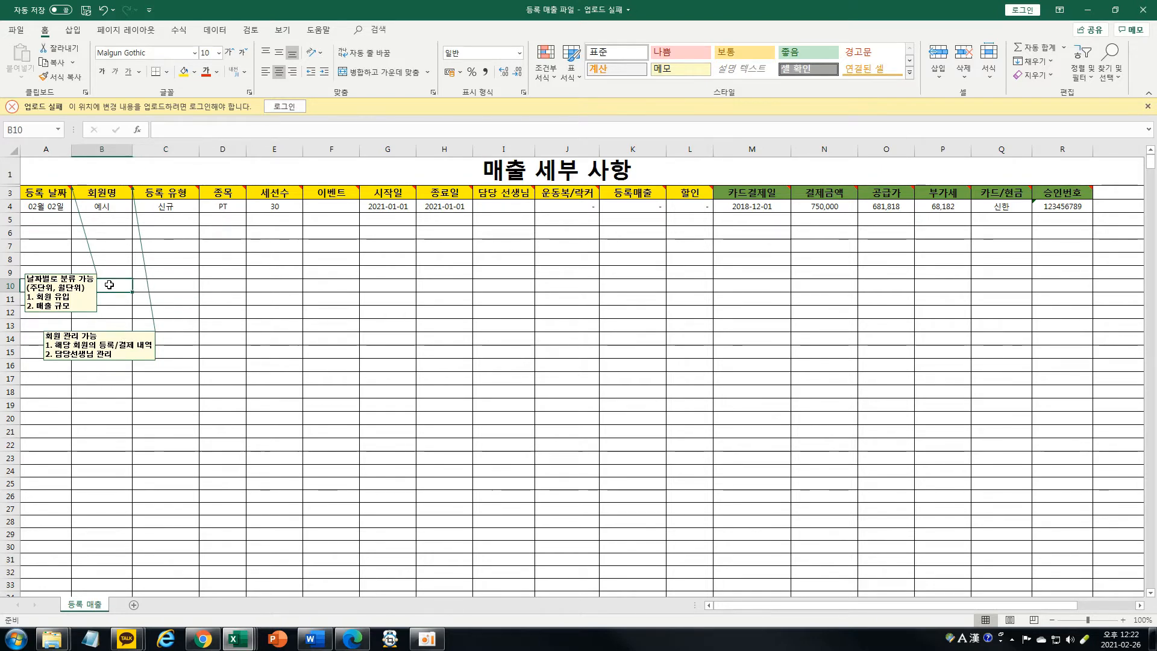
{"action": "left_click", "coordinate": [497, 289]}
{"action": "left_click", "coordinate": [127, 291]}
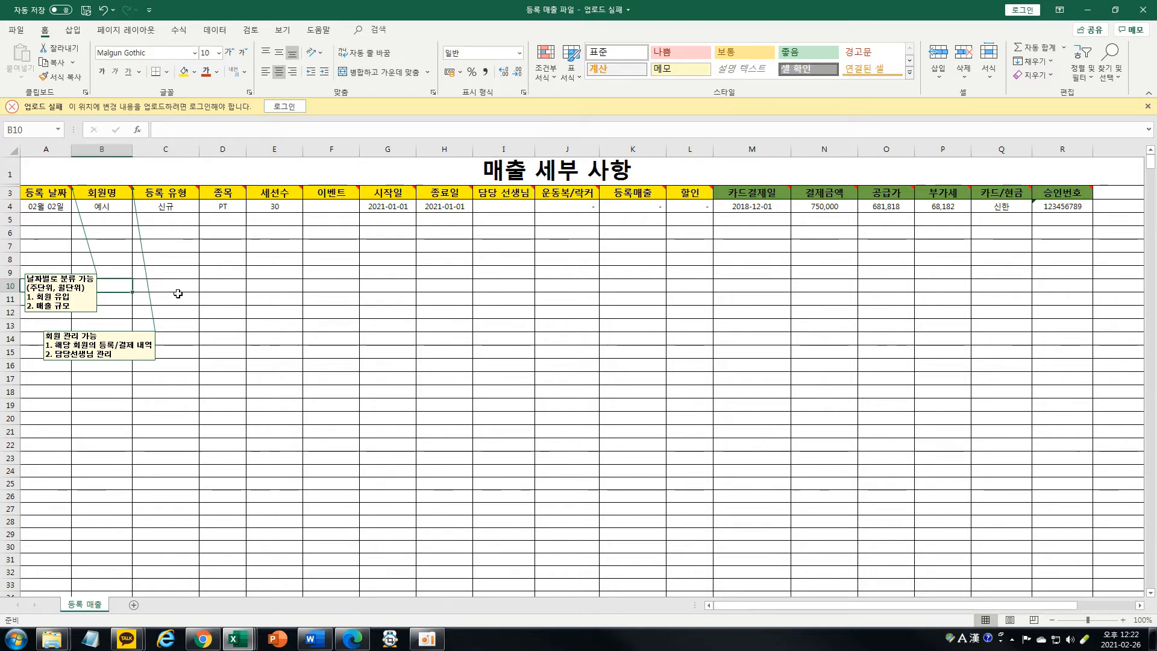
{"action": "left_click", "coordinate": [178, 295]}
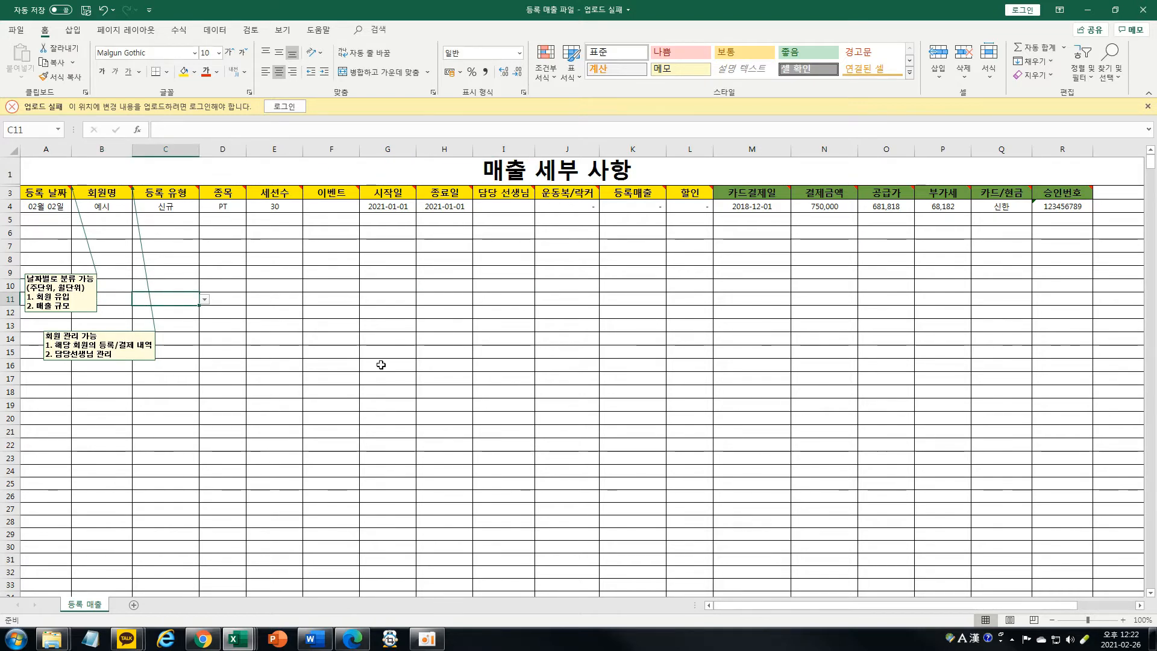
Keep the note attached to the 등록 유형 header cell C3 permanently displayed on the sheet
{"action": "left_click", "coordinate": [112, 354]}
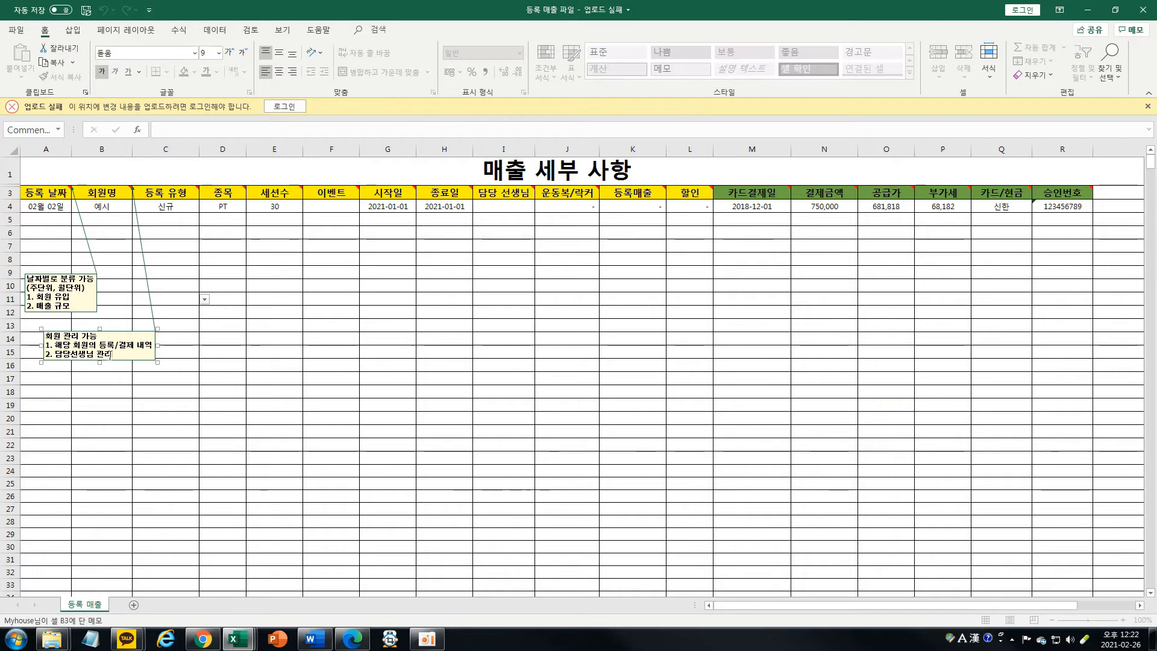
{"action": "left_click", "coordinate": [165, 215]}
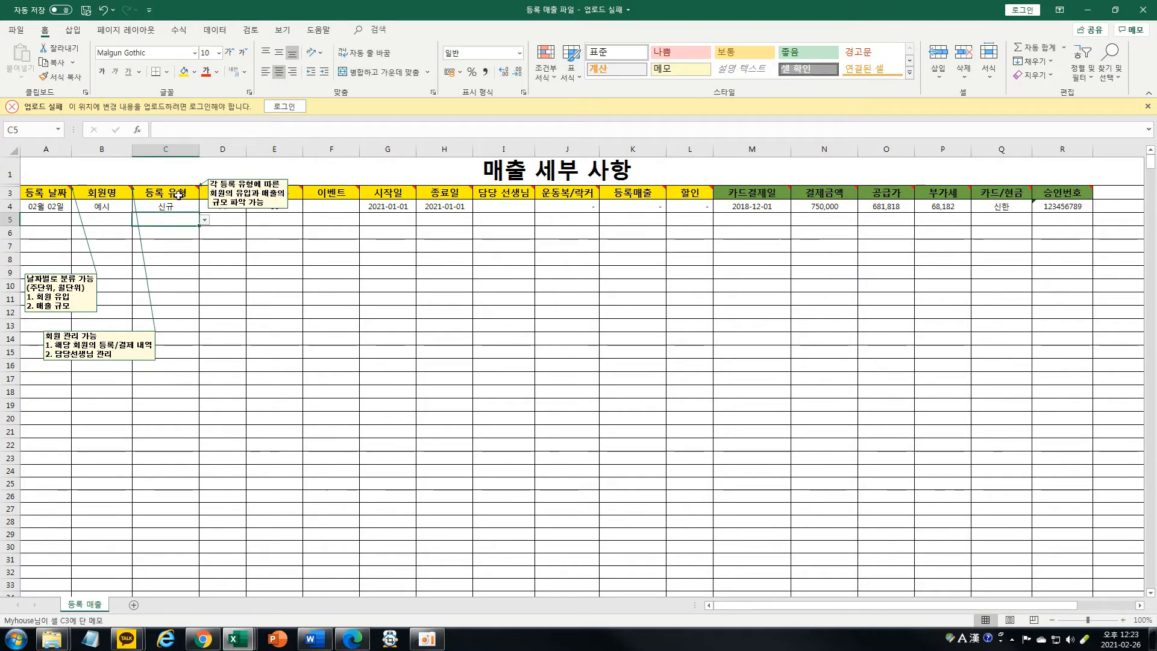
{"action": "right_click", "coordinate": [177, 194]}
{"action": "left_click", "coordinate": [261, 471]}
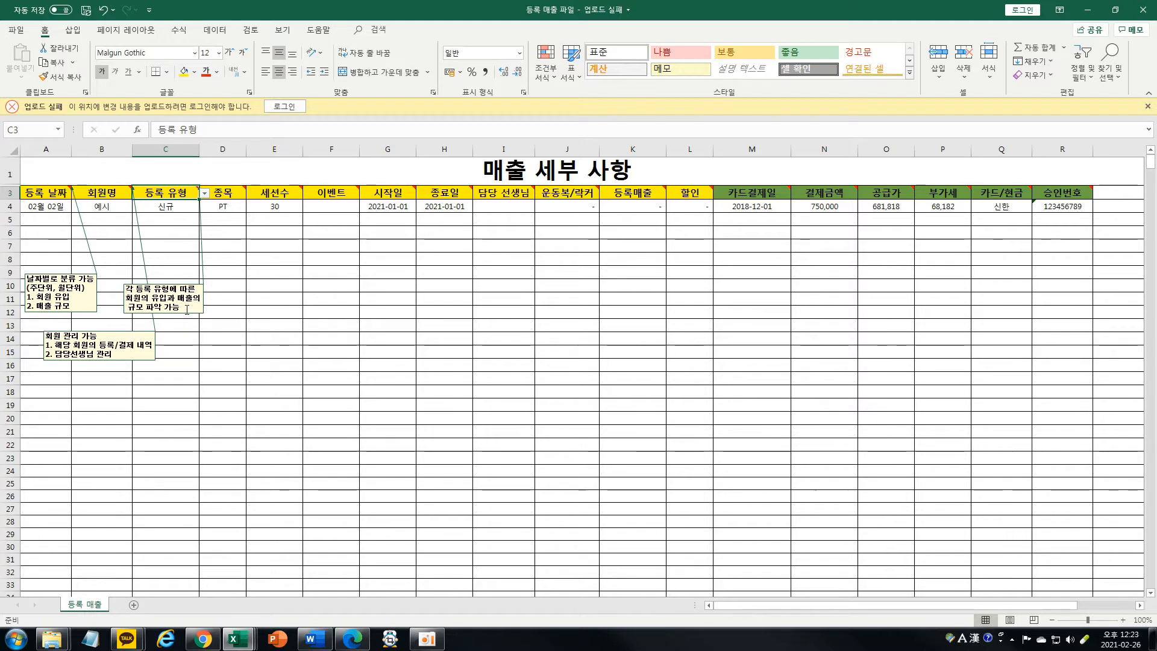
Examine the 등록 유형 column from the 신규 example down its blank entry cells against the note on member inflow and sales by registration type
{"action": "left_click", "coordinate": [186, 260]}
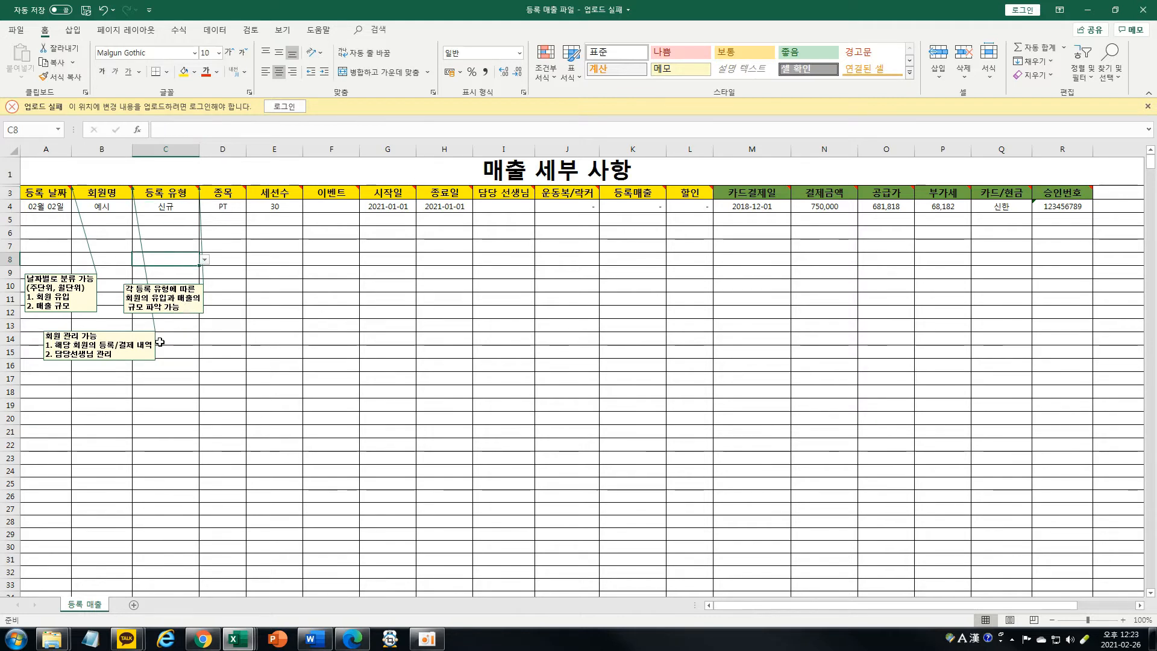
{"action": "left_click", "coordinate": [187, 243]}
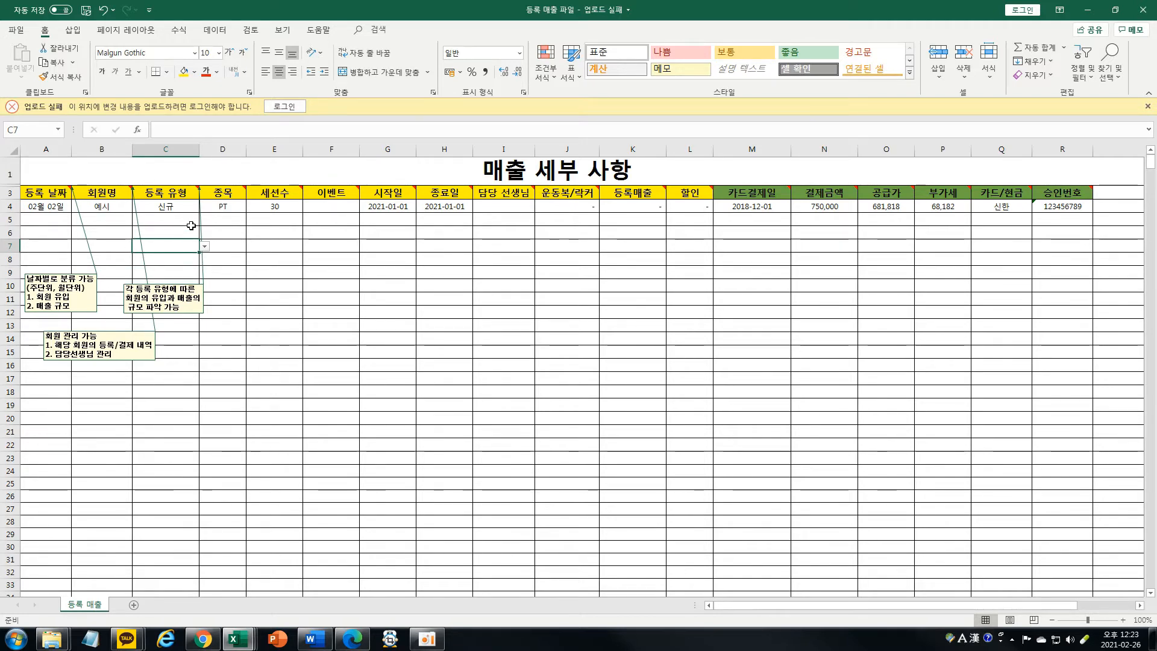
{"action": "left_click", "coordinate": [191, 224]}
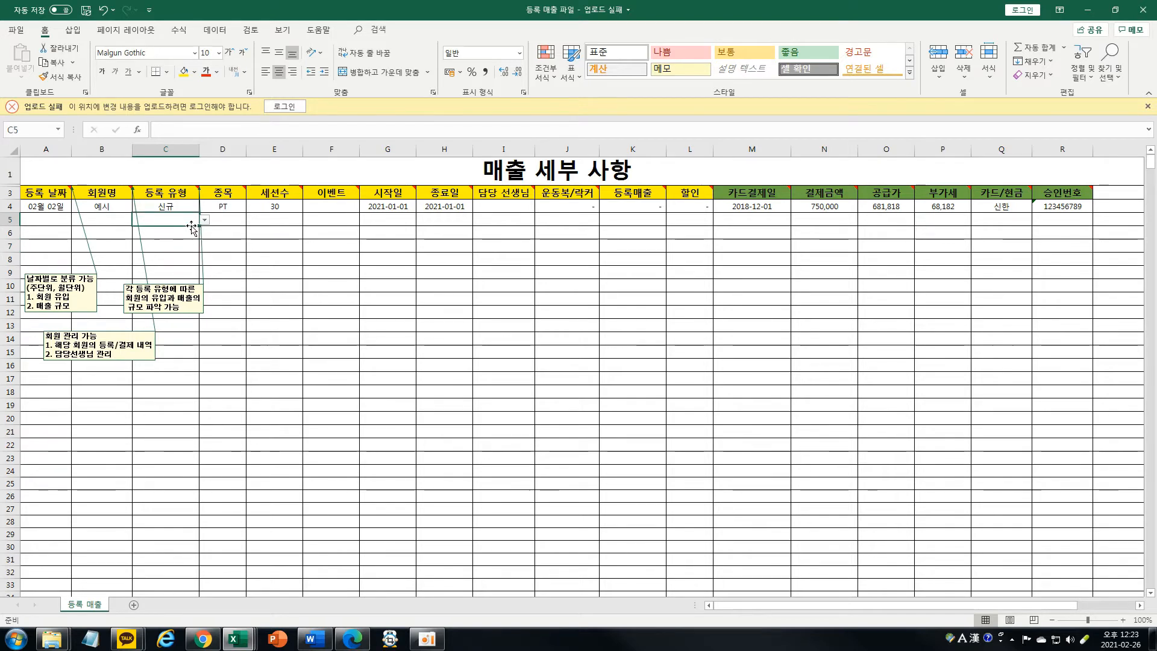
{"action": "left_click", "coordinate": [175, 208]}
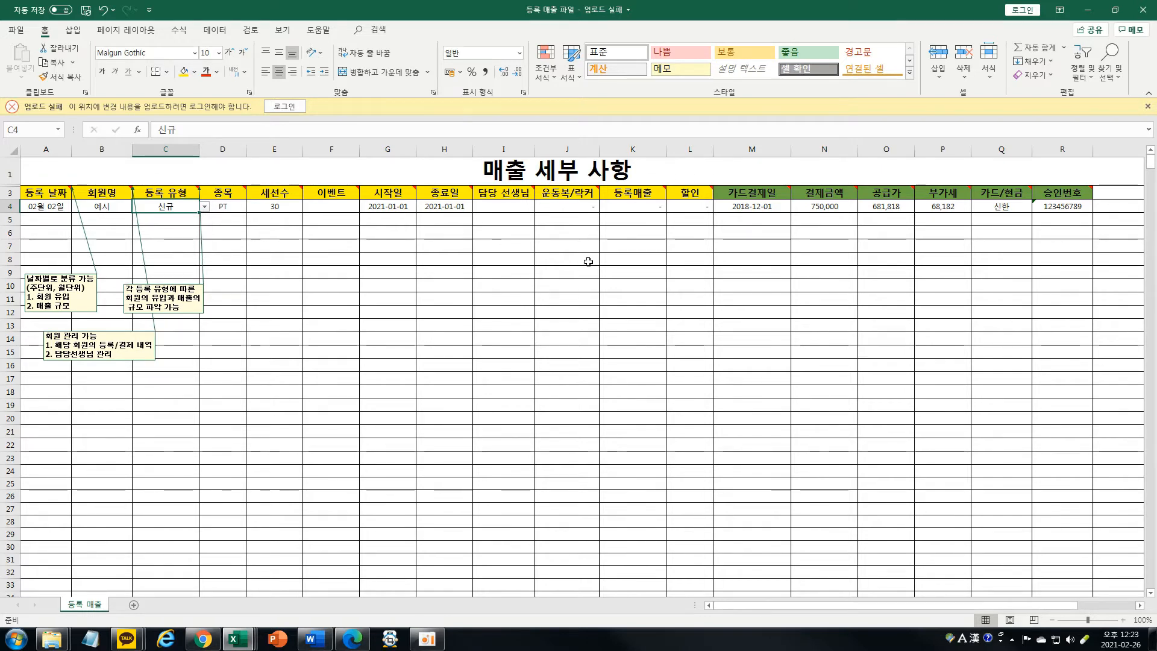
{"action": "left_click", "coordinate": [170, 247]}
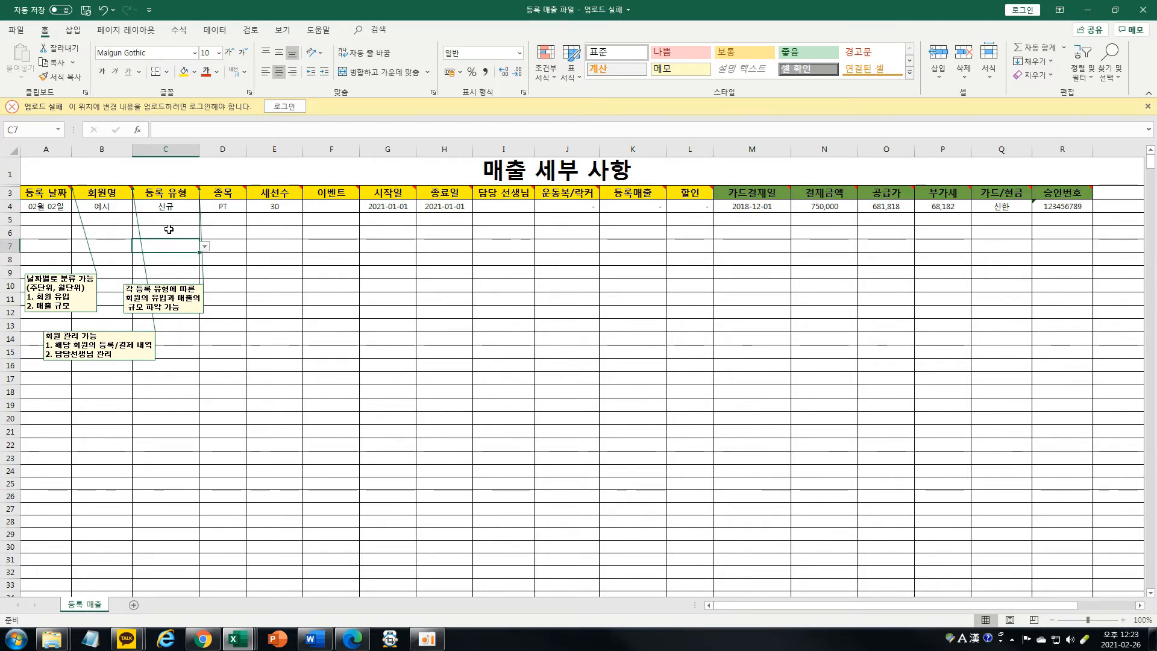
{"action": "left_click_drag", "start_coordinate": [166, 208], "coordinate": [172, 367]}
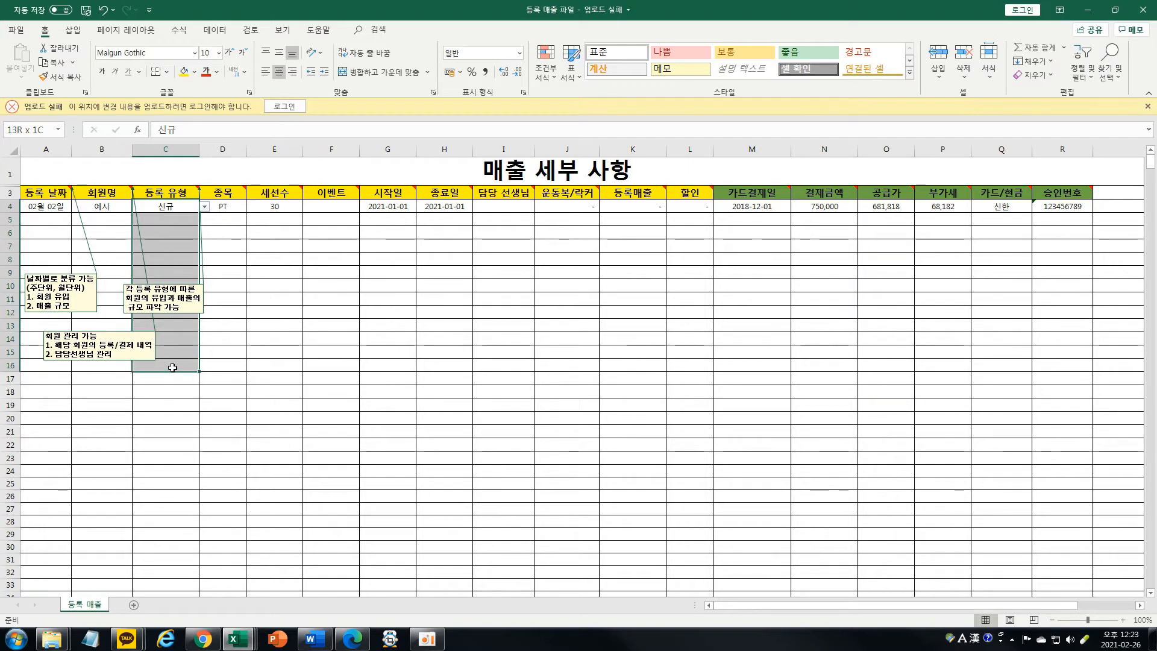
{"action": "left_click", "coordinate": [164, 241]}
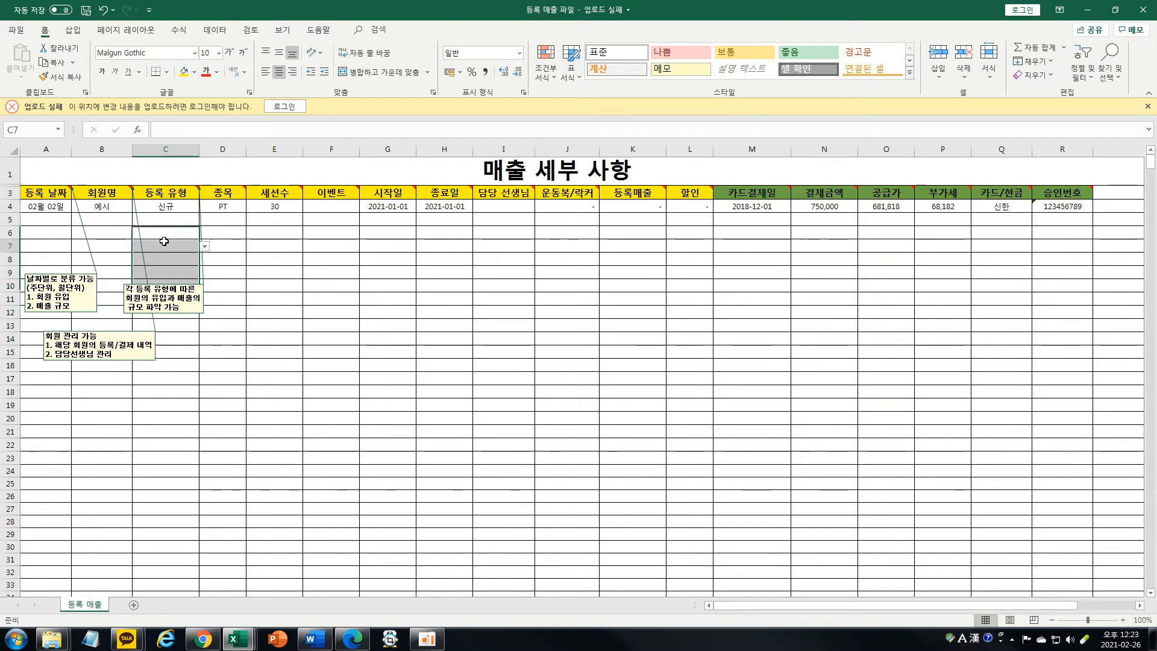
{"action": "left_click", "coordinate": [179, 328]}
{"action": "left_click", "coordinate": [183, 404]}
{"action": "left_click", "coordinate": [182, 481]}
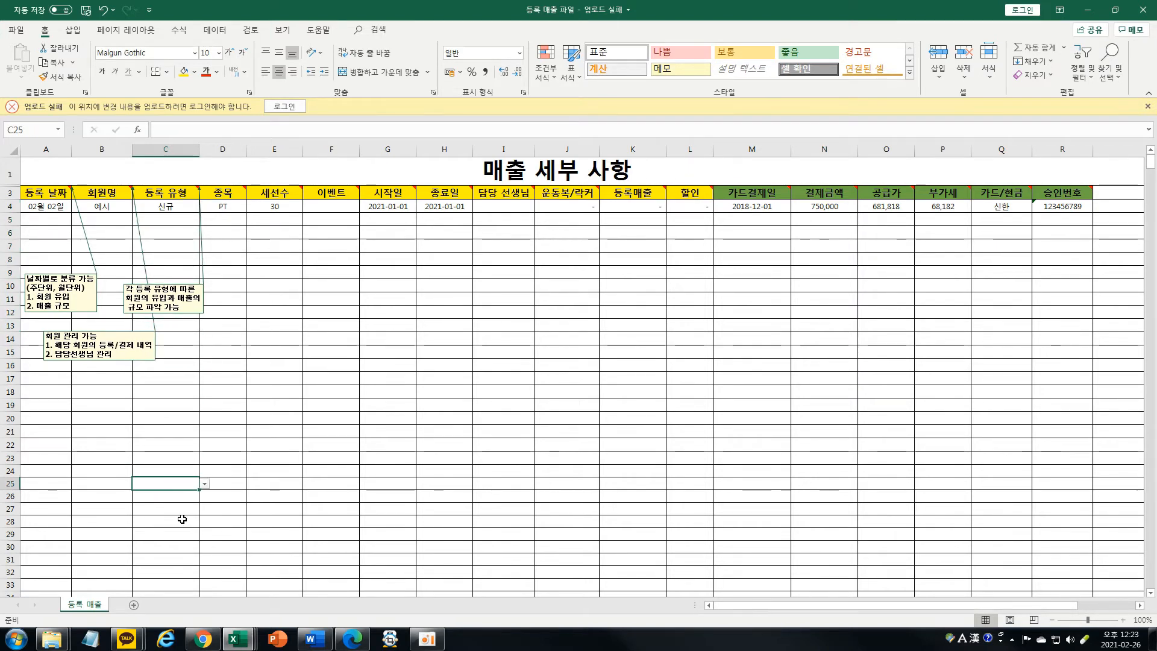
{"action": "left_click", "coordinate": [182, 519]}
{"action": "left_click", "coordinate": [191, 440]}
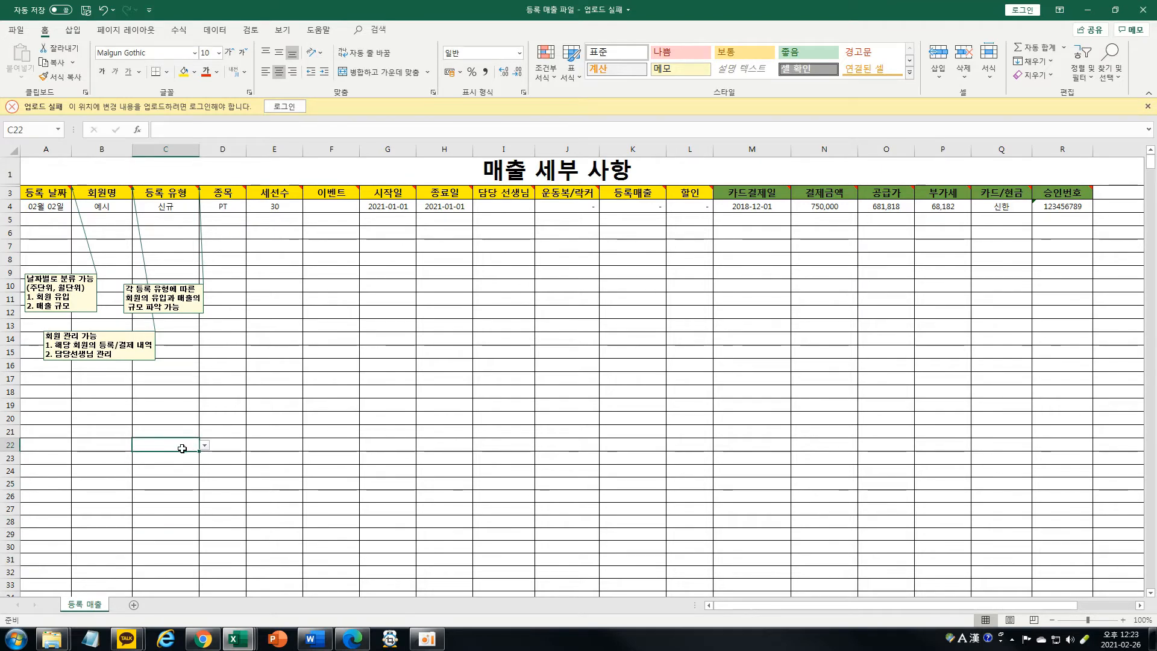
{"action": "left_click", "coordinate": [164, 250]}
{"action": "left_click", "coordinate": [179, 393]}
{"action": "left_click", "coordinate": [169, 254]}
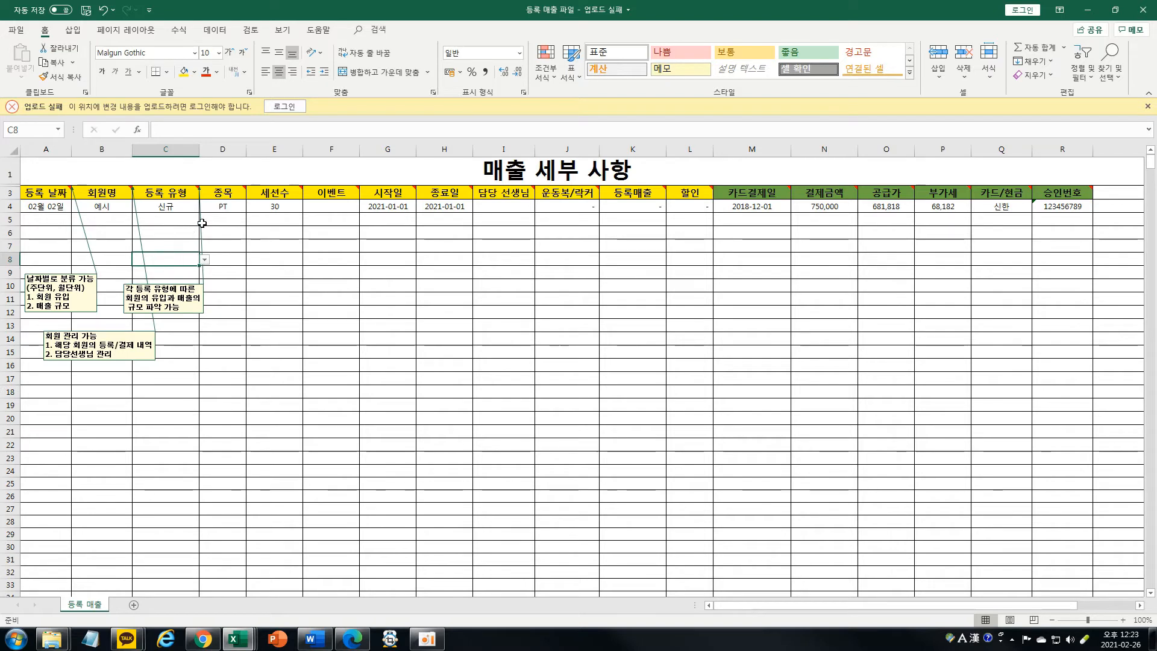
Keep the note on the 종목 header cell D3 permanently displayed and review the blank 종목 cells D5 to D25
{"action": "right_click", "coordinate": [225, 211]}
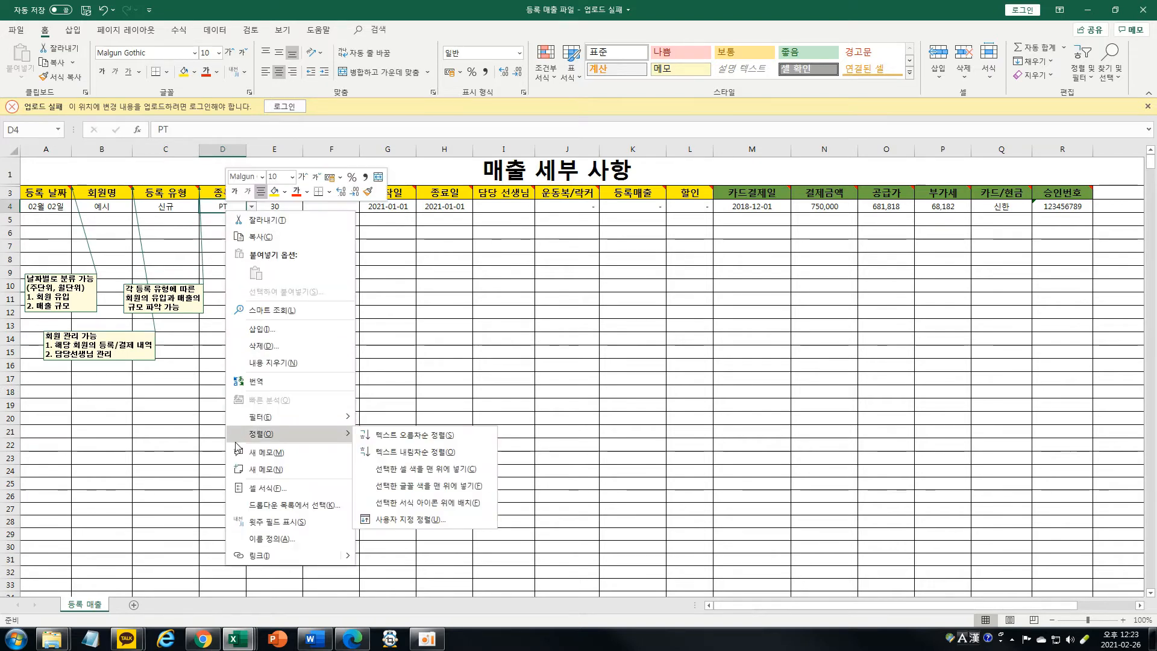
{"action": "left_click", "coordinate": [221, 192]}
{"action": "right_click", "coordinate": [220, 192]}
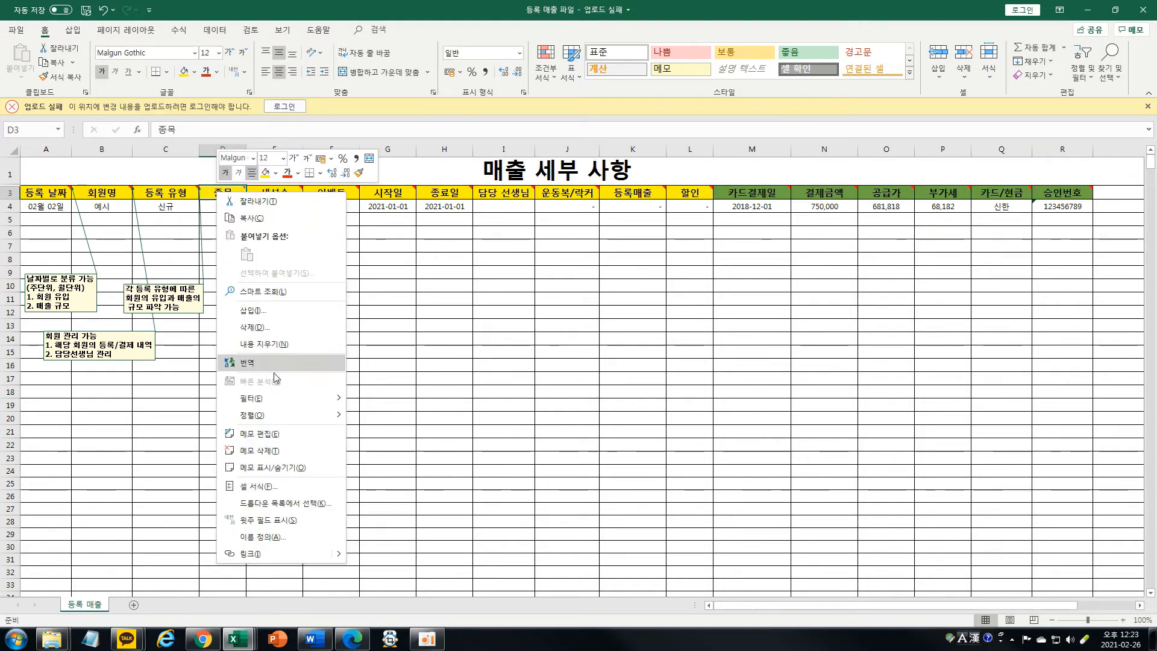
{"action": "left_click", "coordinate": [294, 467]}
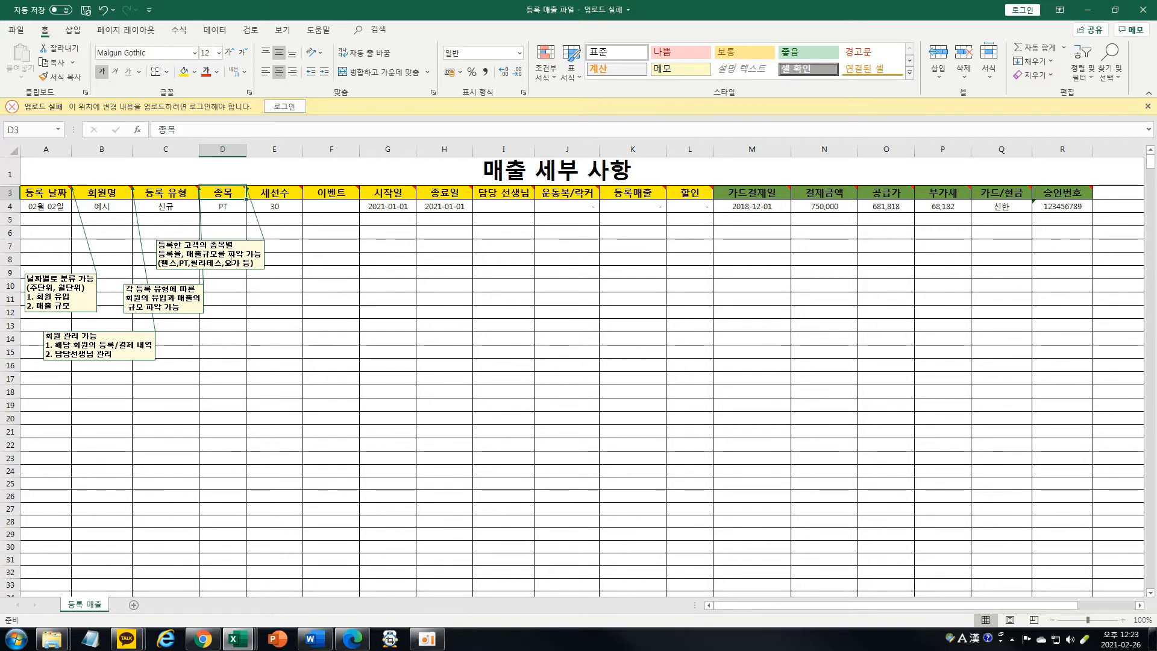
{"action": "left_click", "coordinate": [128, 233]}
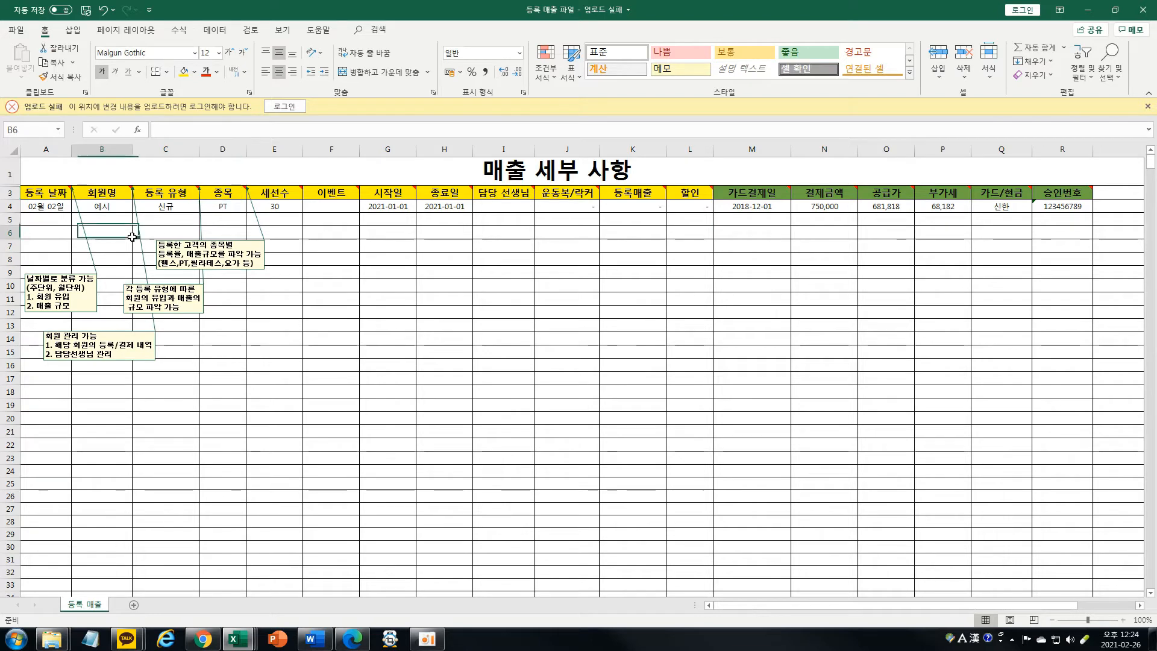
{"action": "left_click", "coordinate": [223, 231]}
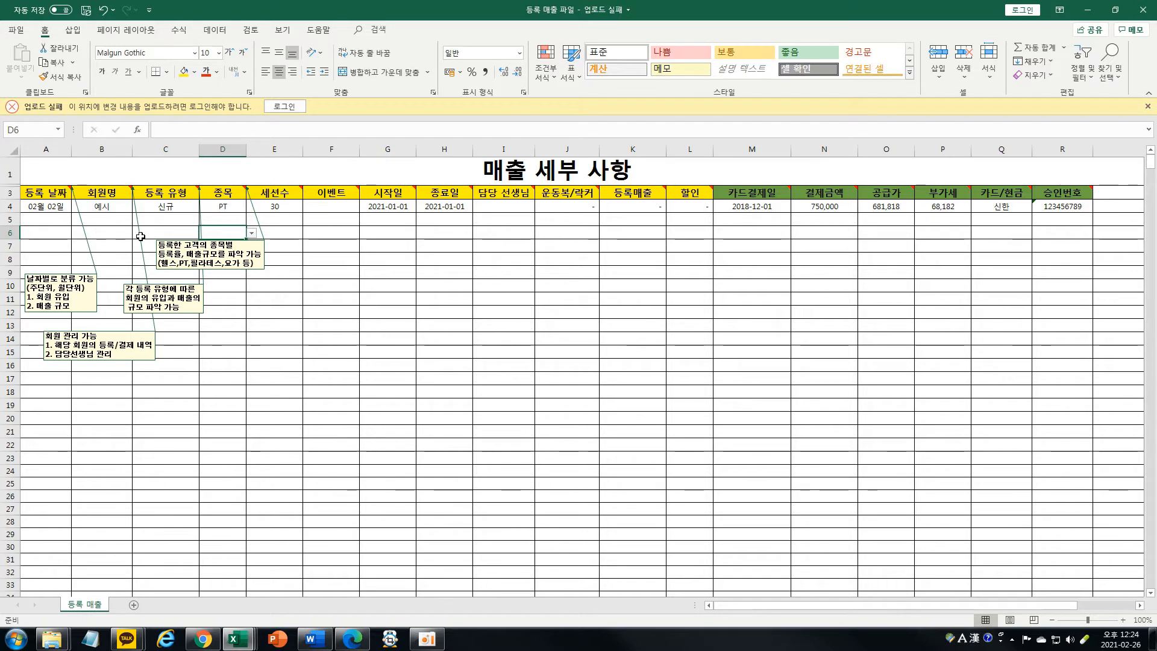
{"action": "left_click", "coordinate": [165, 220]}
{"action": "left_click", "coordinate": [223, 220]}
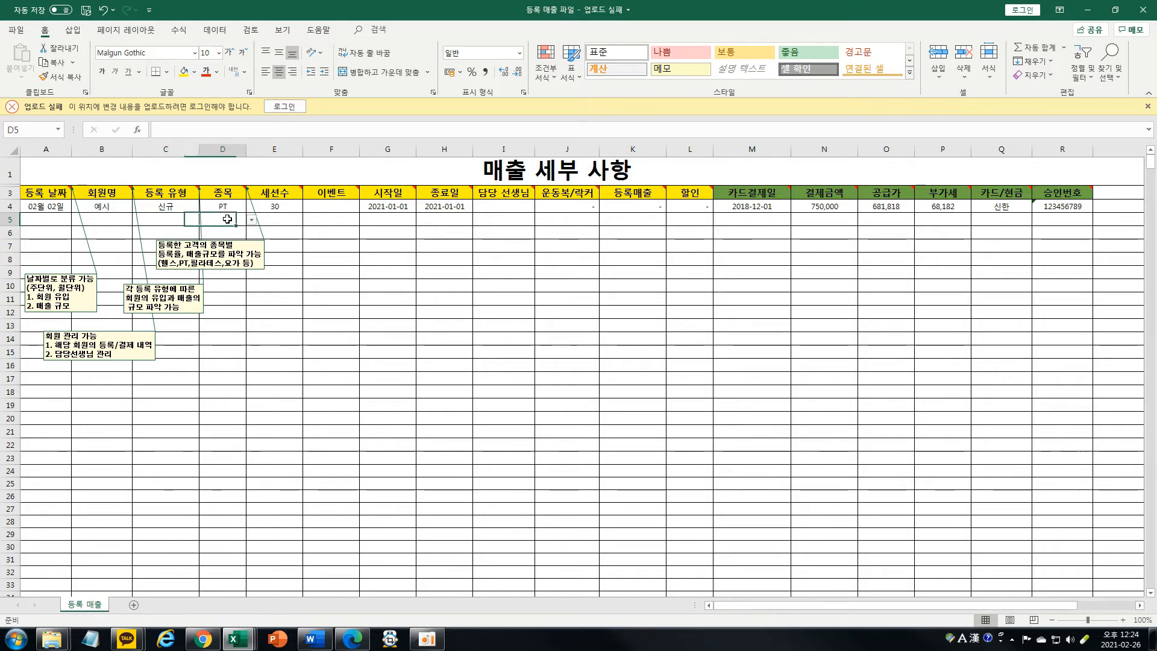
{"action": "left_click_drag", "start_coordinate": [222, 222], "coordinate": [227, 476]}
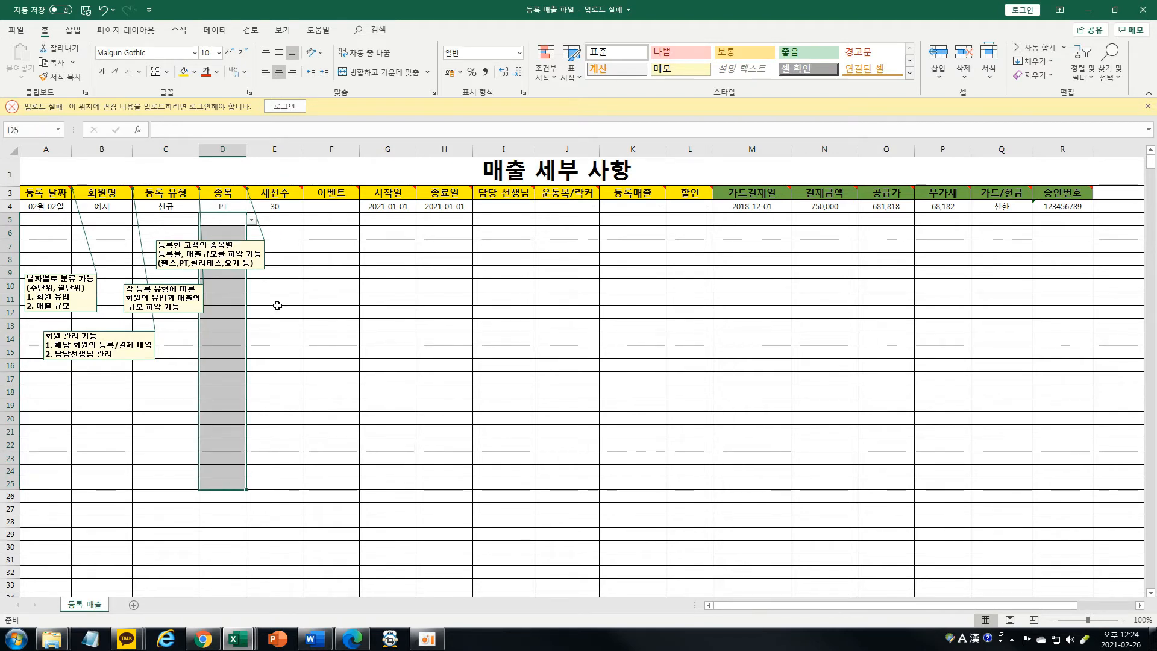
Keep the note attached to the 세션수 header cell E3 permanently displayed on the sheet
{"action": "left_click", "coordinate": [271, 288]}
{"action": "left_click", "coordinate": [287, 196]}
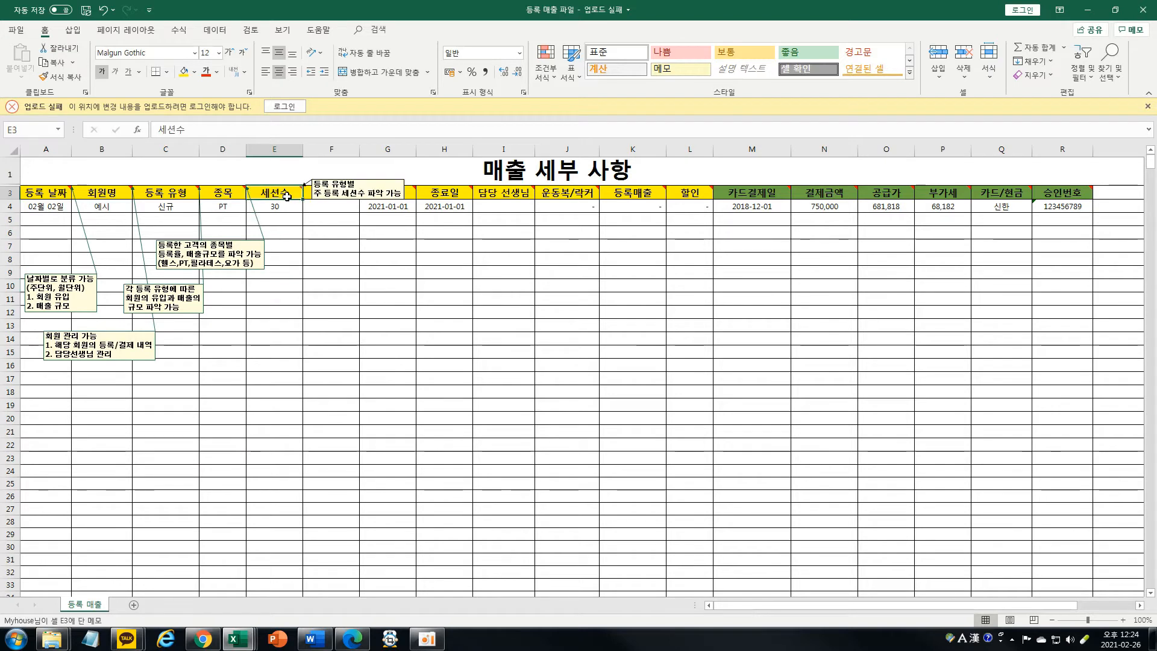
{"action": "right_click", "coordinate": [286, 196]}
{"action": "left_click", "coordinate": [338, 470]}
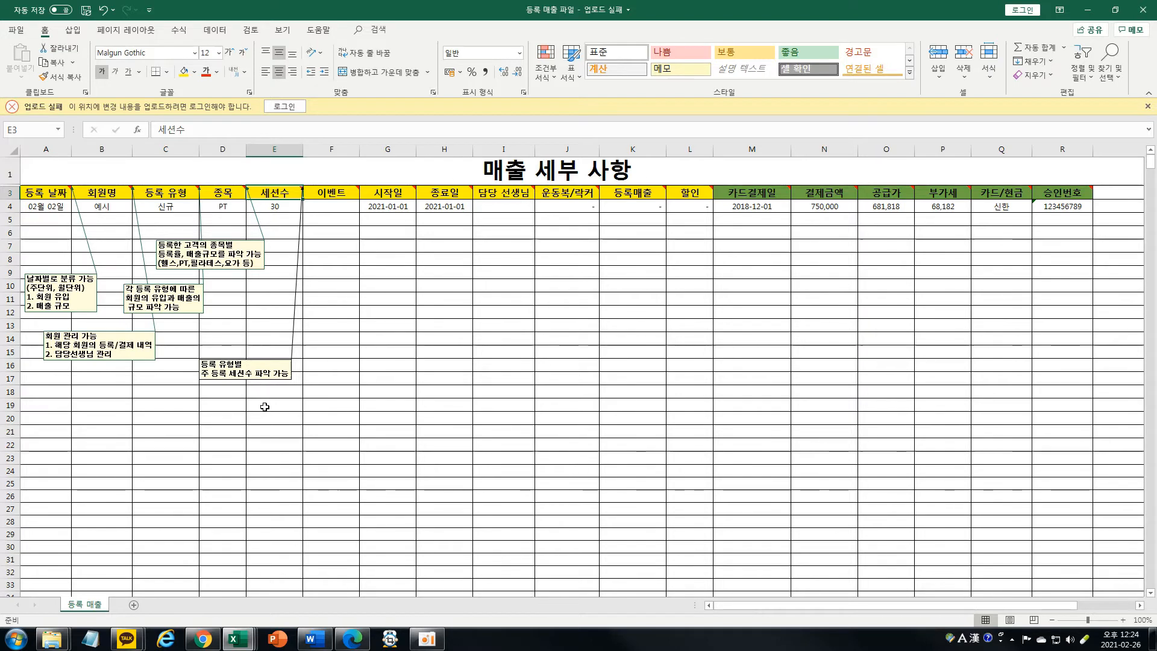
Examine the blank 세션수 cells and the neighbouring columns through 담당 선생님 against the note on session counts by registration type
{"action": "left_click", "coordinate": [277, 296]}
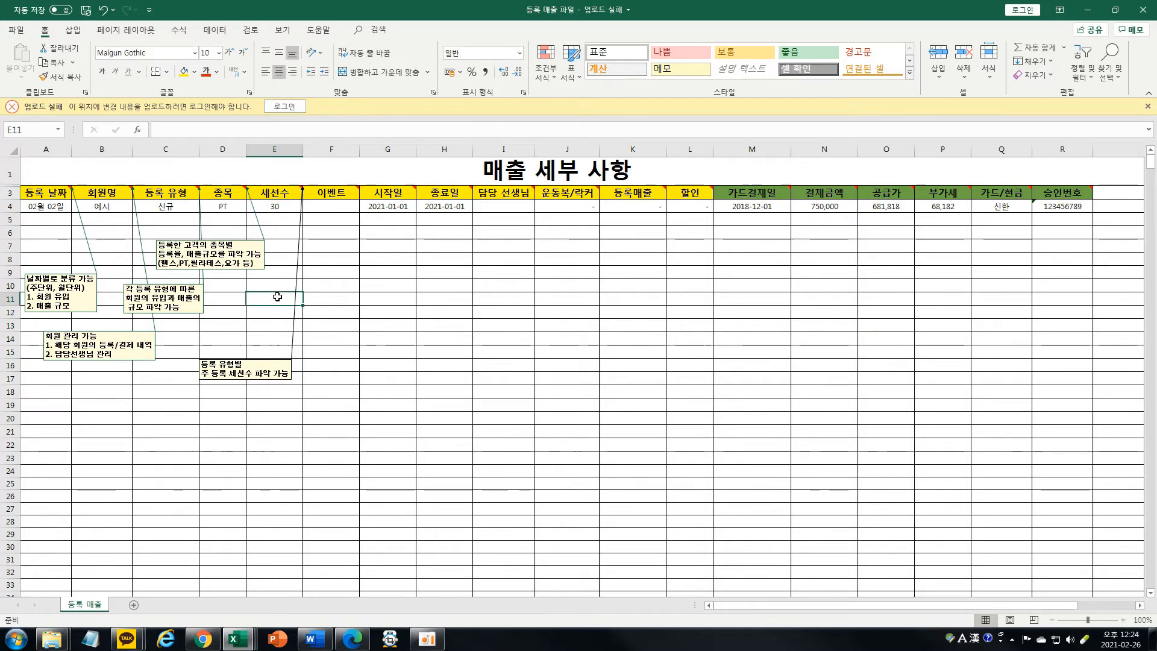
{"action": "left_click", "coordinate": [275, 281]}
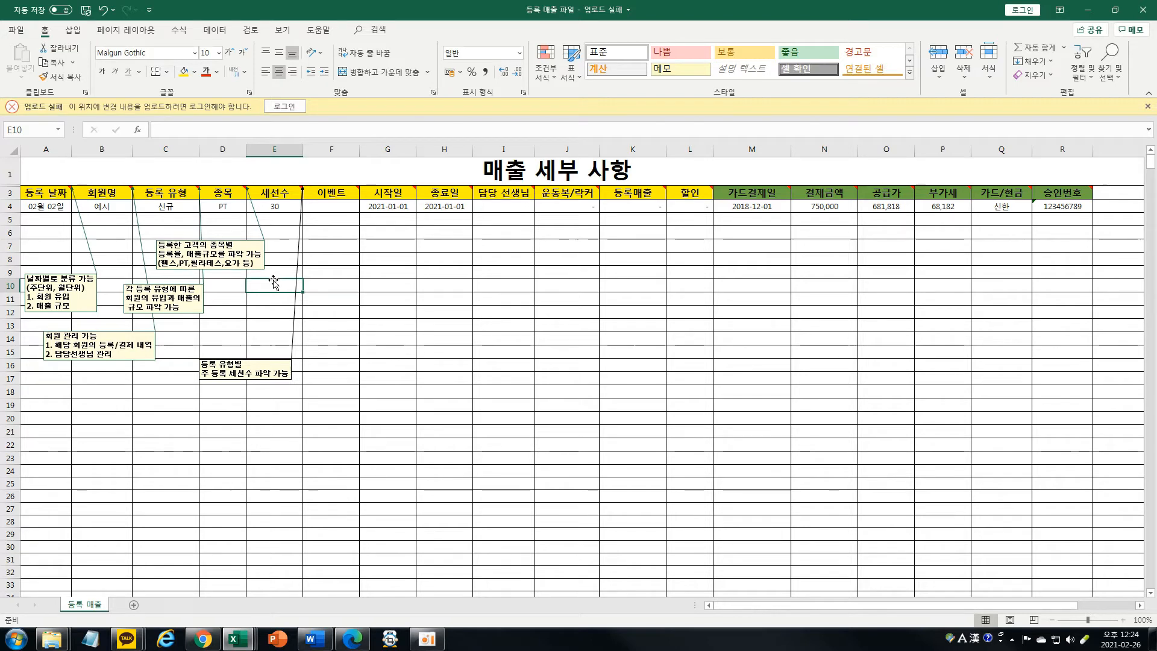
{"action": "left_click", "coordinate": [278, 246]}
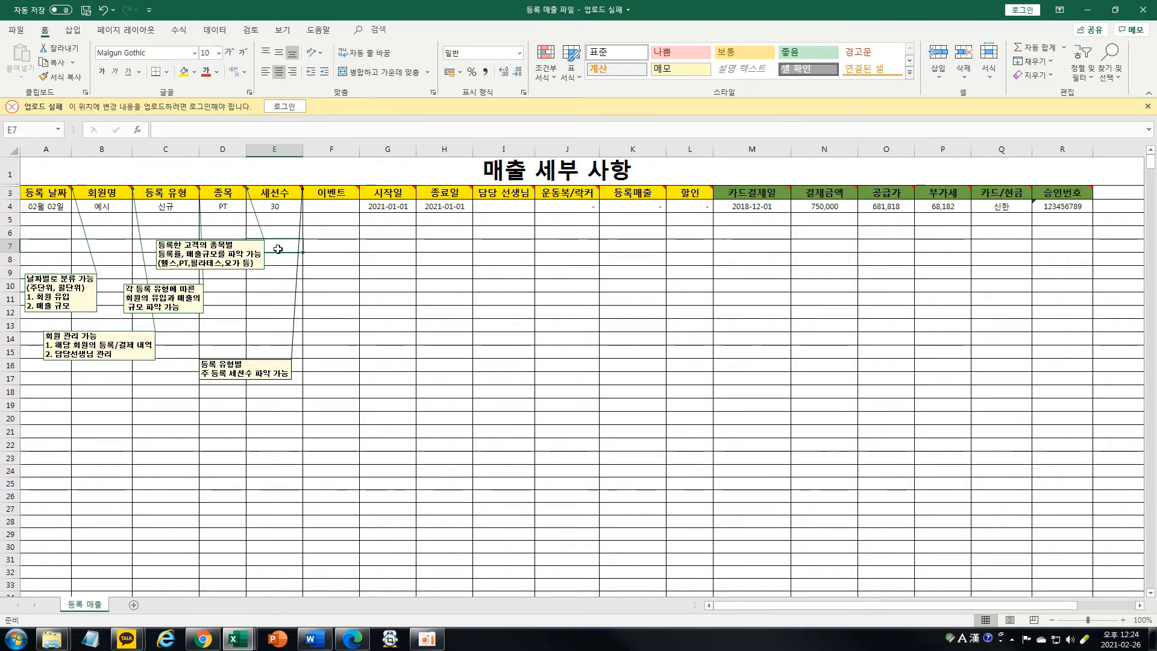
{"action": "left_click_drag", "start_coordinate": [279, 243], "coordinate": [498, 320]}
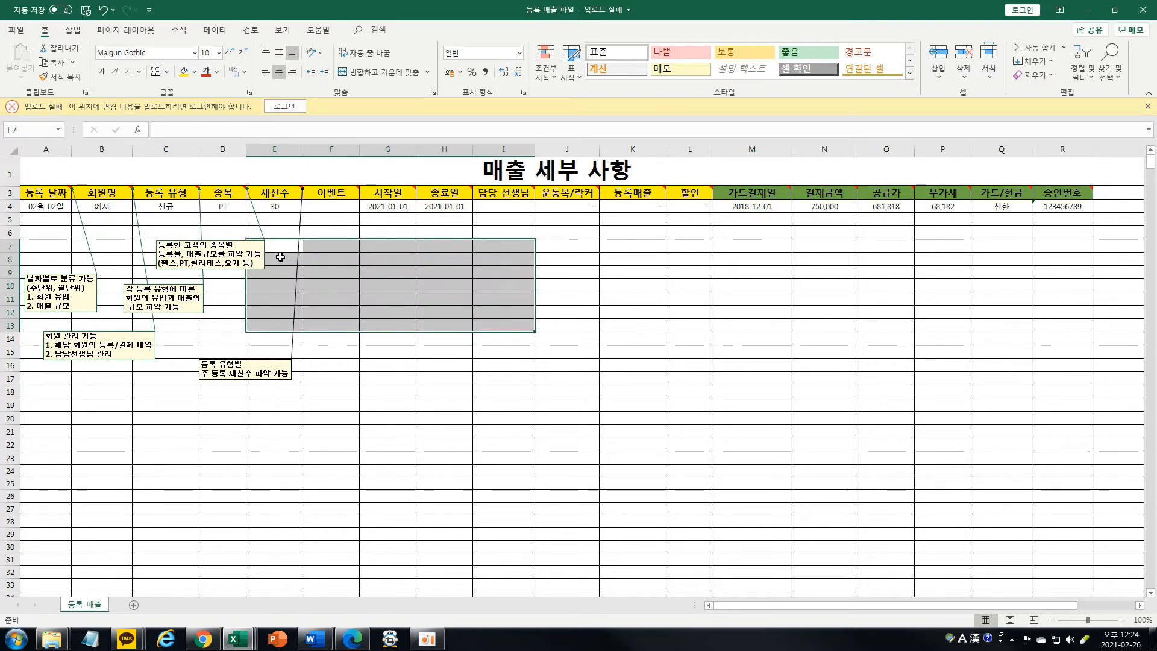
{"action": "left_click", "coordinate": [525, 288]}
{"action": "left_click", "coordinate": [292, 282]}
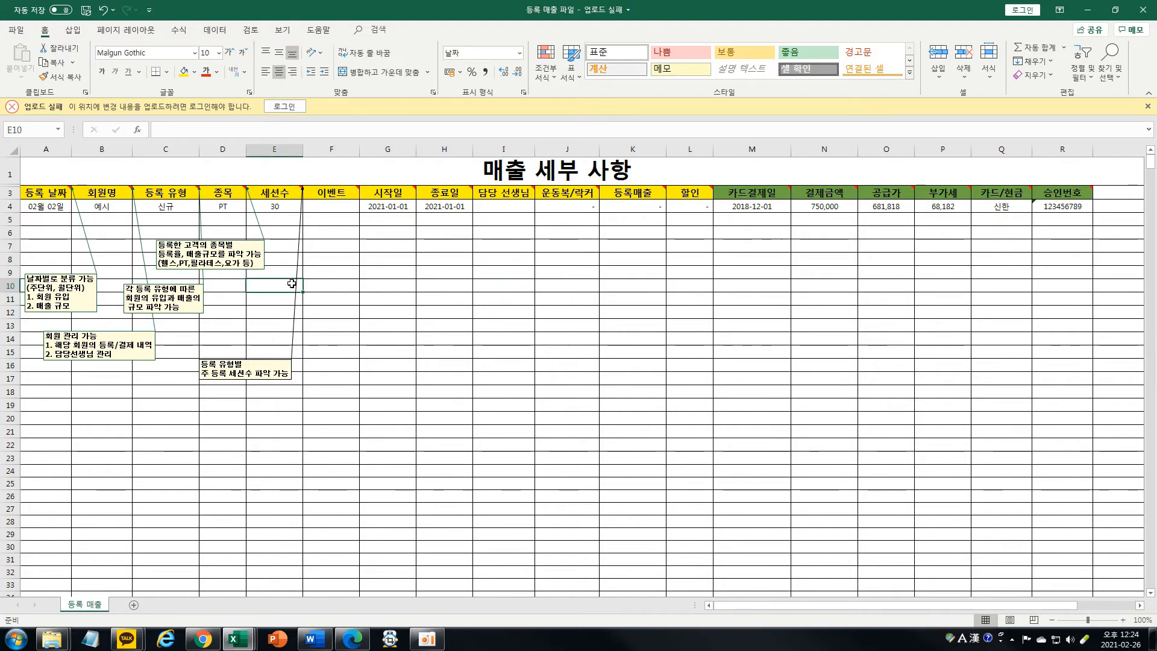
{"action": "left_click", "coordinate": [288, 346]}
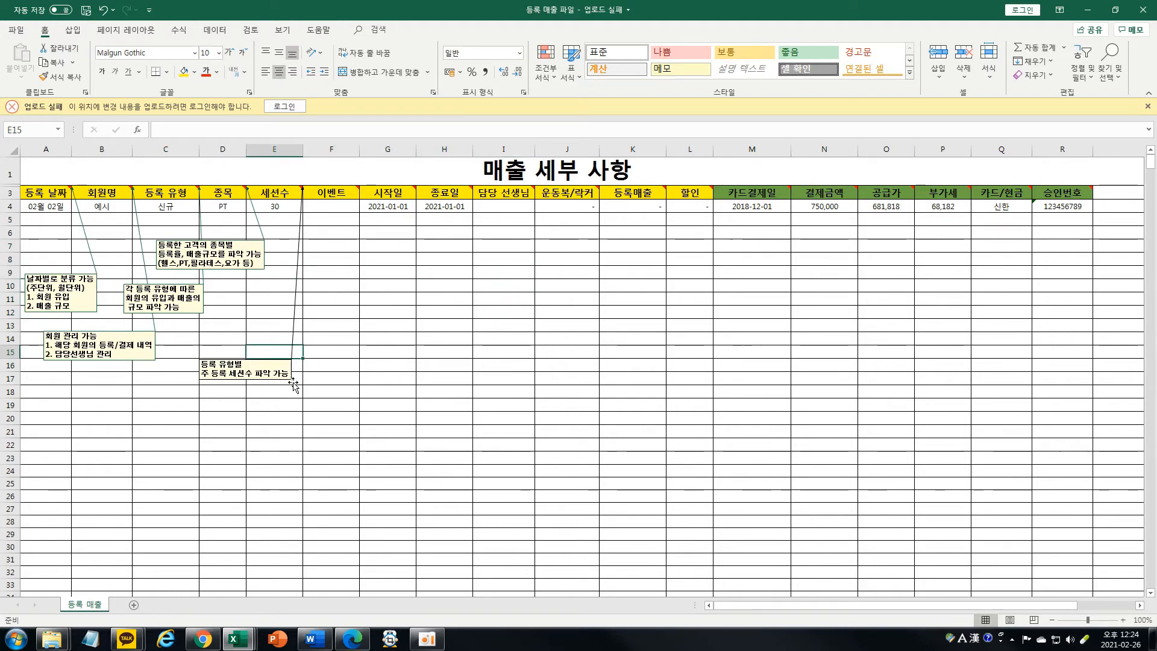
{"action": "left_click", "coordinate": [275, 274]}
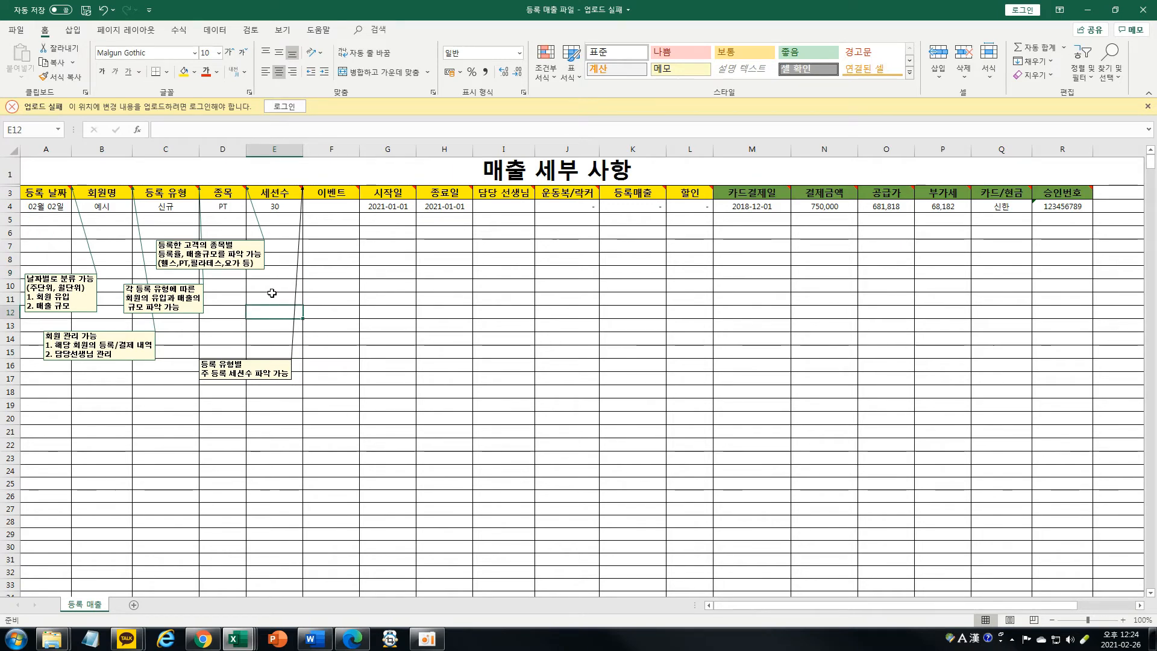
{"action": "left_click_drag", "start_coordinate": [279, 232], "coordinate": [283, 337]}
{"action": "left_click", "coordinate": [277, 258]}
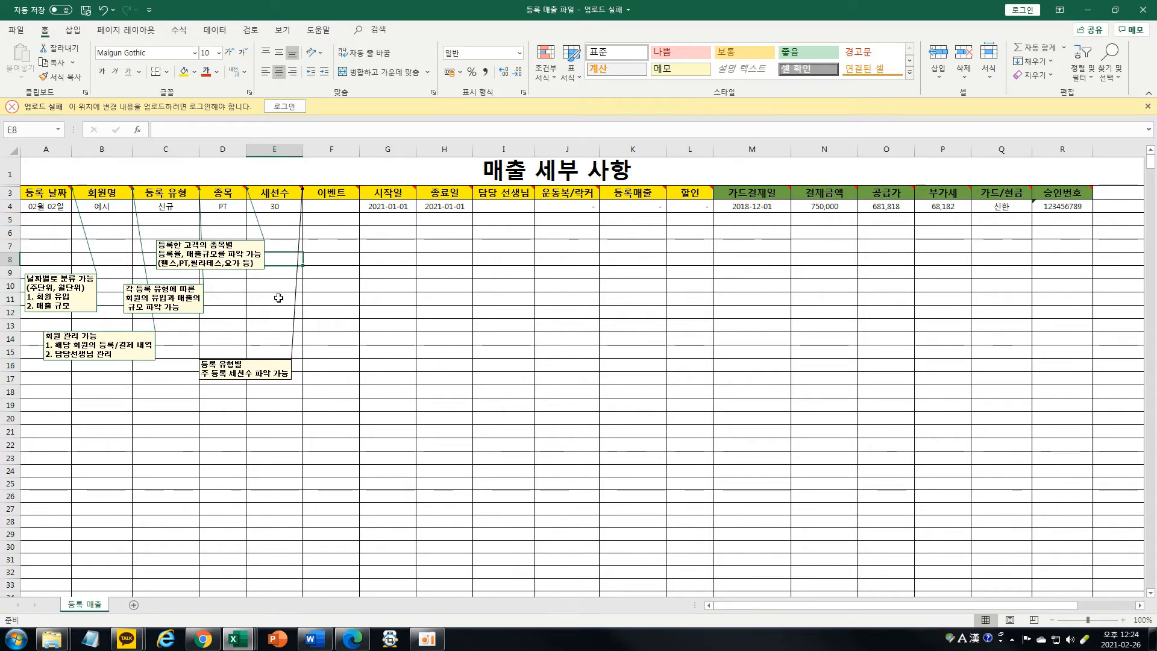
Keep the note on the 이벤트 header cell F3 permanently displayed and review it with the blank 이벤트 cells
{"action": "left_click", "coordinate": [335, 285]}
{"action": "left_click", "coordinate": [336, 243]}
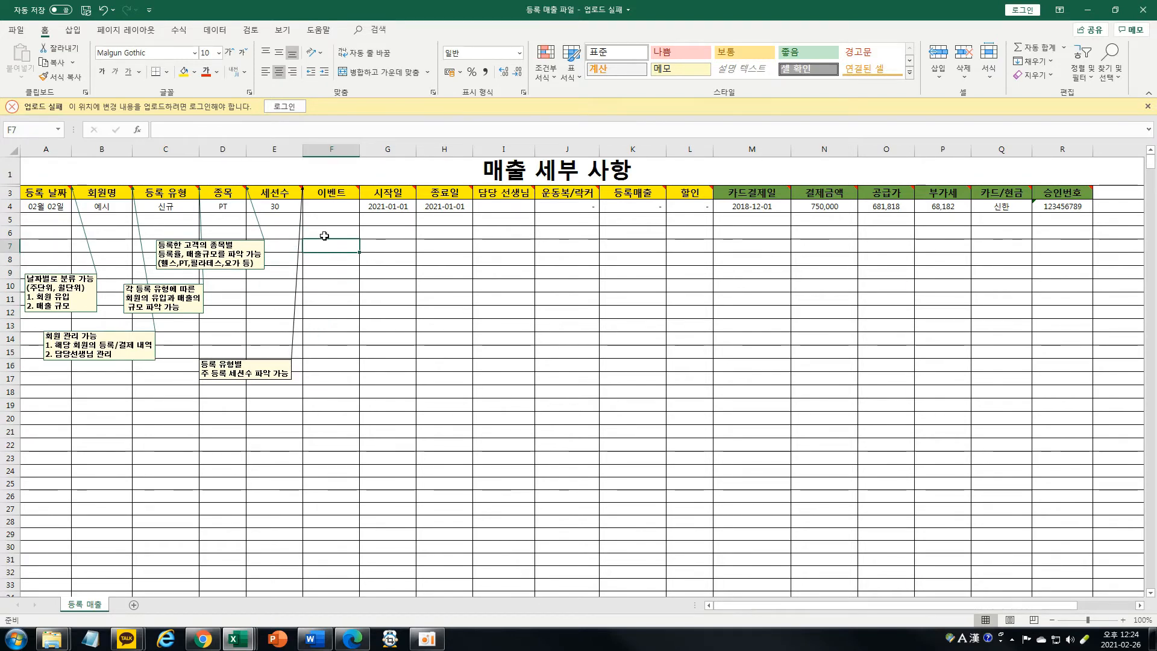
{"action": "right_click", "coordinate": [341, 193]}
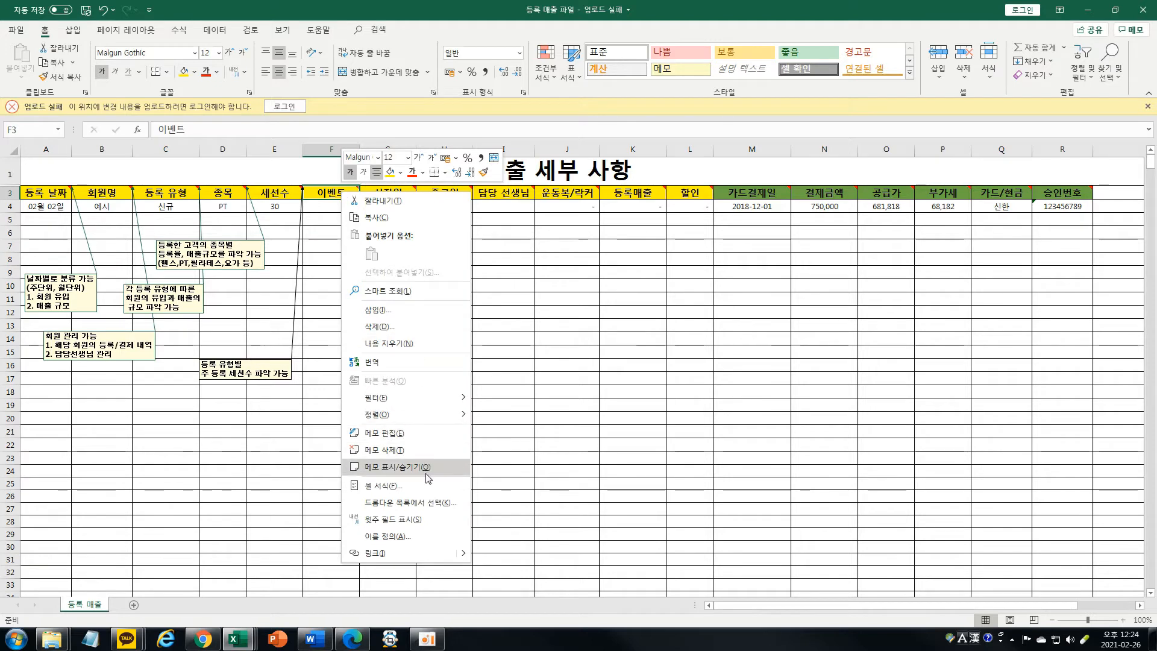
{"action": "left_click", "coordinate": [428, 467]}
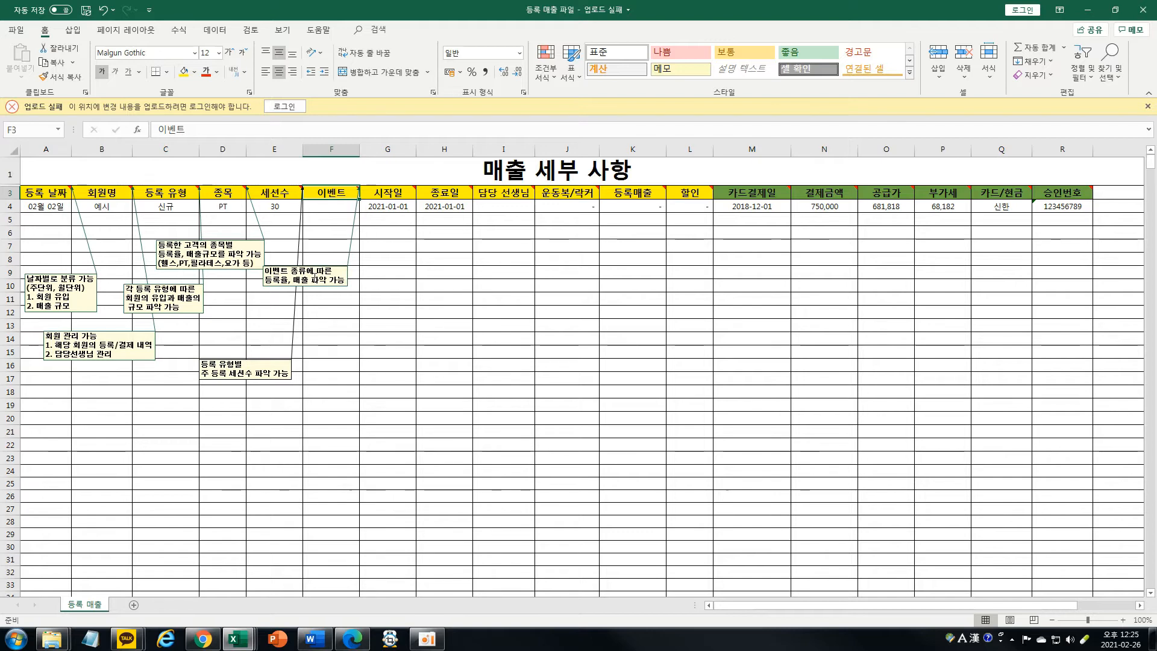
{"action": "left_click", "coordinate": [616, 272]}
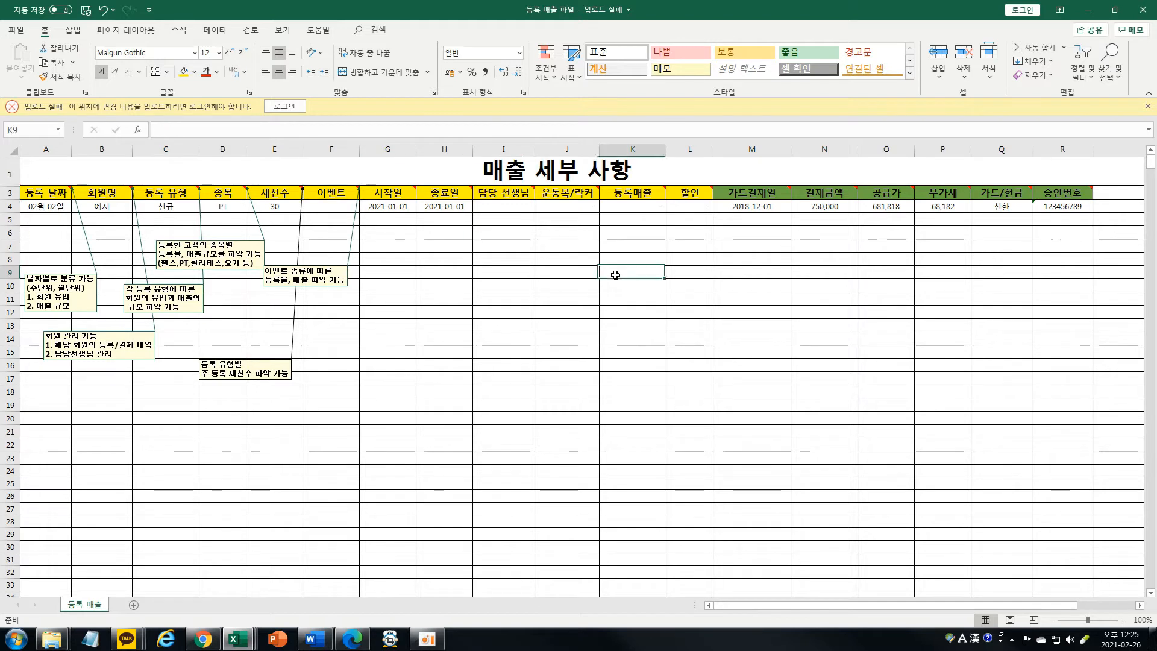
{"action": "left_click", "coordinate": [317, 295]}
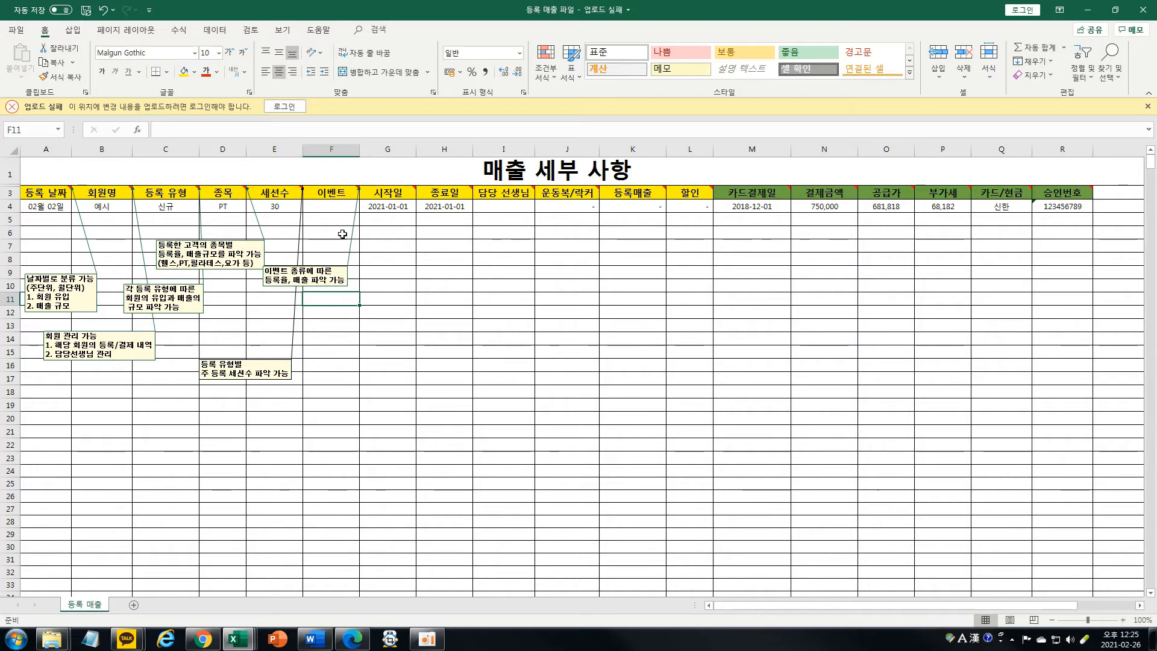
Keep the notes on the 시작일 header cell G3 and the 종료일 header cell H3 permanently displayed
{"action": "left_click", "coordinate": [332, 199]}
{"action": "left_click", "coordinate": [321, 246]}
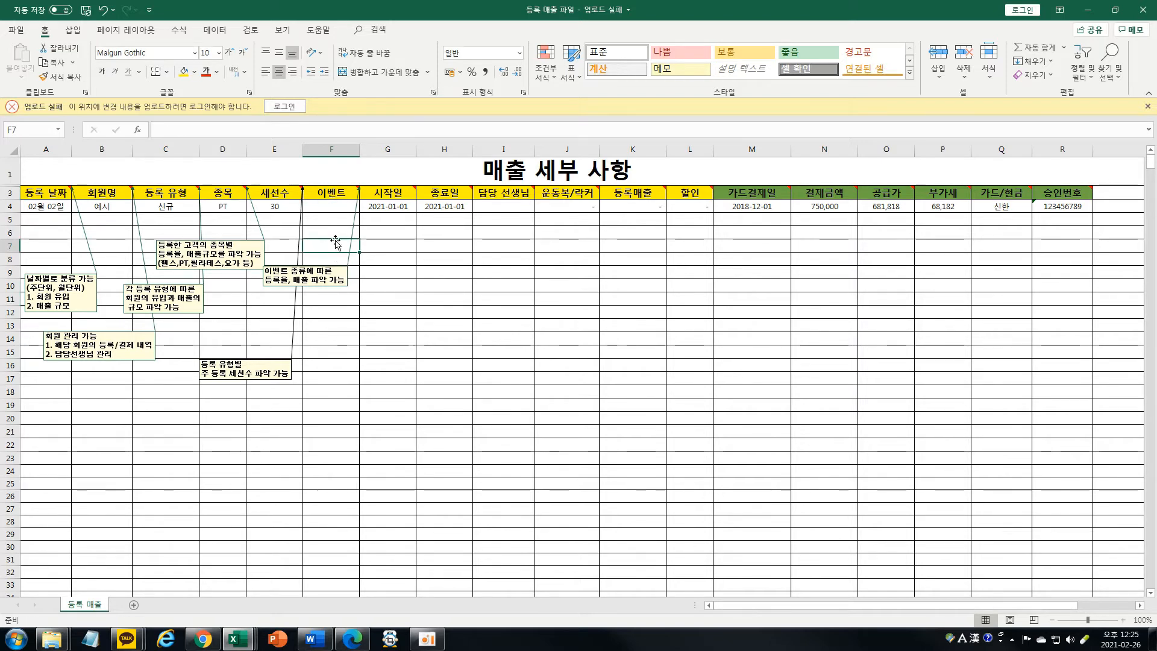
{"action": "left_click", "coordinate": [384, 233]}
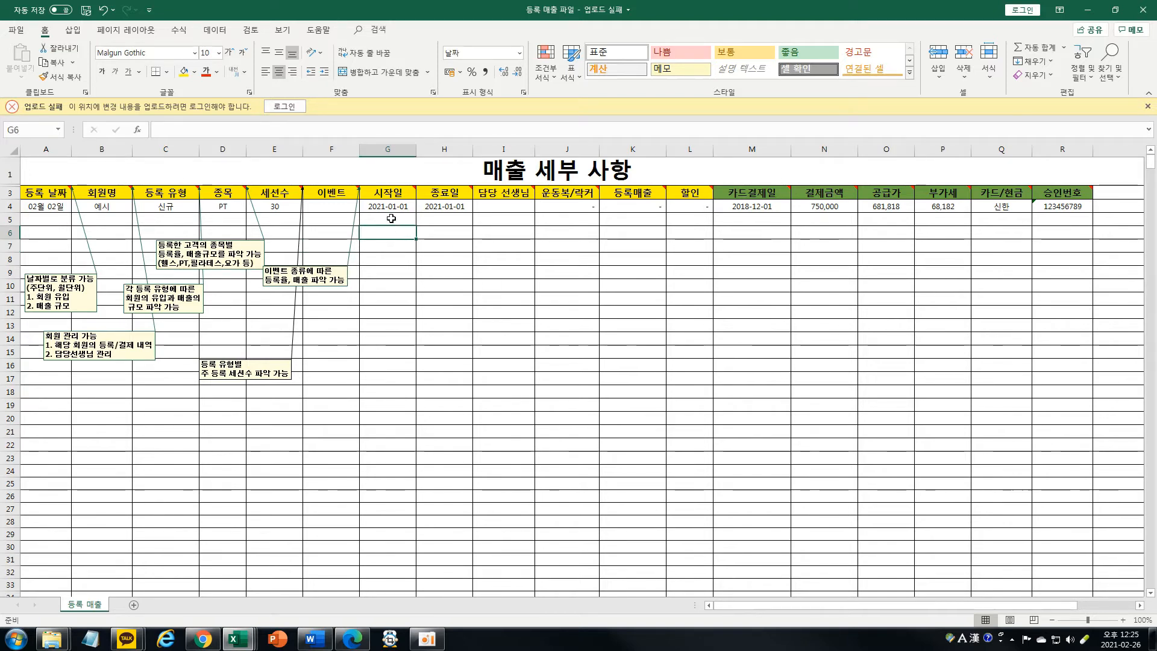
{"action": "left_click", "coordinate": [386, 197]}
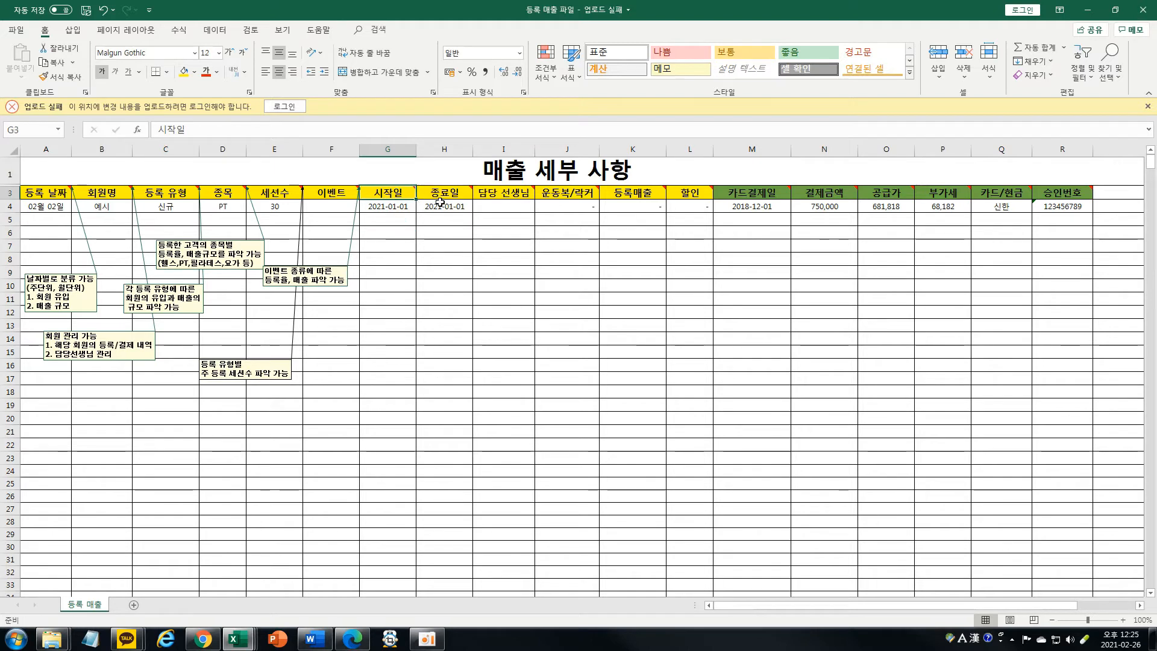
{"action": "left_click", "coordinate": [440, 199]}
{"action": "right_click", "coordinate": [400, 196]}
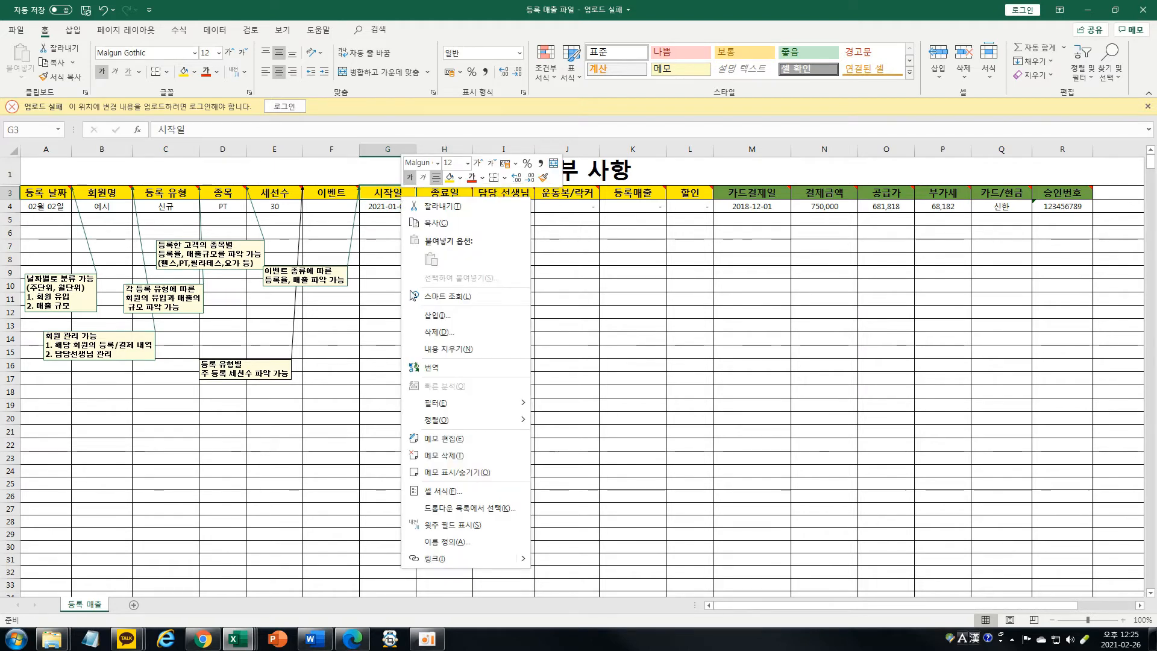
{"action": "left_click", "coordinate": [475, 476]}
{"action": "right_click", "coordinate": [445, 191]}
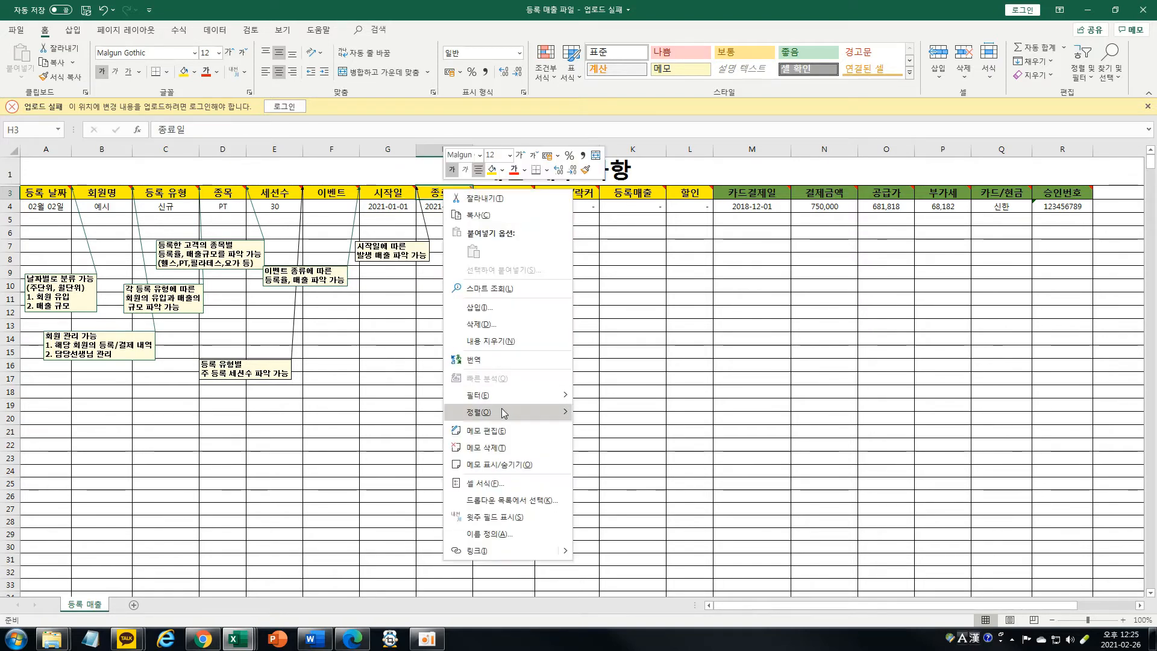
{"action": "left_click", "coordinate": [515, 465]}
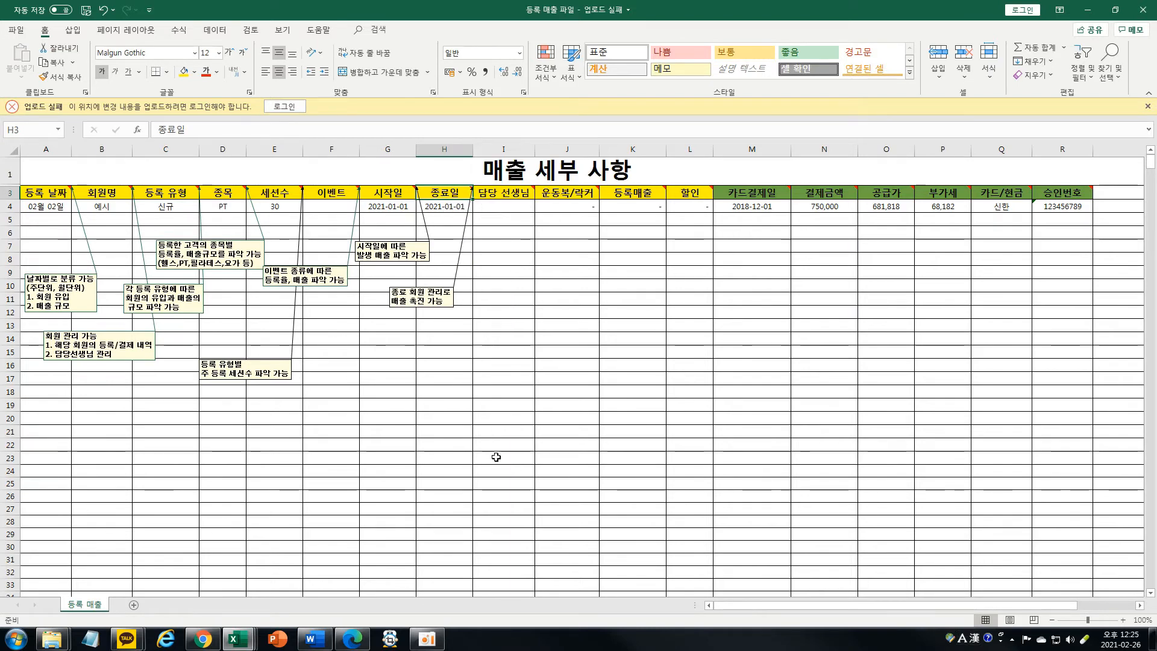
Move the 시작일 note slightly up toward column F and read its text on sales by start date
{"action": "left_click", "coordinate": [397, 265]}
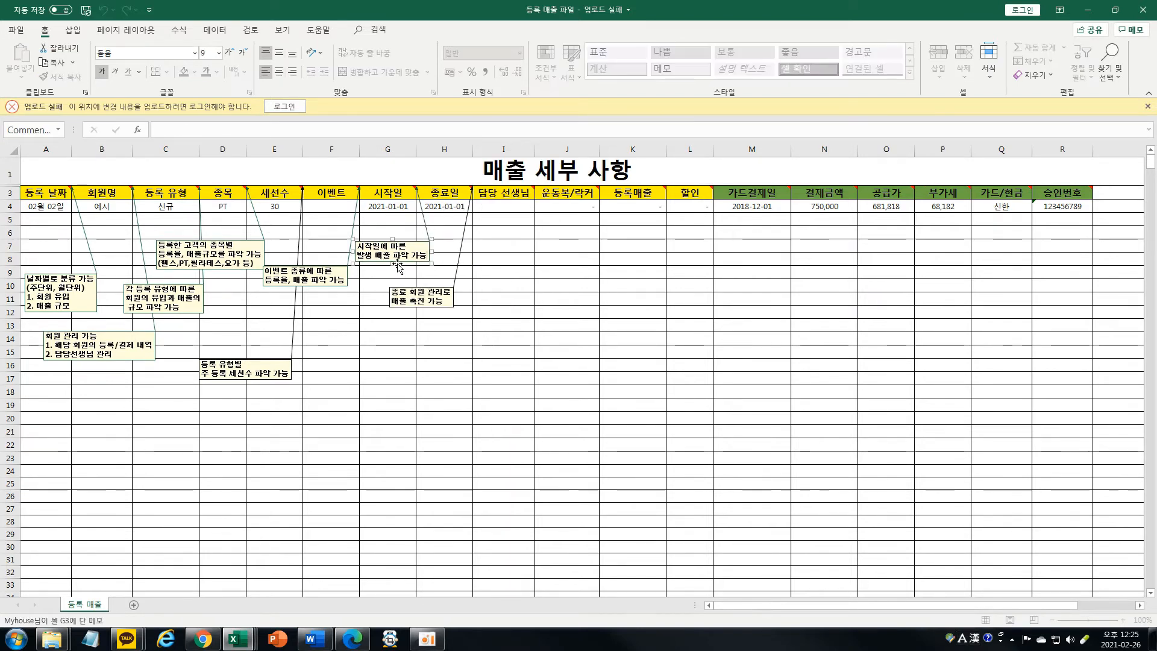
{"action": "left_click_drag", "start_coordinate": [397, 264], "coordinate": [384, 261]}
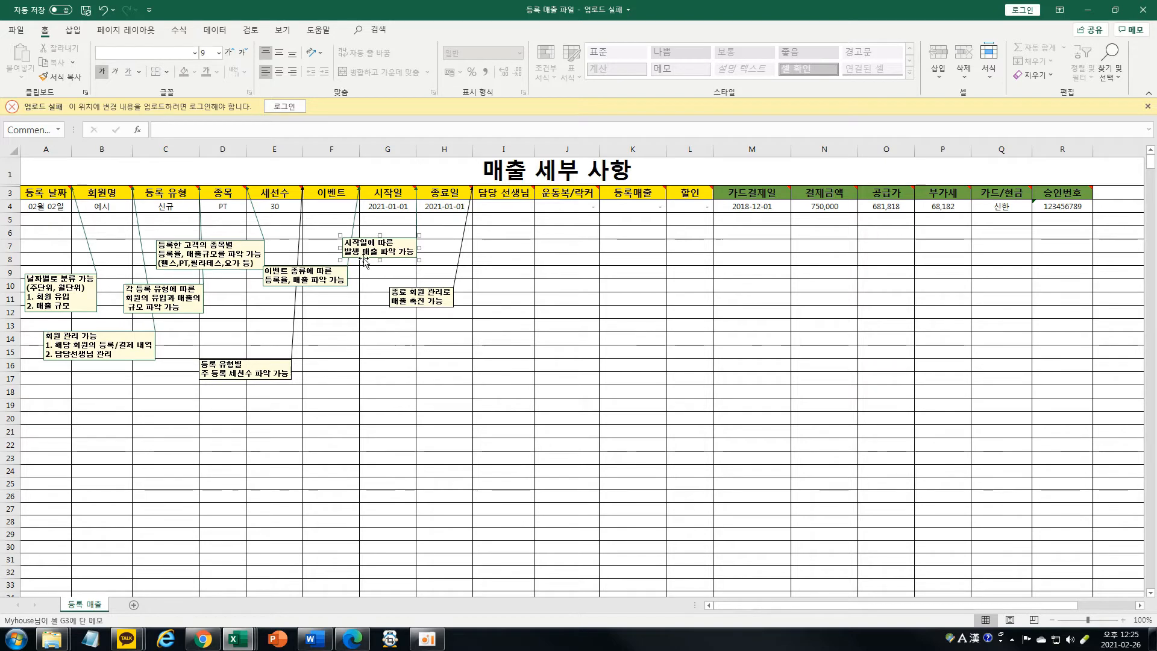
{"action": "left_click", "coordinate": [387, 256]}
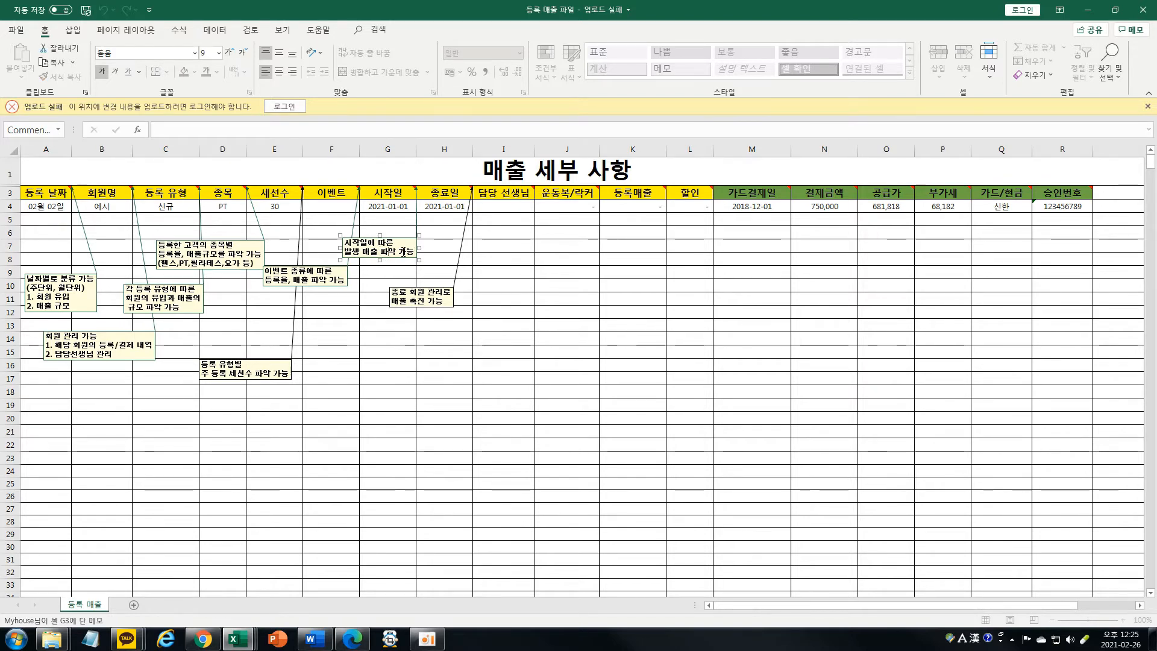
{"action": "left_click", "coordinate": [403, 252]}
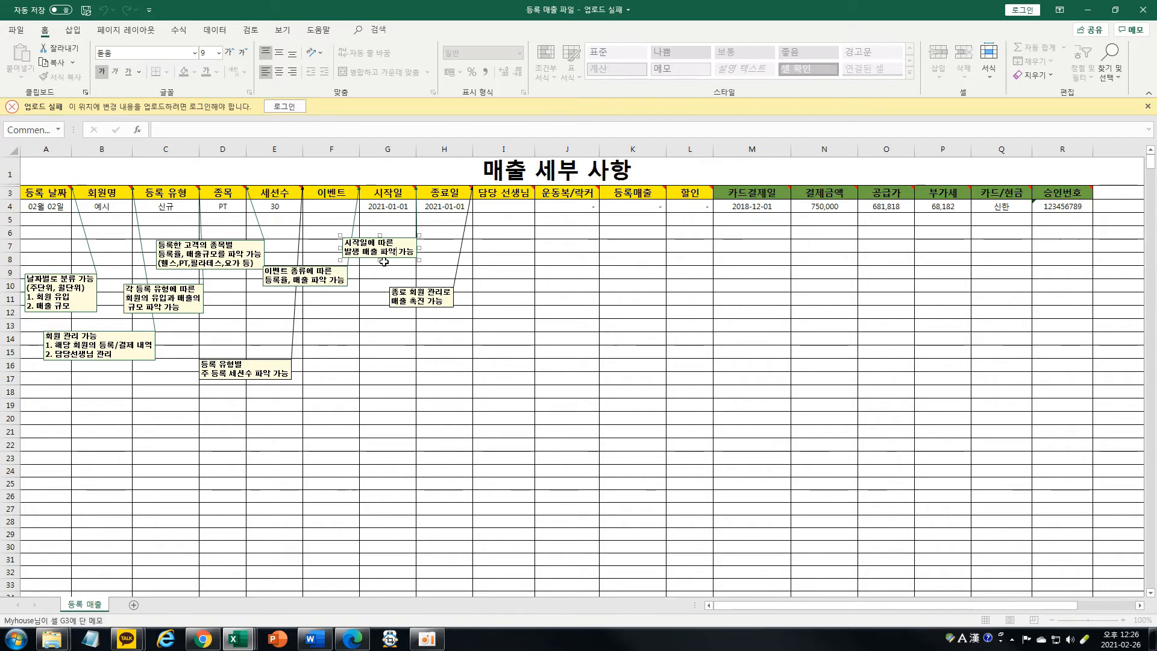
{"action": "left_click_drag", "start_coordinate": [411, 246], "coordinate": [412, 257]}
{"action": "left_click", "coordinate": [414, 252]}
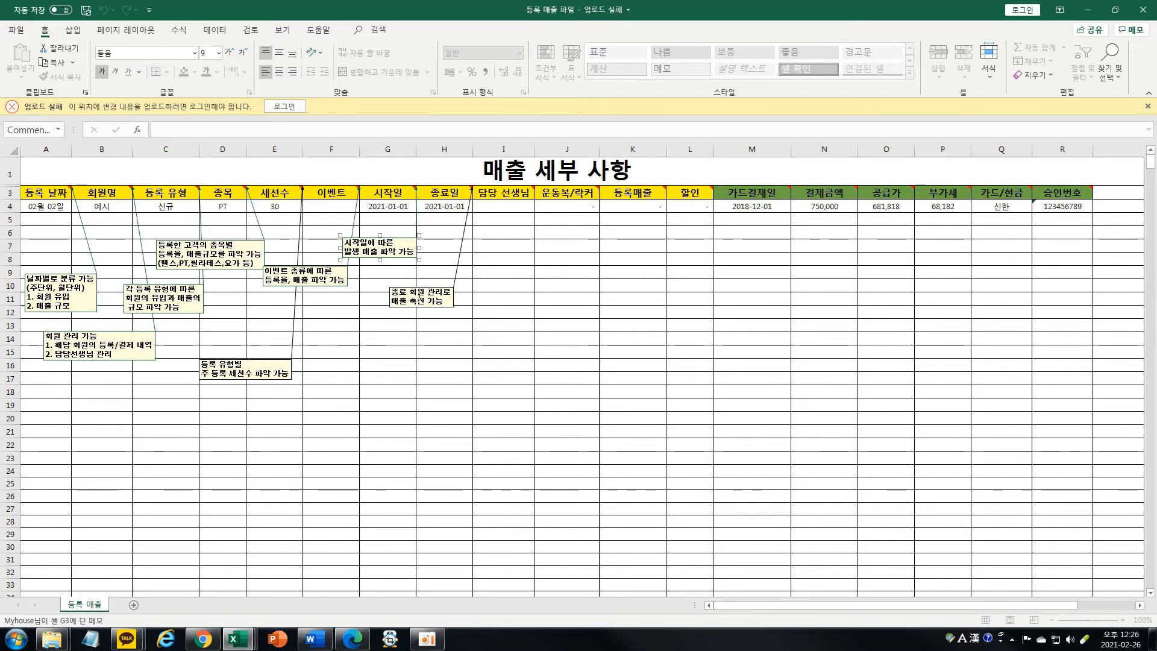
Examine the 종료일 note on managing expiring members alongside the 시작일 note and the blank 종료일 cells
{"action": "left_click", "coordinate": [412, 299]}
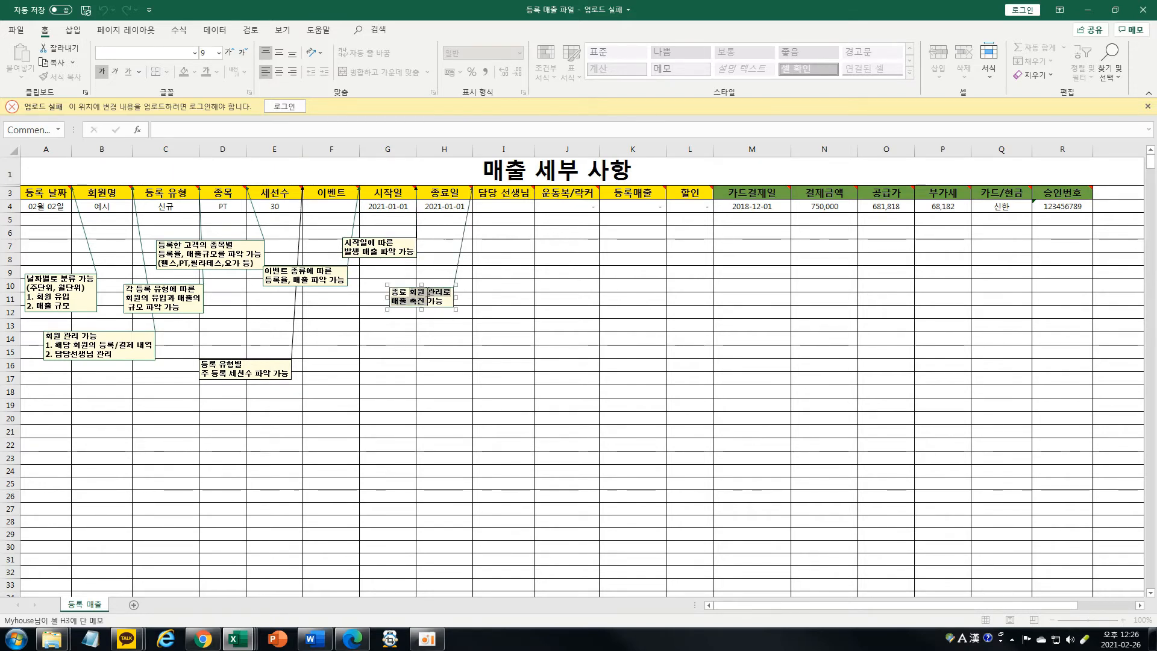
{"action": "left_click", "coordinate": [416, 254]}
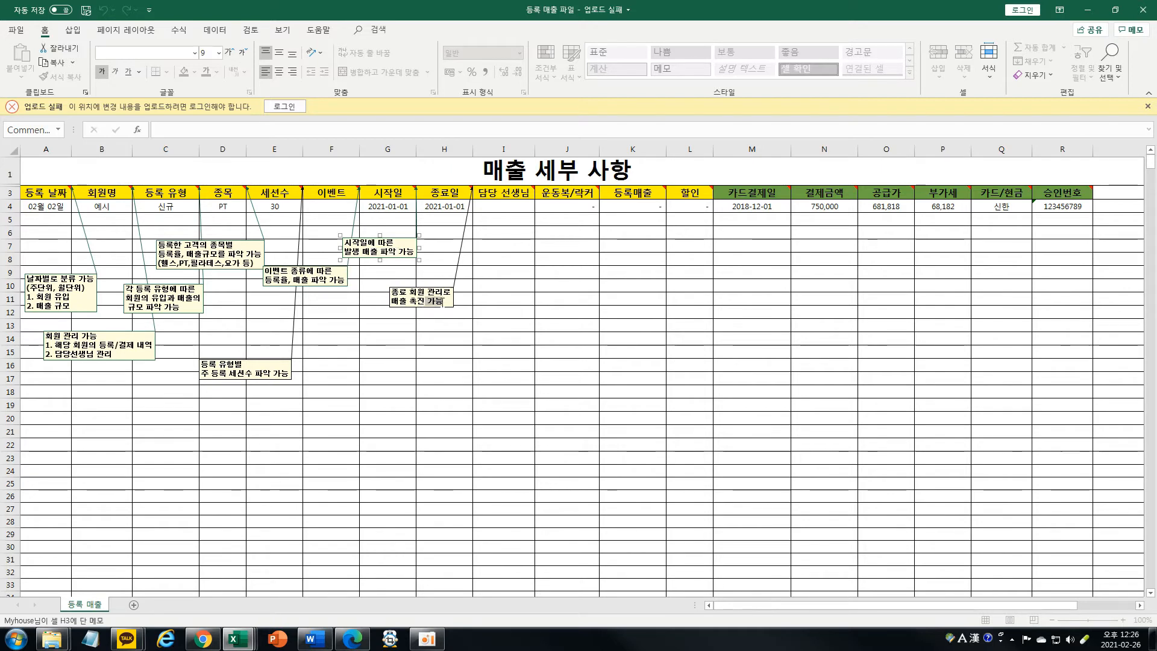
{"action": "left_click", "coordinate": [438, 300]}
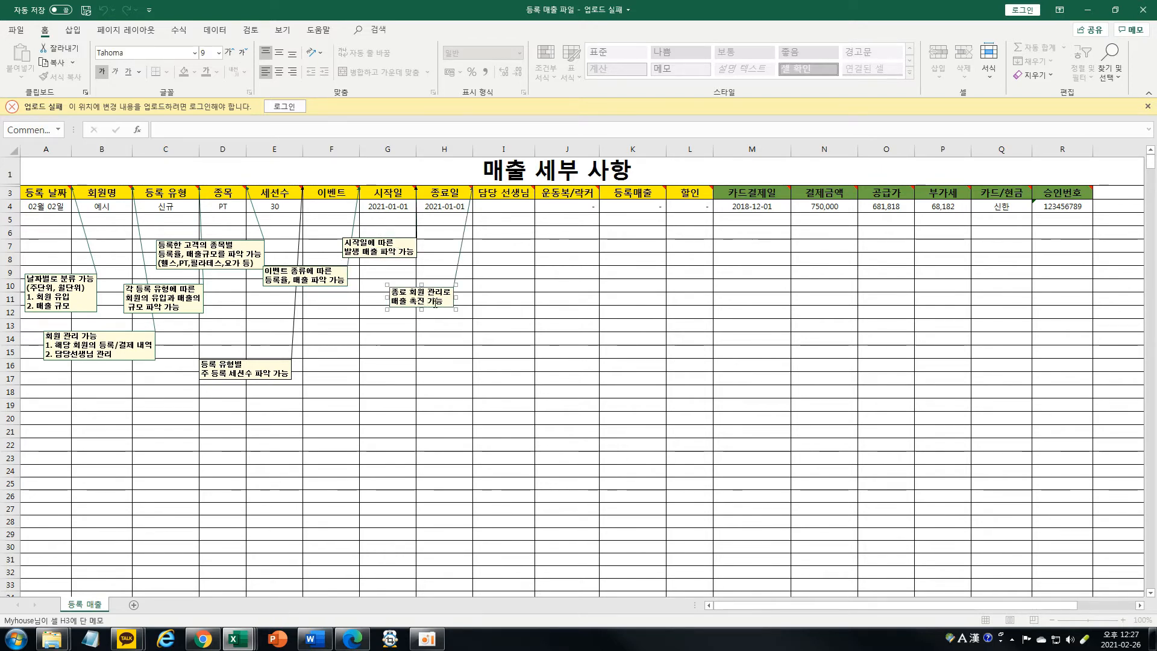
{"action": "left_click", "coordinate": [439, 261]}
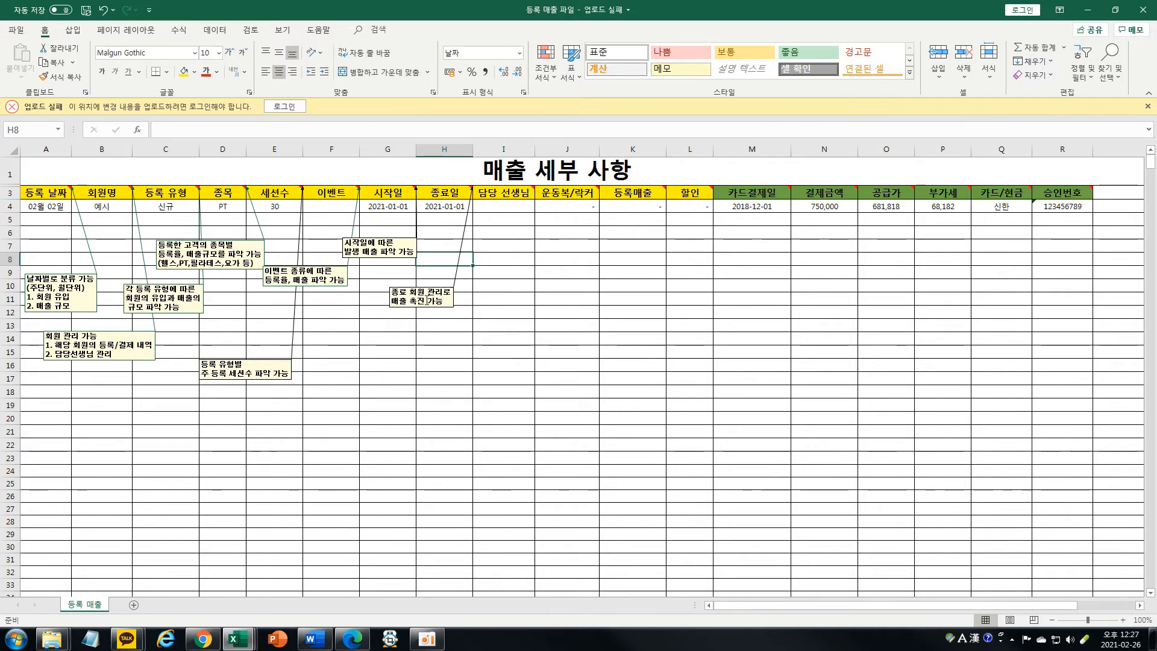
{"action": "left_click", "coordinate": [426, 300]}
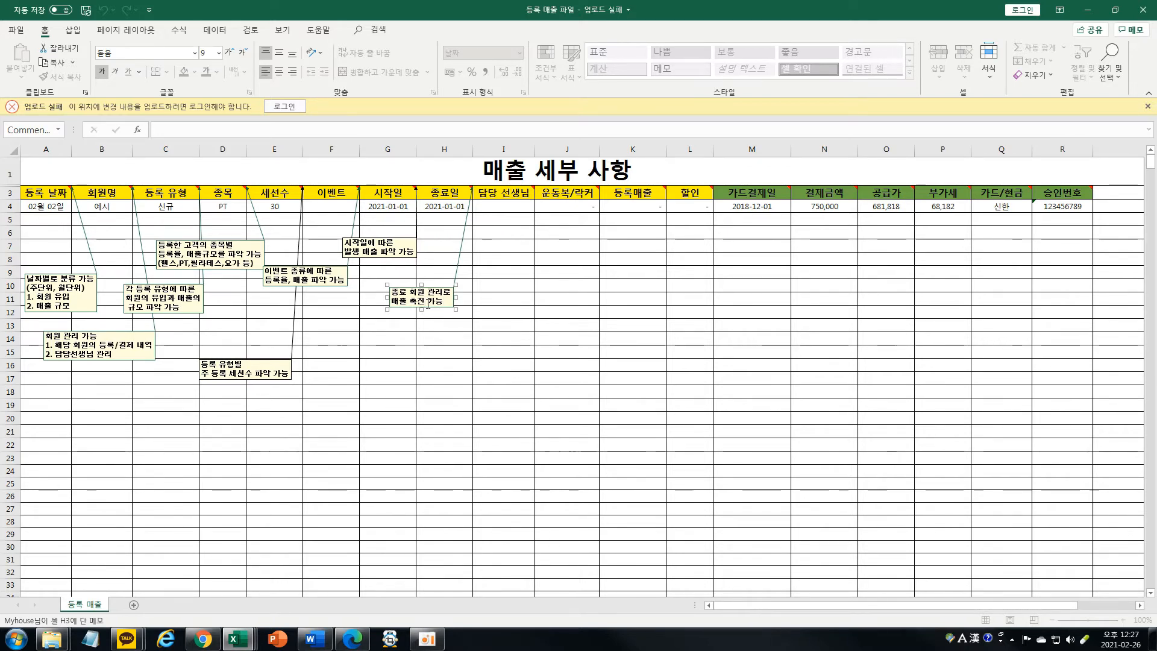
Keep the note on the 담당 선생님 header cell I3 permanently displayed and move it slightly up
{"action": "left_click", "coordinate": [503, 255]}
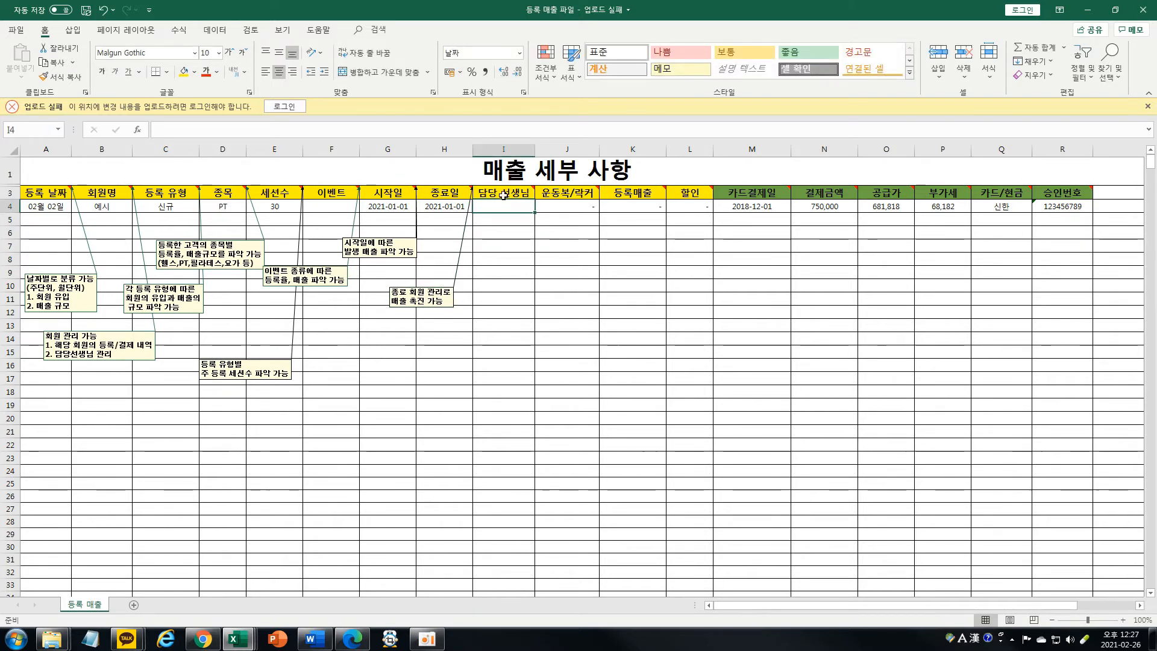
{"action": "right_click", "coordinate": [503, 194]}
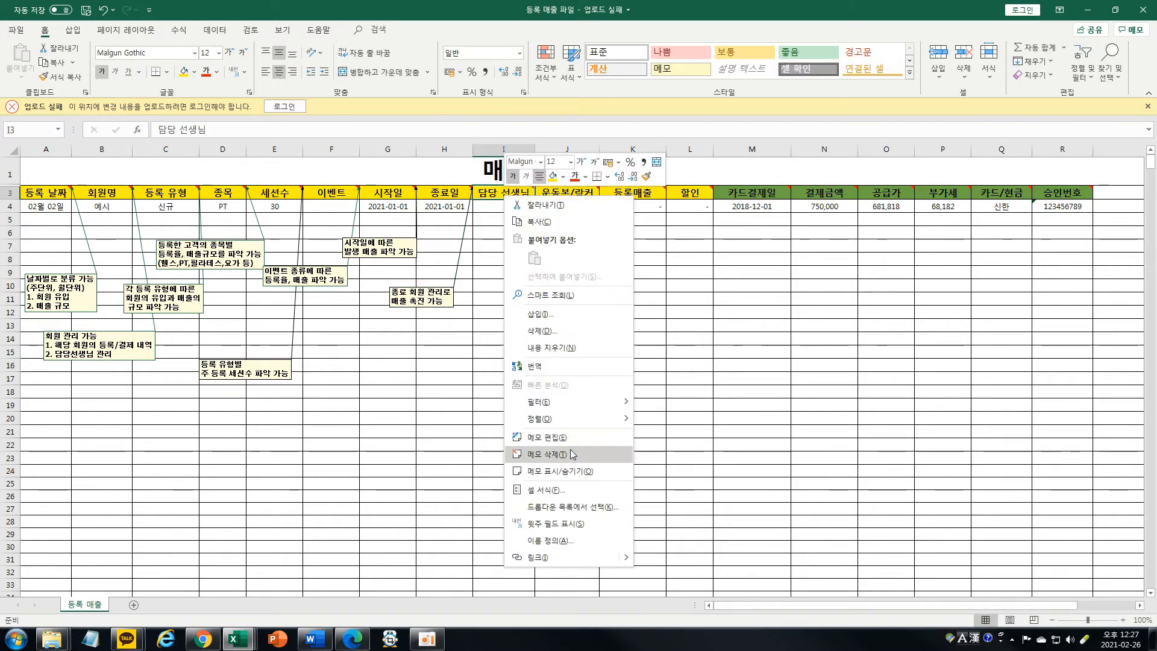
{"action": "left_click", "coordinate": [565, 471]}
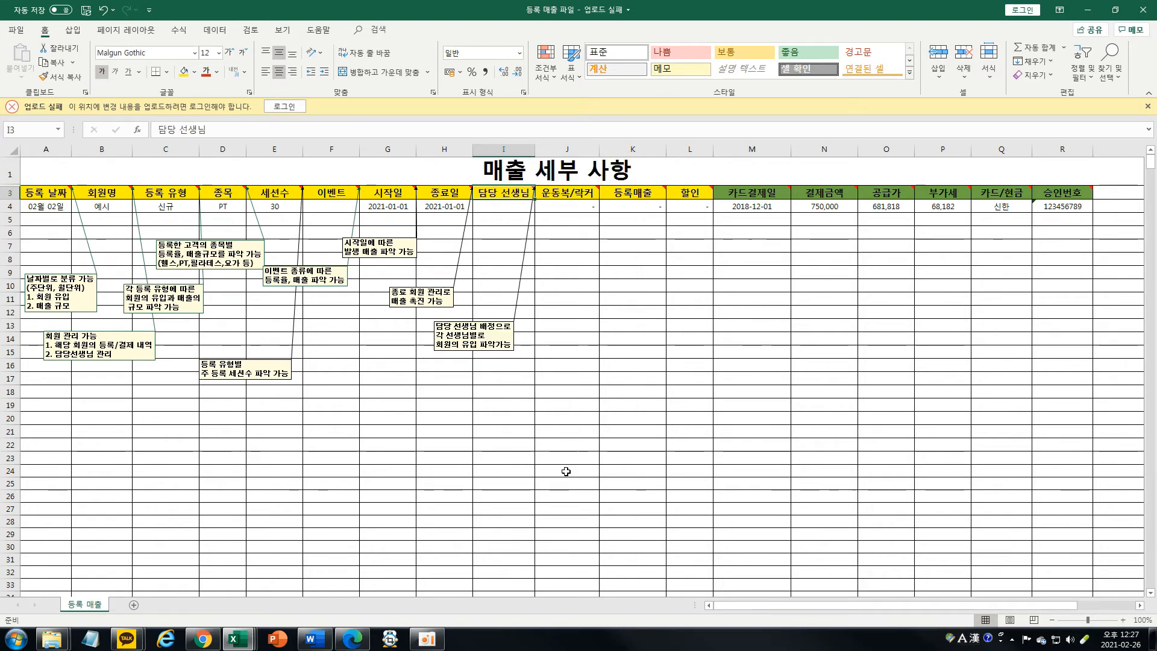
{"action": "left_click", "coordinate": [456, 321]}
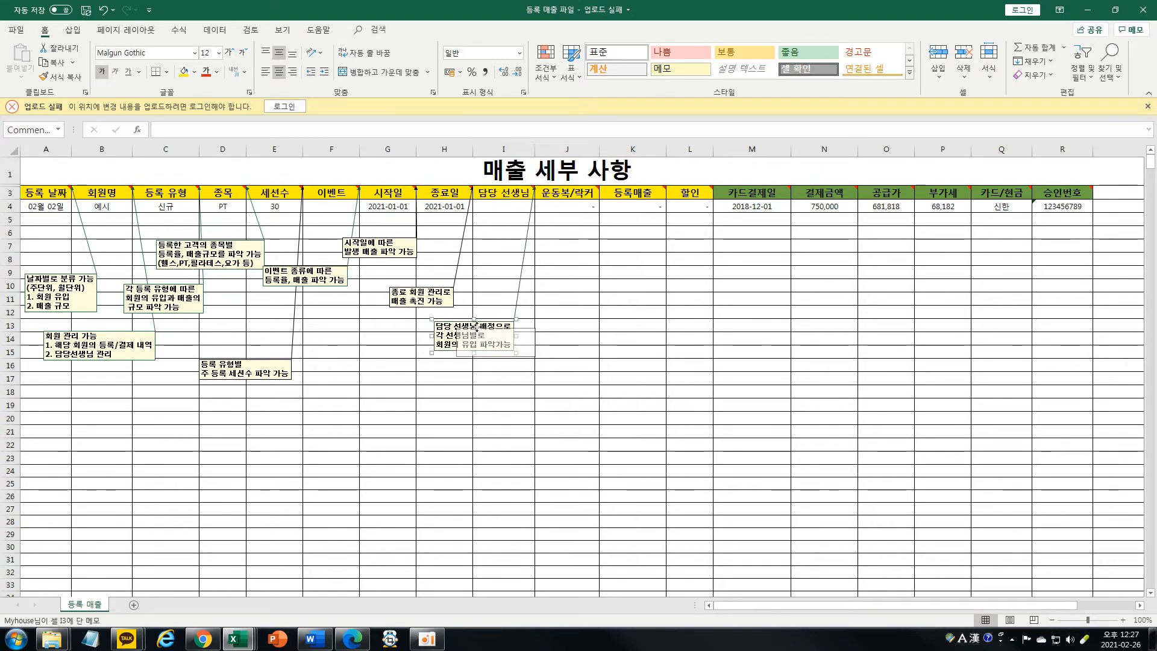
{"action": "left_click_drag", "start_coordinate": [457, 314], "coordinate": [460, 313]}
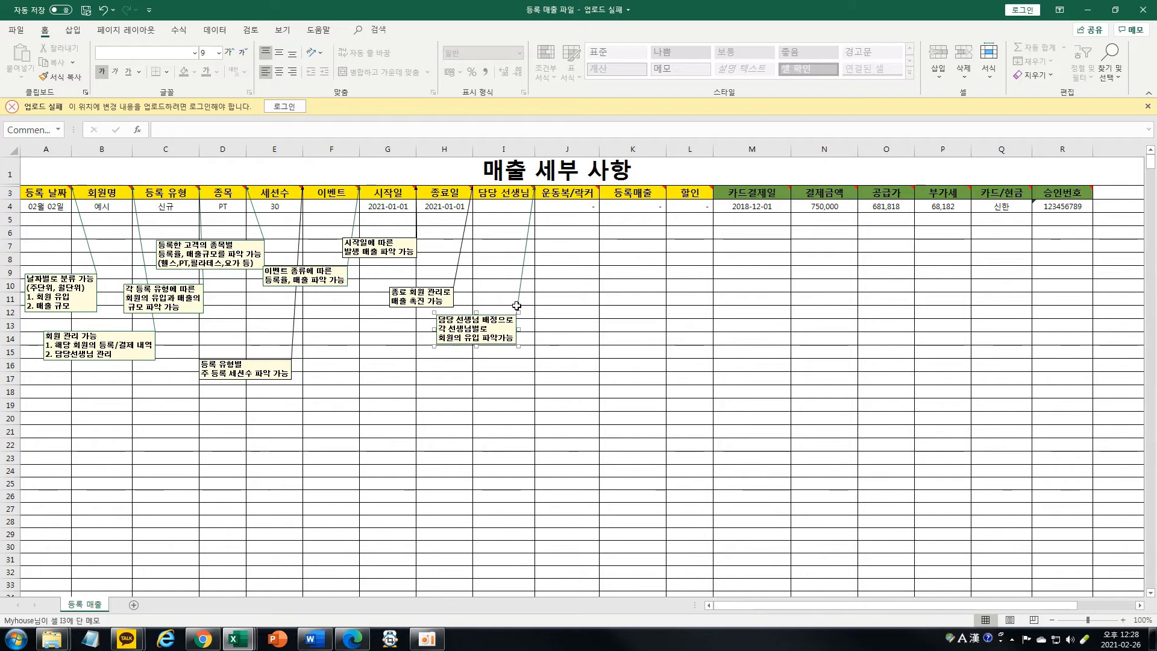
Review the blank 등록 유형 cells and the 담당 선생님 cells I4 to I12 against the note on member inflow per teacher
{"action": "left_click", "coordinate": [152, 219]}
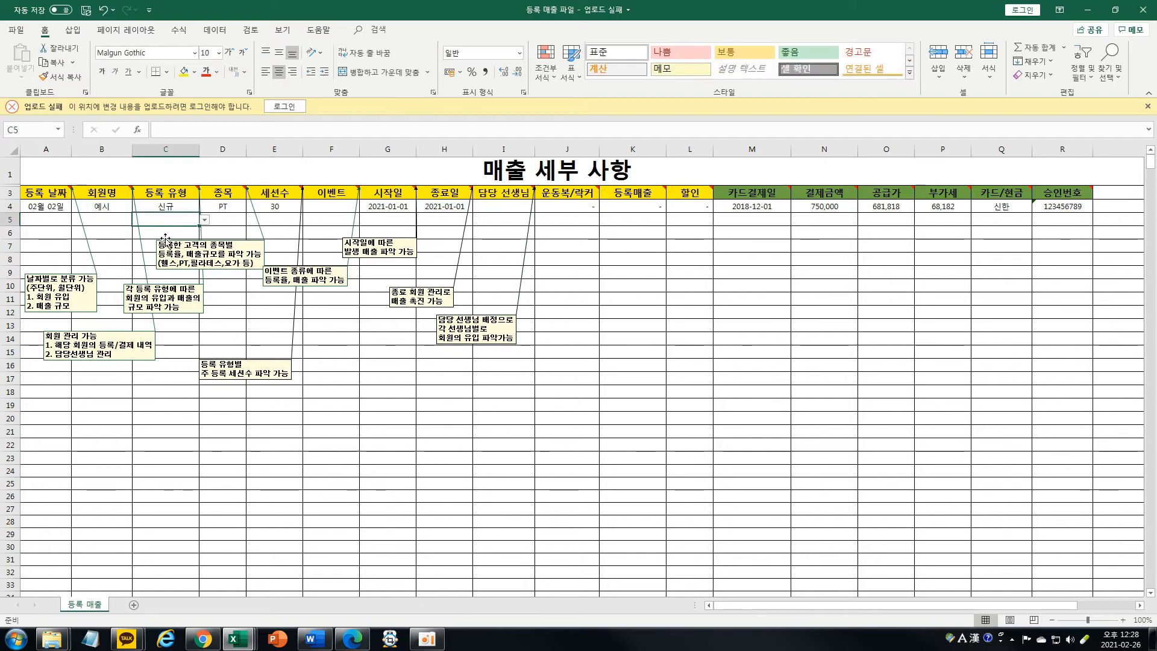
{"action": "left_click", "coordinate": [170, 233]}
{"action": "left_click", "coordinate": [143, 250]}
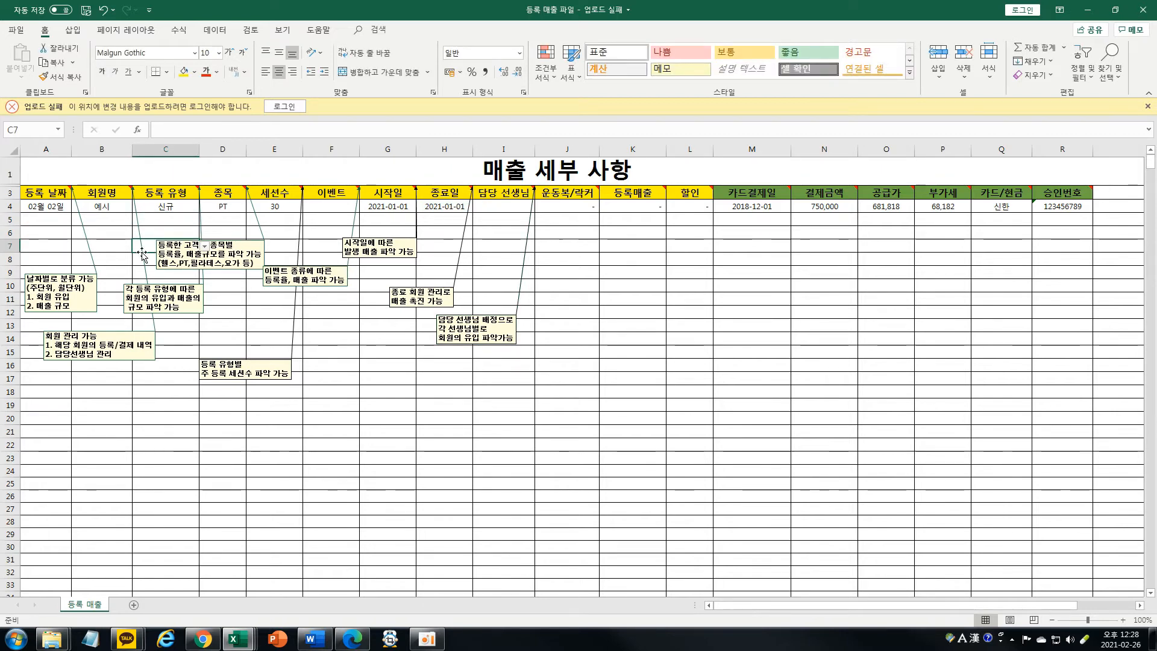
{"action": "left_click", "coordinate": [142, 272]}
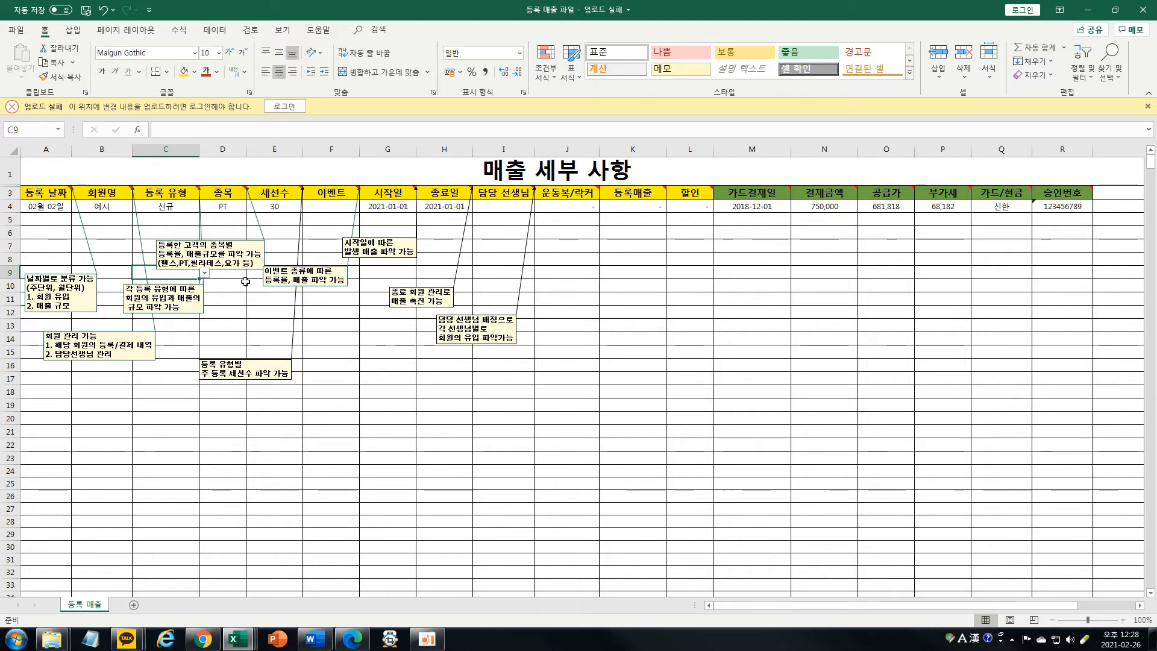
{"action": "left_click", "coordinate": [506, 363]}
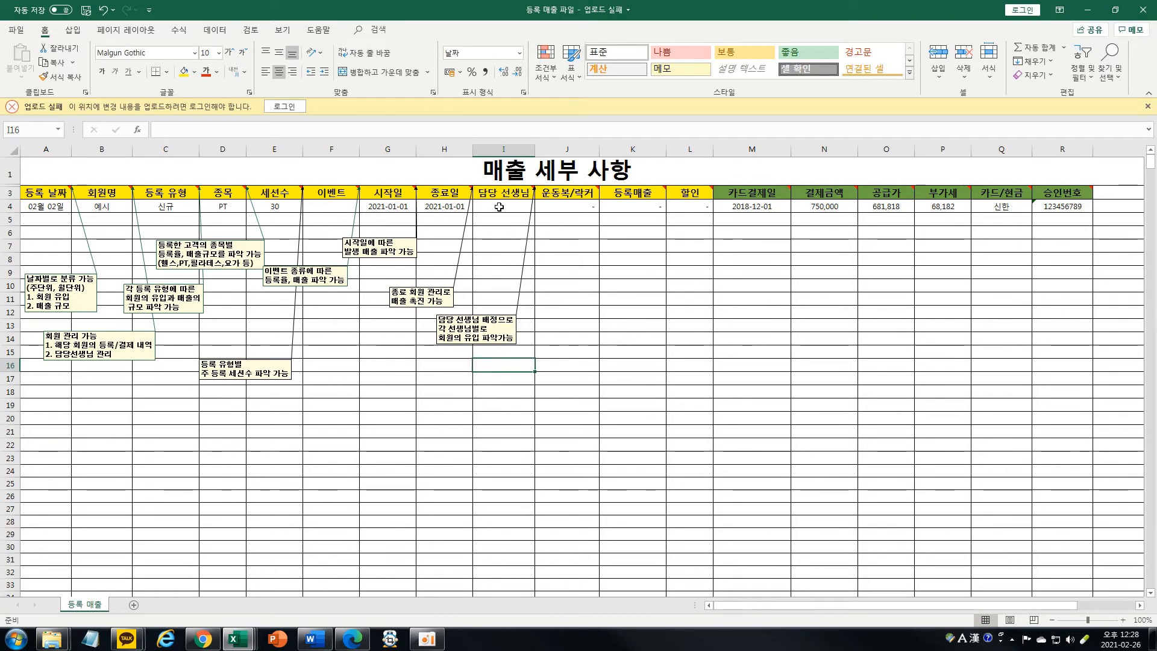
{"action": "left_click_drag", "start_coordinate": [499, 207], "coordinate": [493, 305]}
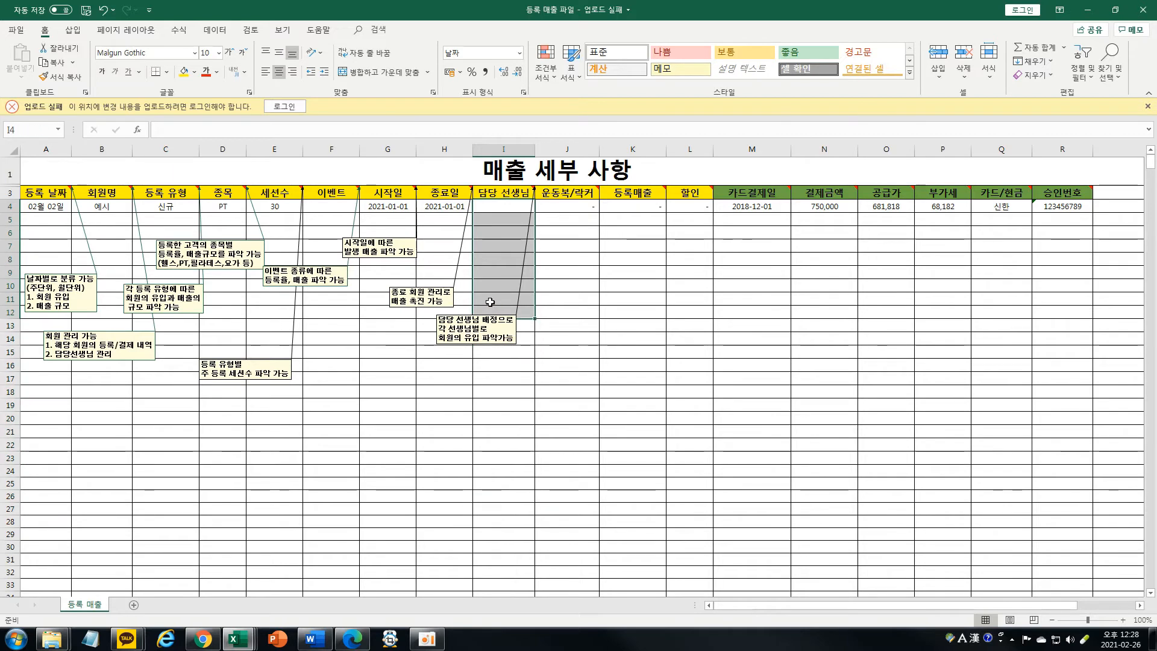
{"action": "left_click", "coordinate": [491, 256]}
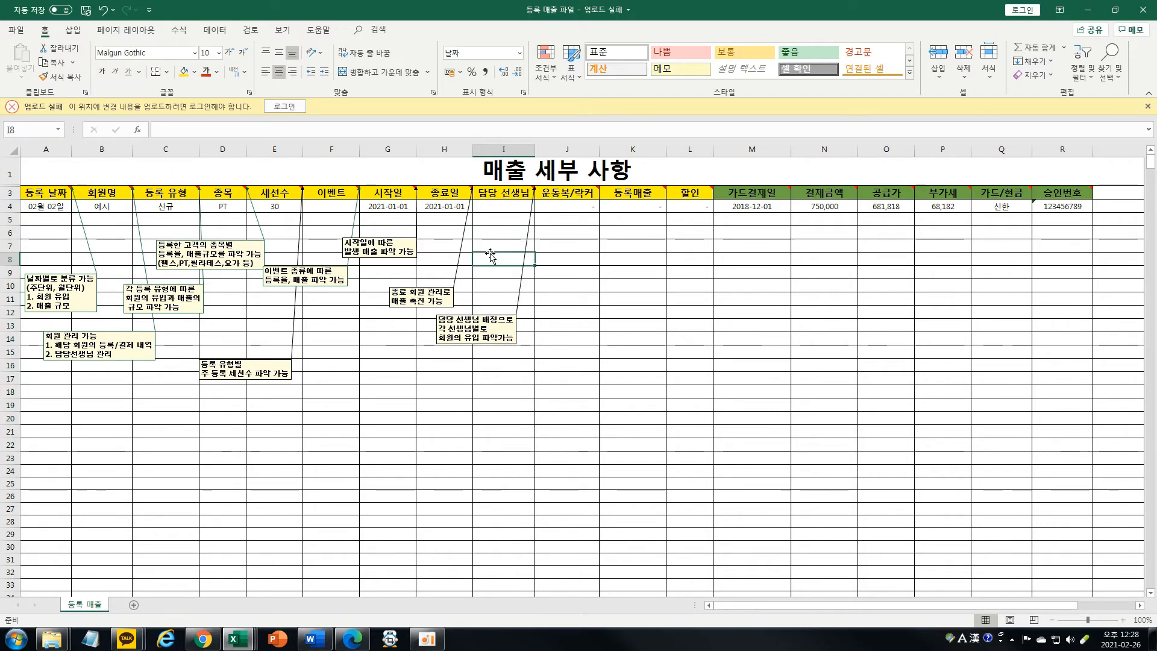
Keep the note on the 운동복/락커 header cell J3 permanently displayed and review it with the blank cells J5 to J7
{"action": "right_click", "coordinate": [568, 193]}
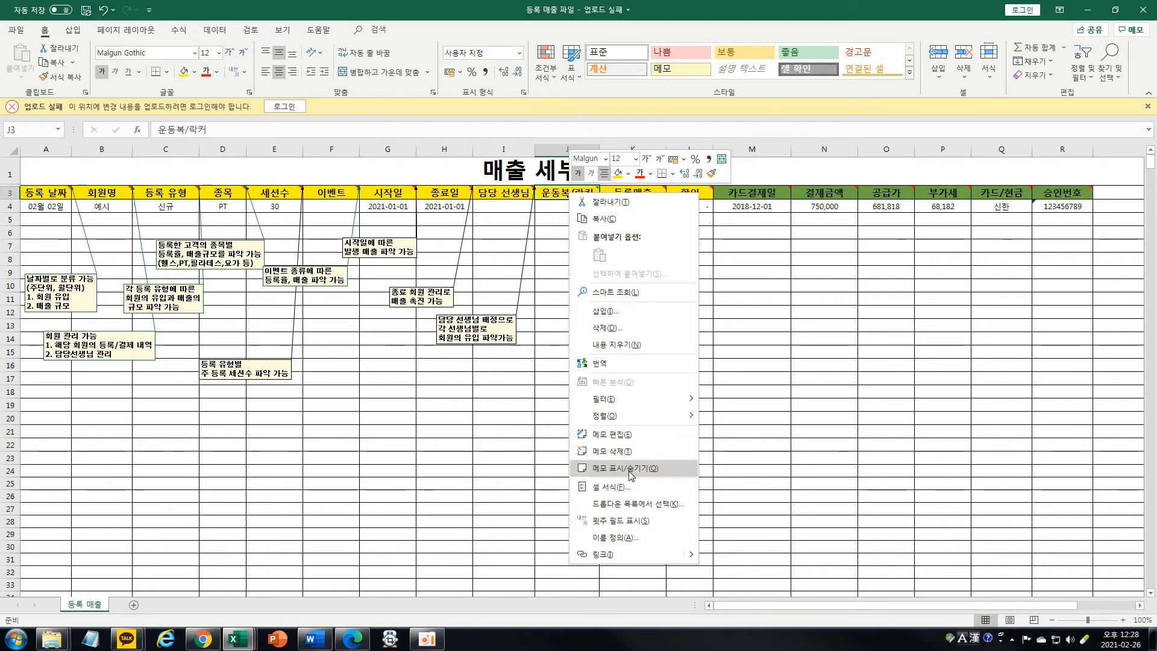
{"action": "left_click", "coordinate": [629, 473]}
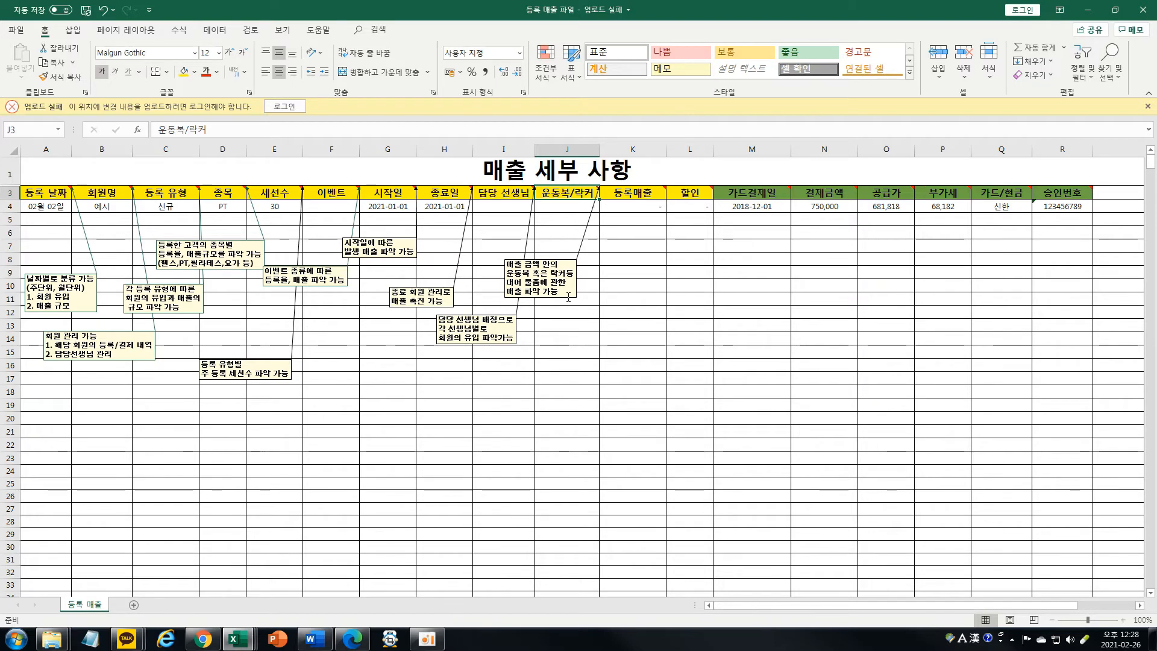
{"action": "left_click", "coordinate": [566, 293]}
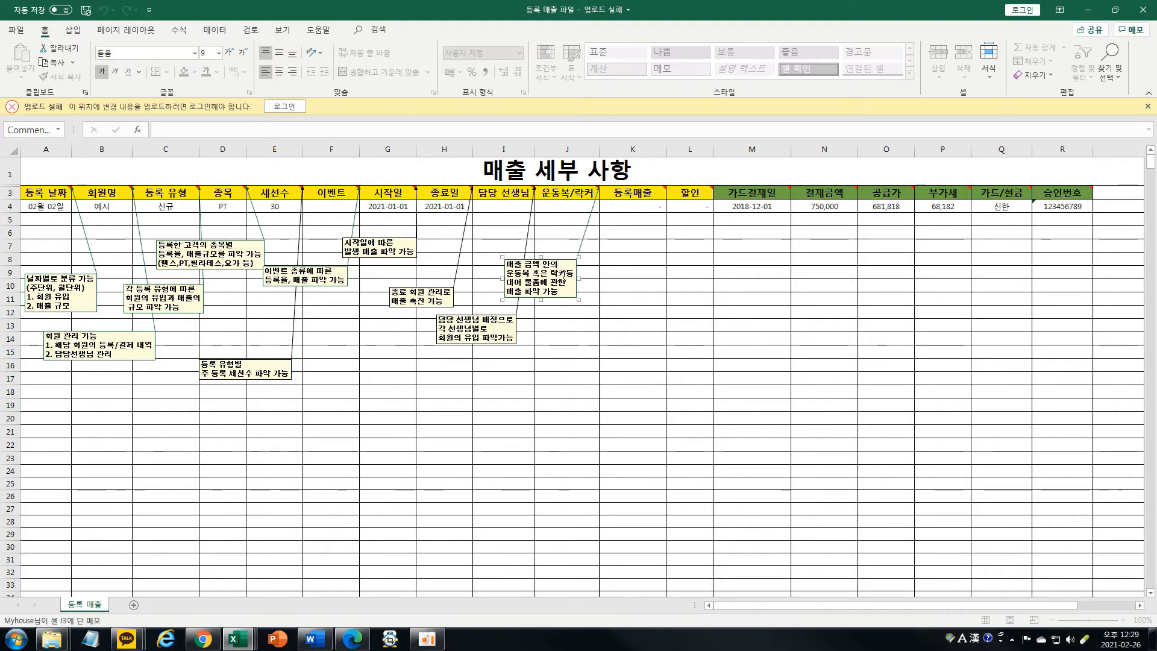
{"action": "left_click_drag", "start_coordinate": [562, 272], "coordinate": [567, 282]}
{"action": "left_click", "coordinate": [554, 246]}
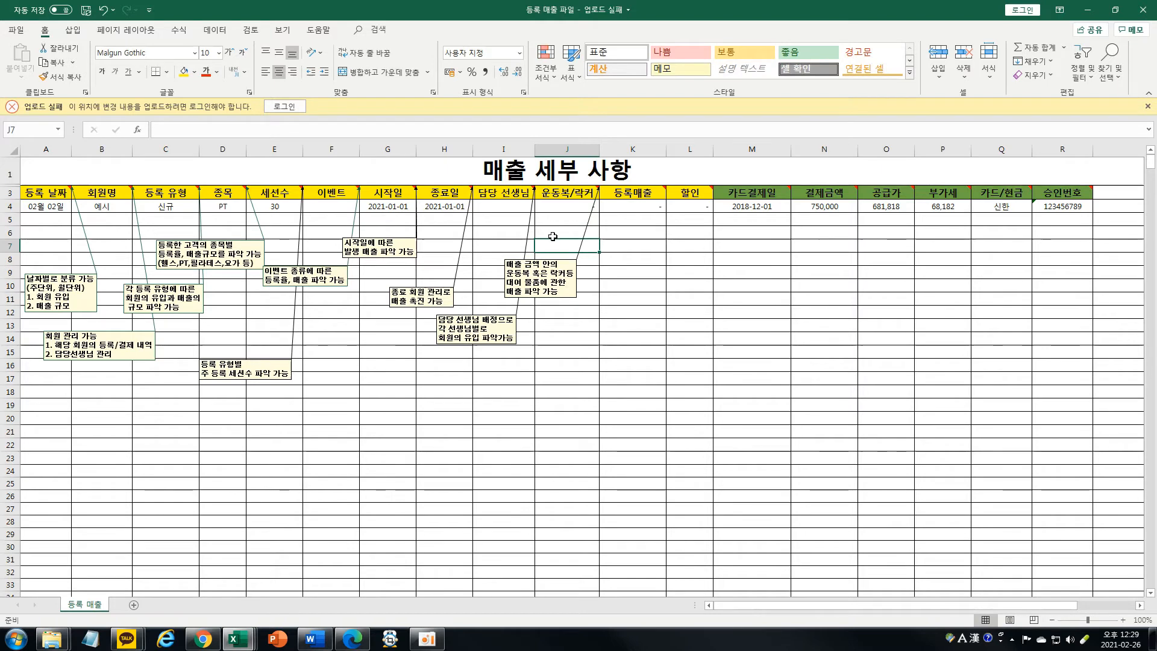
{"action": "left_click_drag", "start_coordinate": [553, 219], "coordinate": [558, 248]}
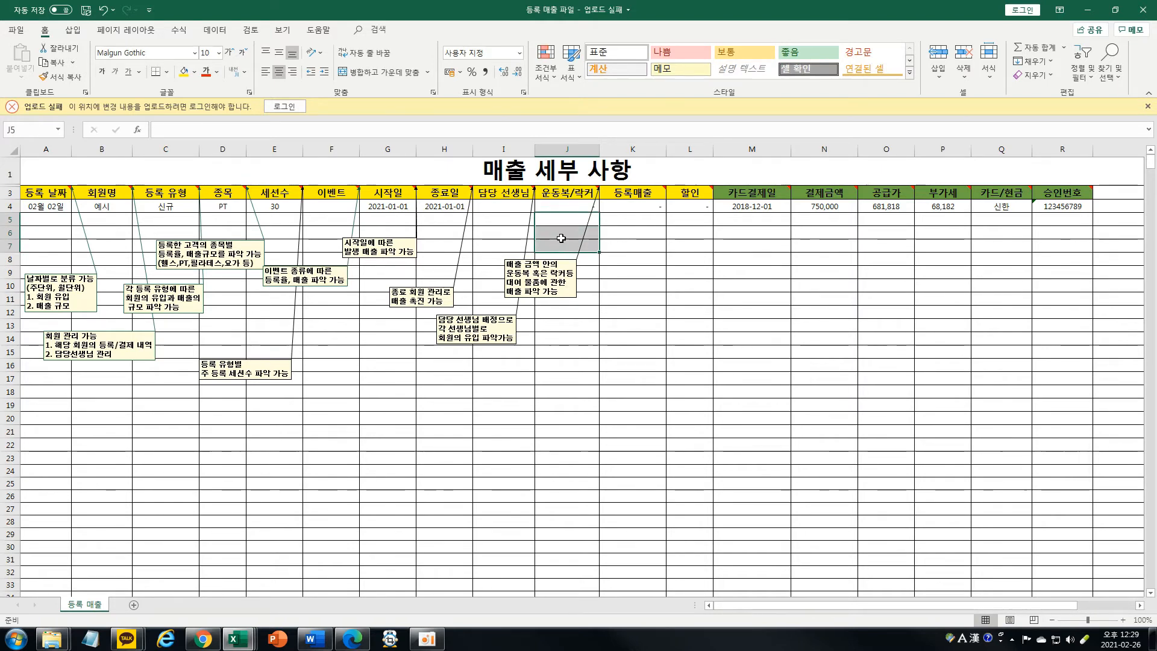
{"action": "left_click", "coordinate": [561, 238]}
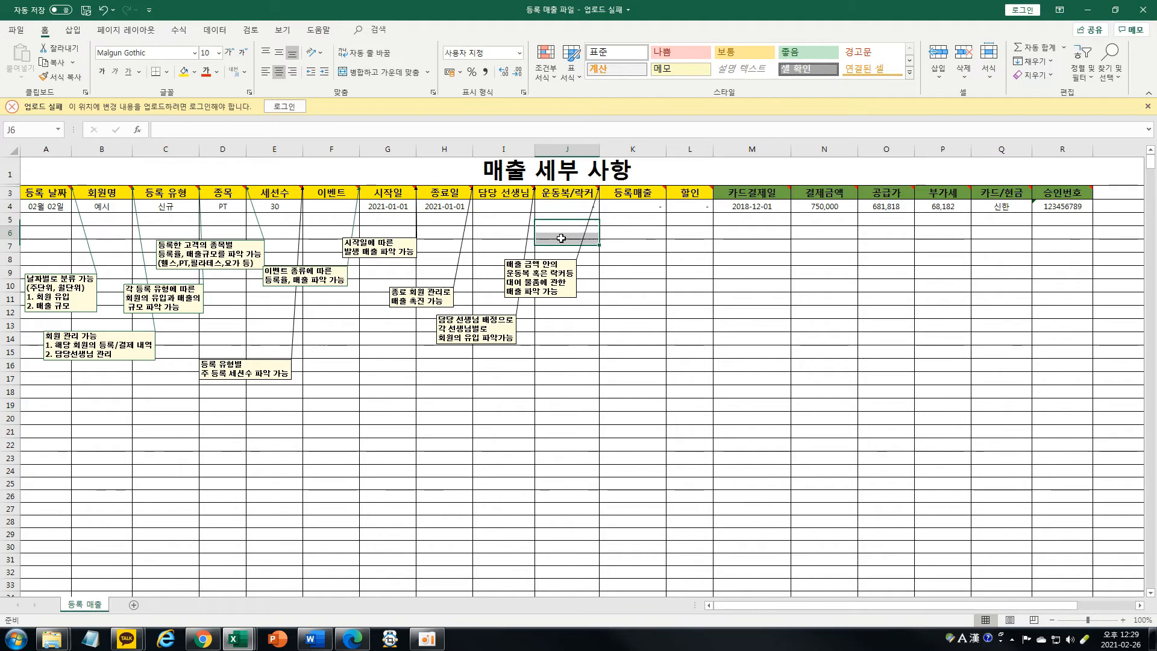
{"action": "left_click", "coordinate": [689, 229]}
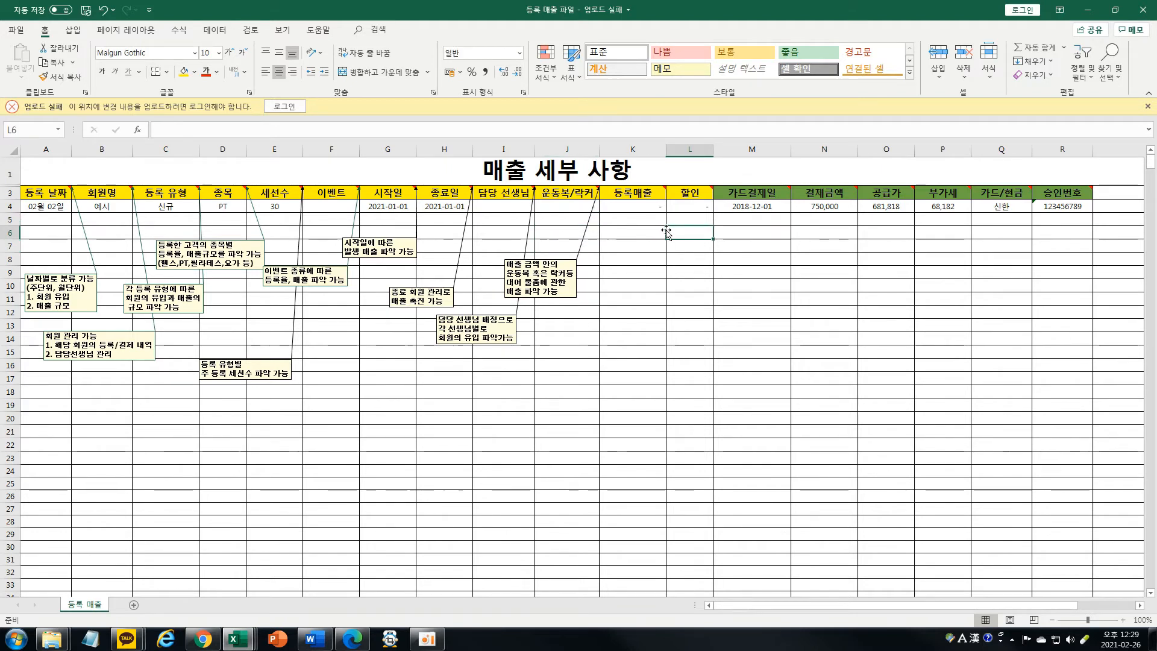
{"action": "mouse_move", "coordinate": [315, 639]}
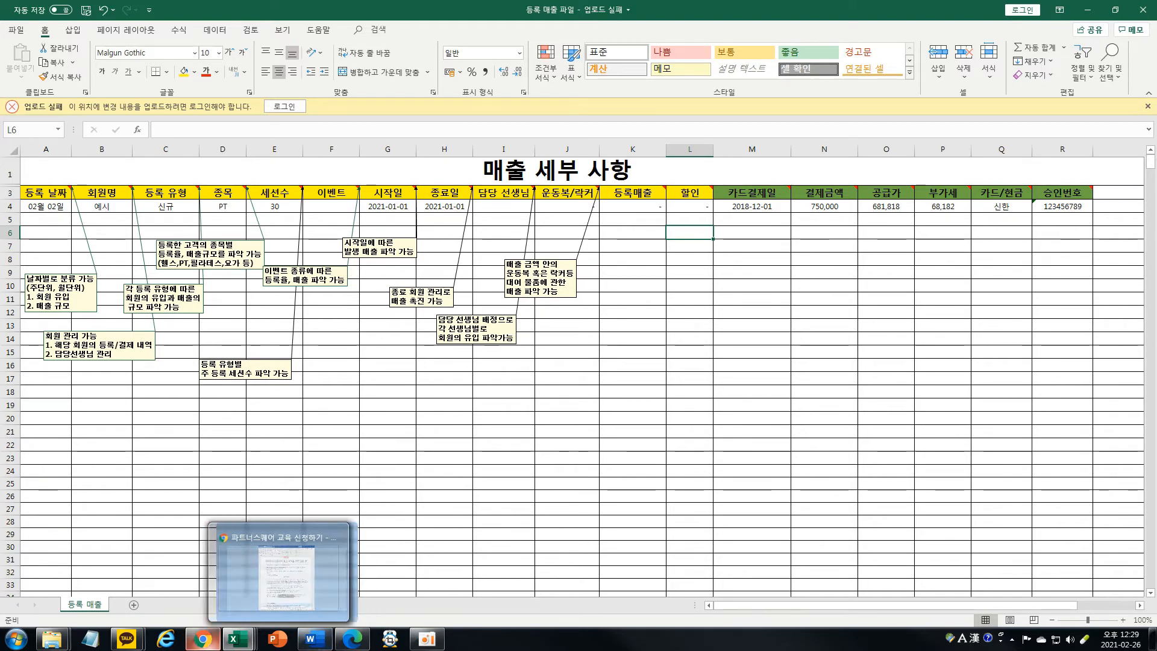
Examine the 운동복/락커 note on sales from rented items alongside the blank cells J12 to J14
{"action": "left_click", "coordinate": [601, 338]}
{"action": "left_click", "coordinate": [596, 324]}
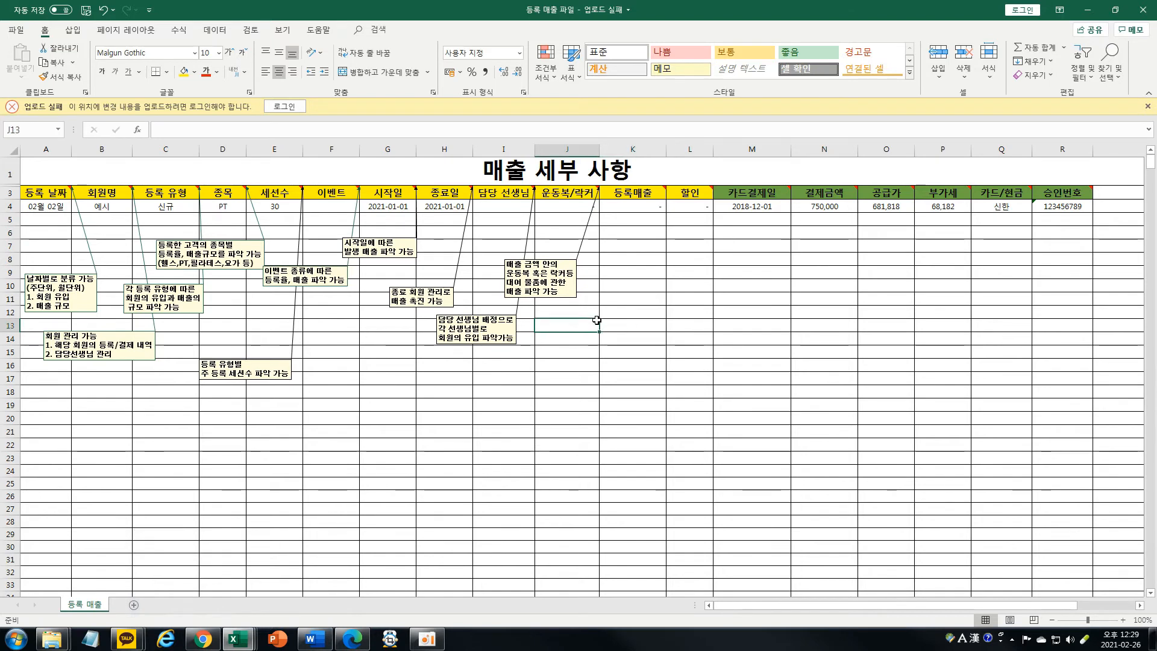
{"action": "left_click", "coordinate": [592, 312]}
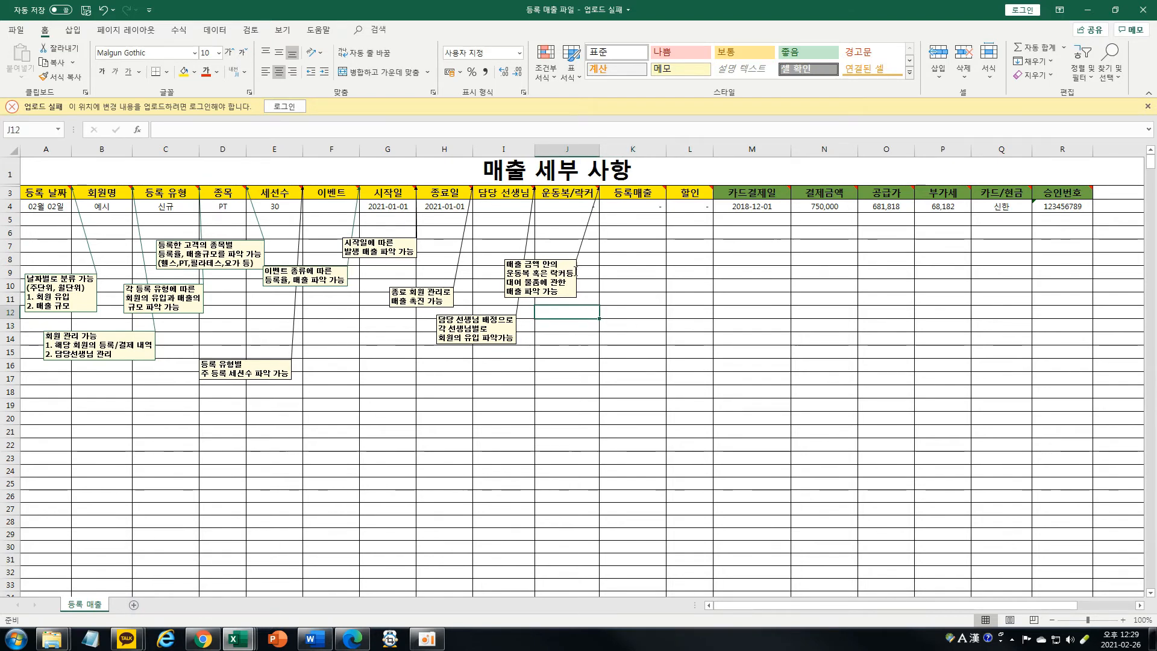
{"action": "left_click", "coordinate": [576, 288]}
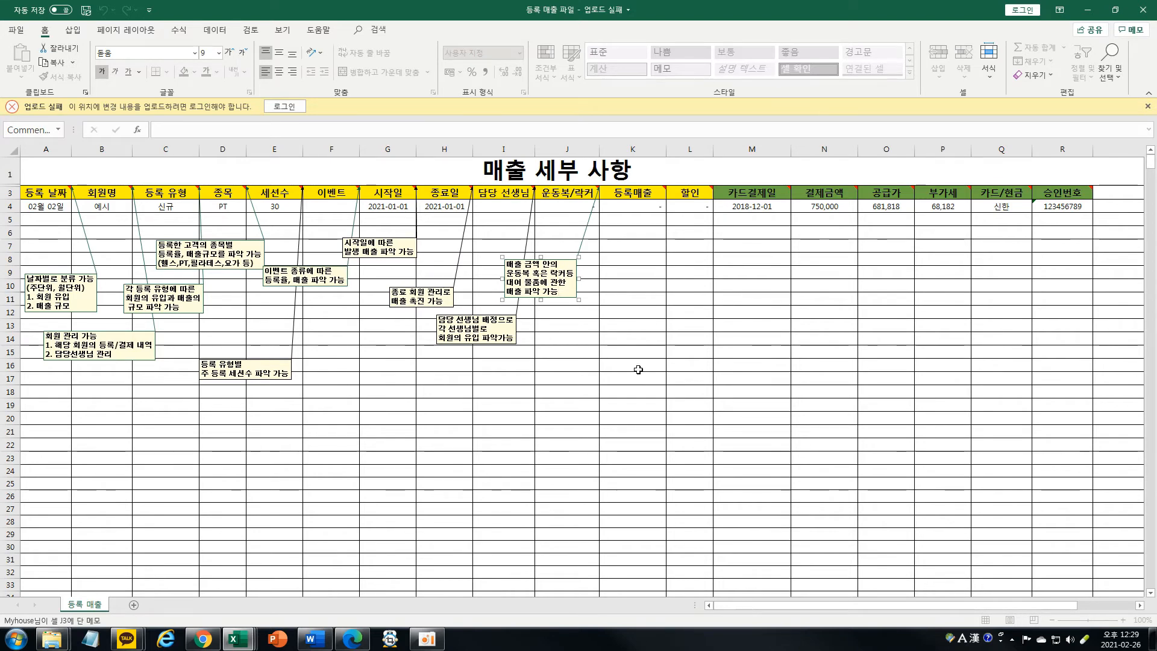
{"action": "left_click", "coordinate": [570, 322]}
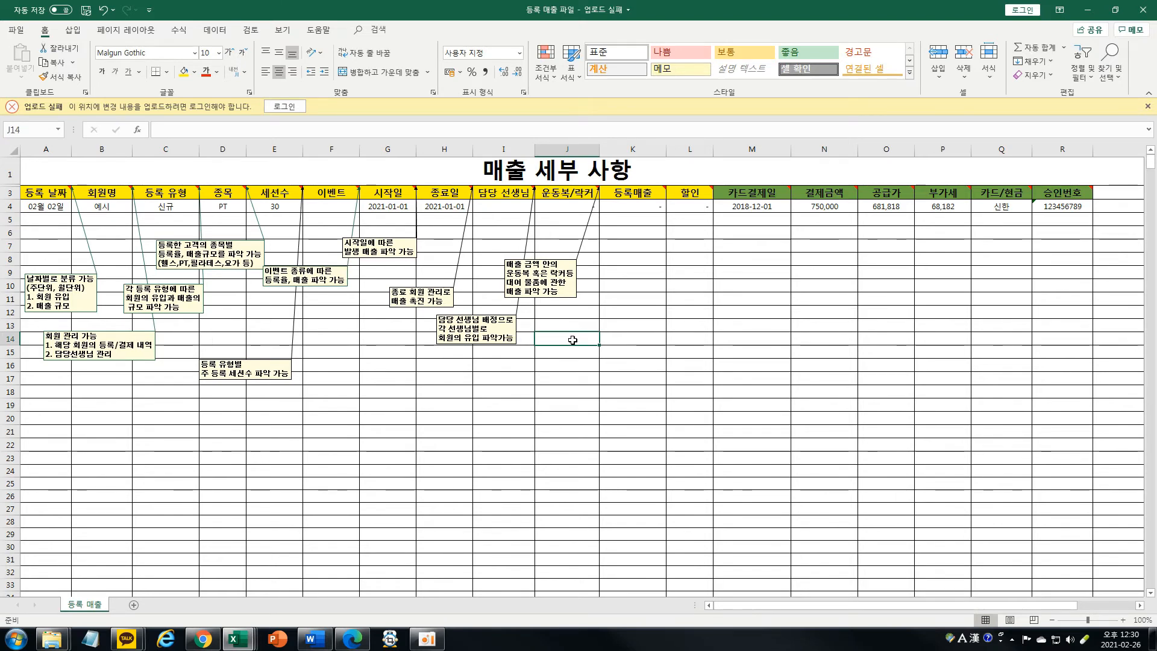
{"action": "left_click", "coordinate": [573, 341]}
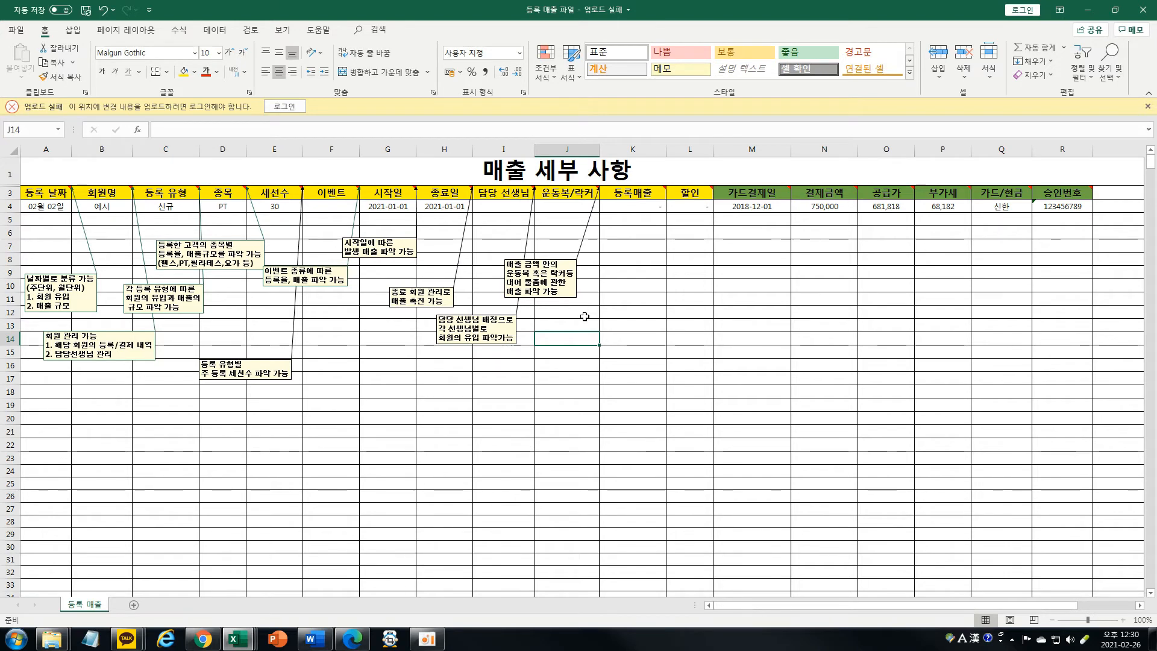
{"action": "left_click", "coordinate": [584, 314]}
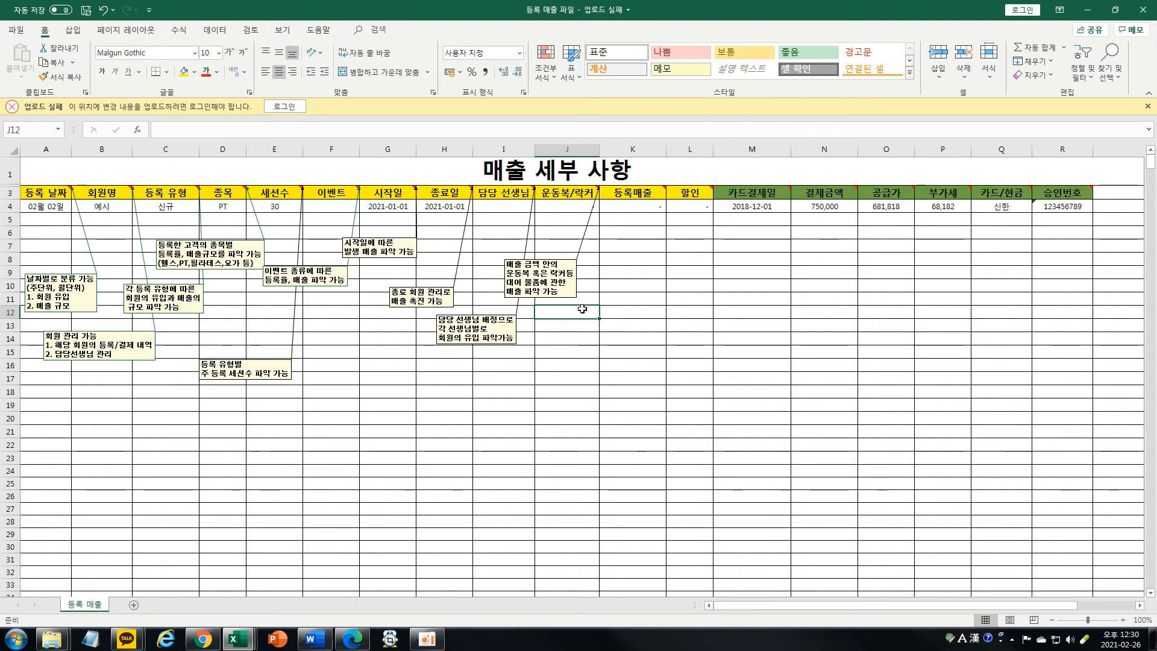
Review the blank 운동복/락커 entry cells from J5 down to J22
{"action": "left_click", "coordinate": [582, 300]}
{"action": "left_click_drag", "start_coordinate": [580, 211], "coordinate": [589, 496]}
{"action": "left_click_drag", "start_coordinate": [589, 419], "coordinate": [589, 411]}
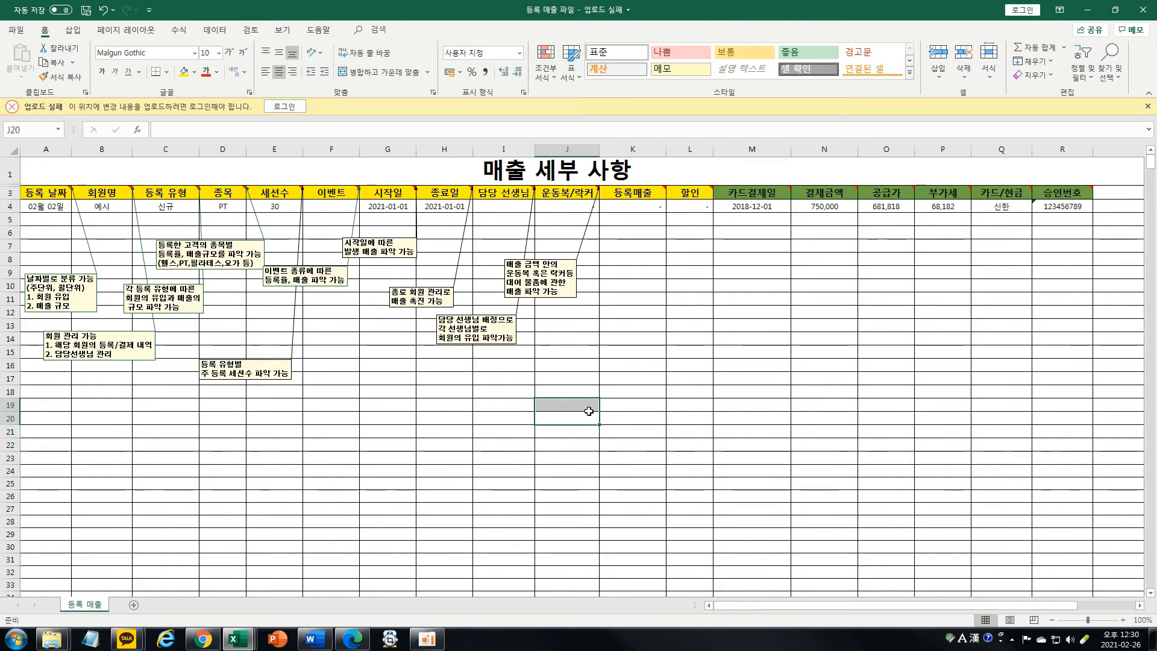
{"action": "left_click_drag", "start_coordinate": [582, 220], "coordinate": [587, 446]}
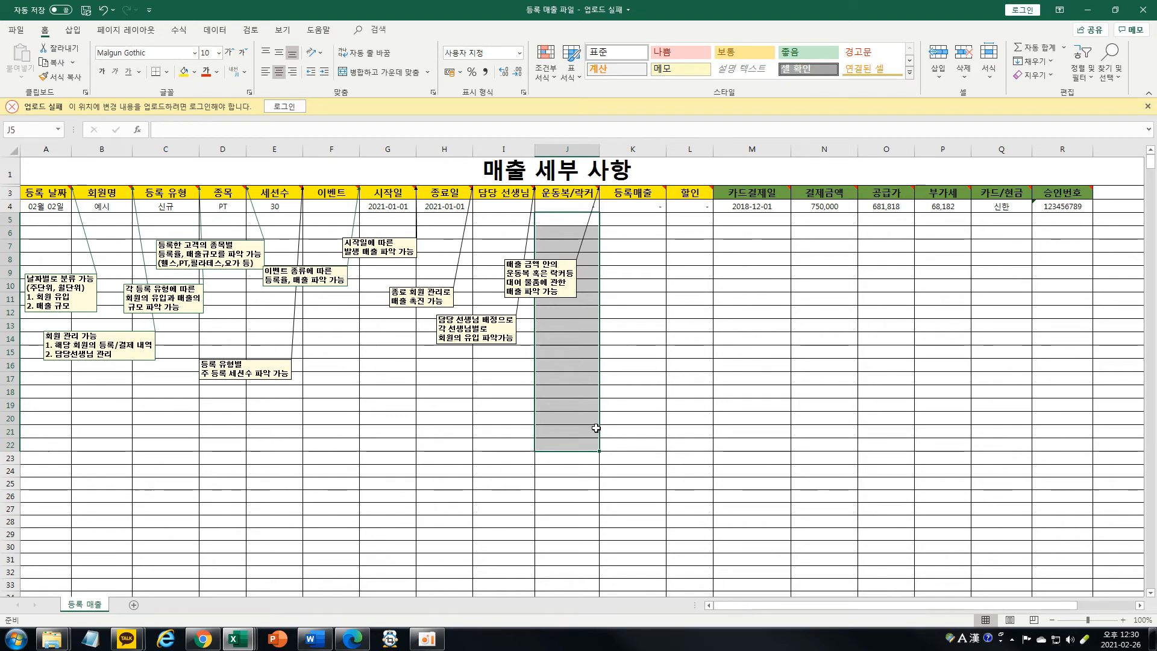
{"action": "left_click", "coordinate": [576, 313]}
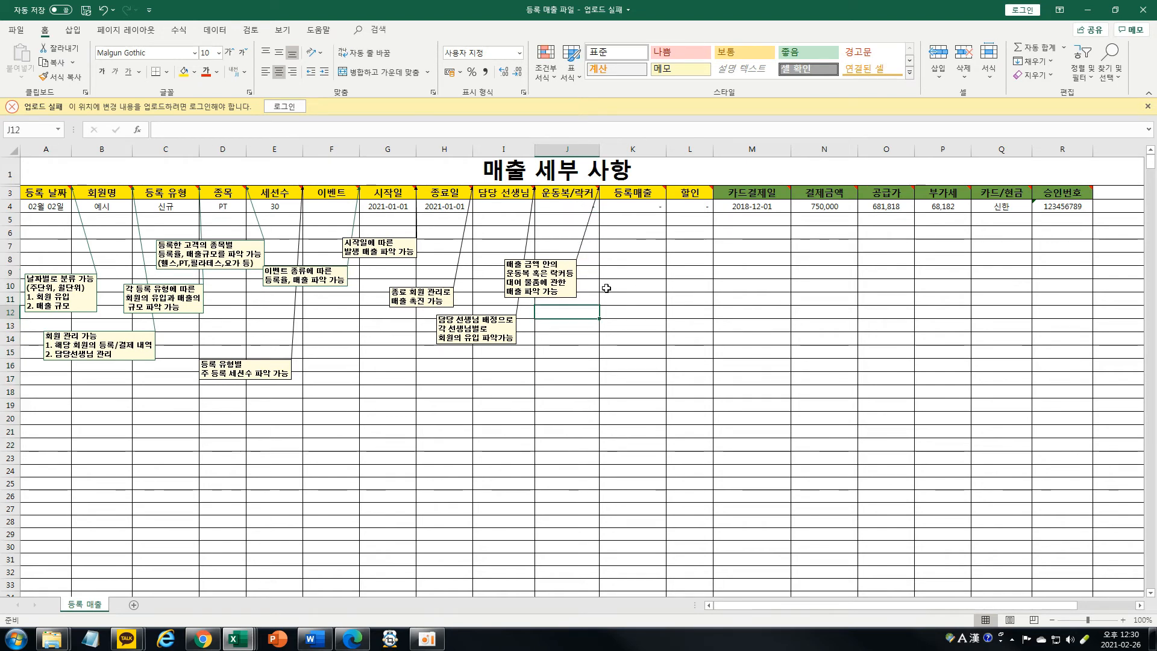
Keep the note on the 등록매출 header cell K3 permanently displayed and move it down to about row 13, below the 운동복/락커 note
{"action": "left_click", "coordinate": [612, 245]}
{"action": "right_click", "coordinate": [629, 196]}
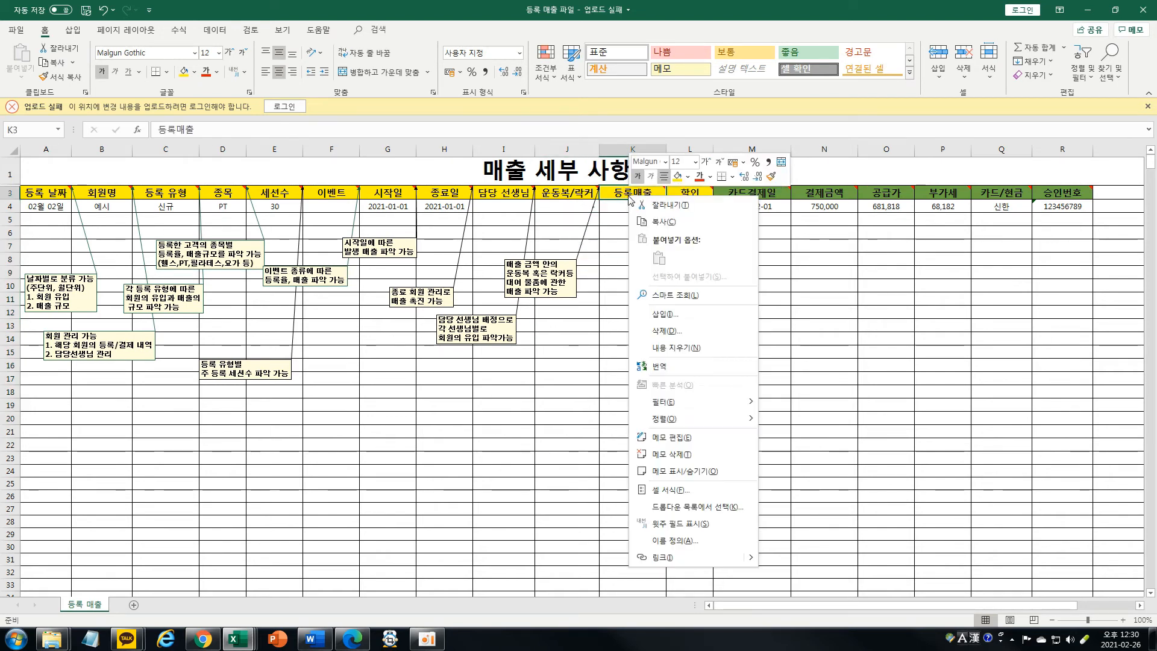
{"action": "left_click", "coordinate": [716, 474]}
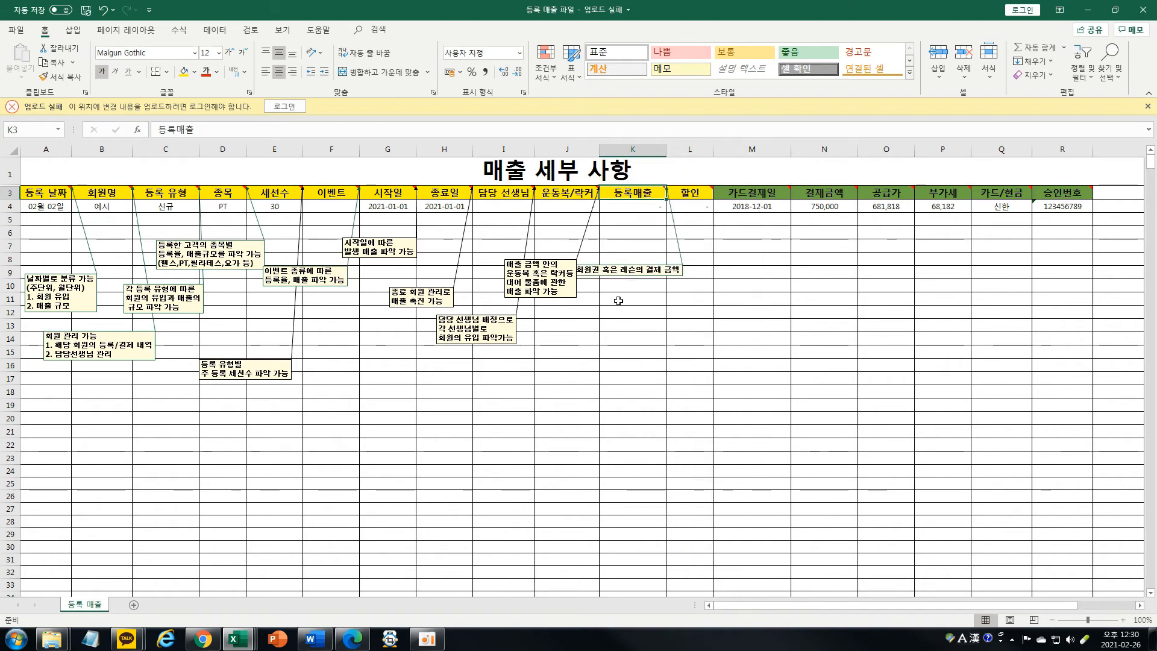
{"action": "left_click", "coordinate": [612, 273]}
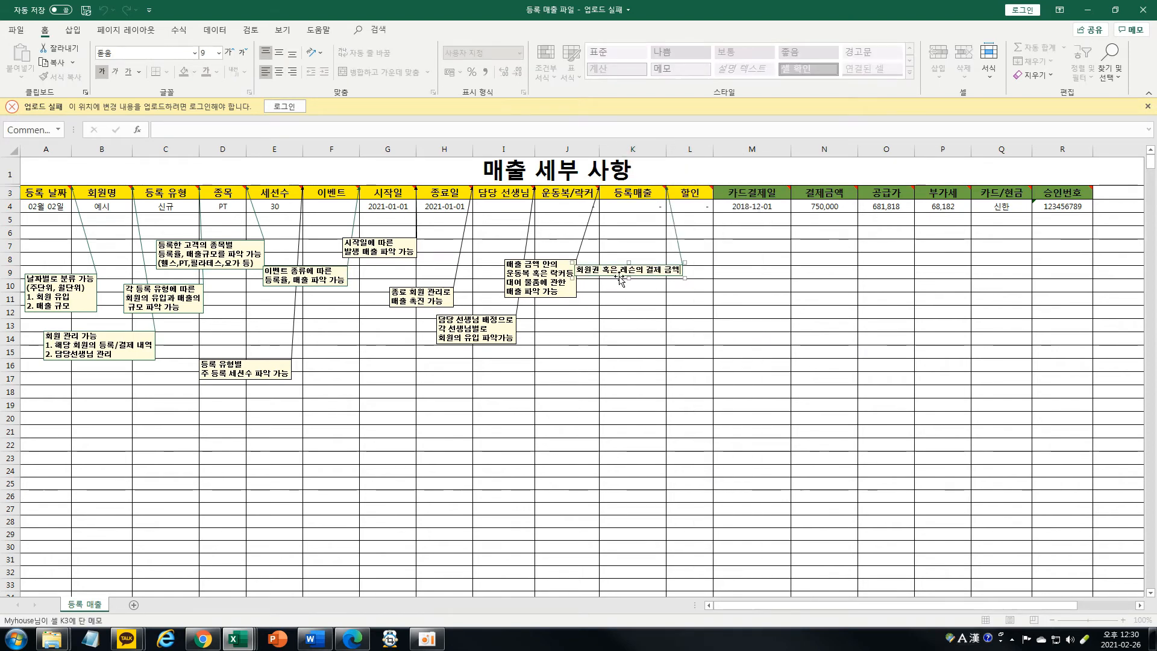
{"action": "left_click_drag", "start_coordinate": [620, 277], "coordinate": [595, 331]}
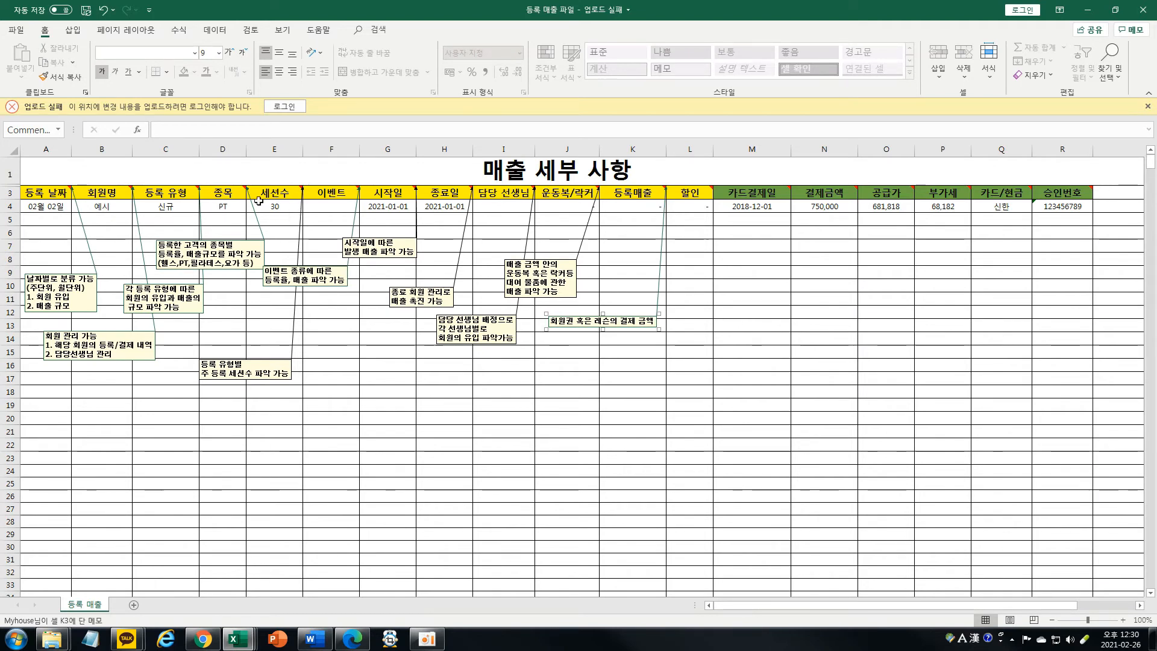
Review the 이벤트 header F3, the 세션수 entry E4 and the example cells F4 and K4 in relation to 등록매출
{"action": "left_click", "coordinate": [333, 200]}
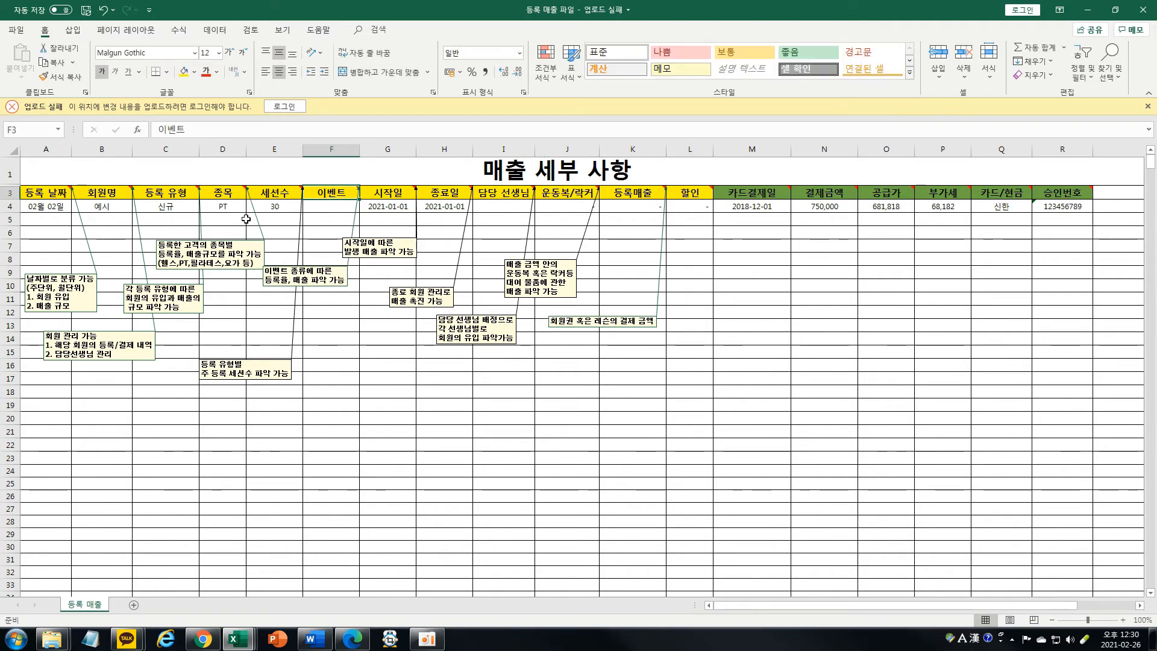
{"action": "left_click", "coordinate": [271, 212]}
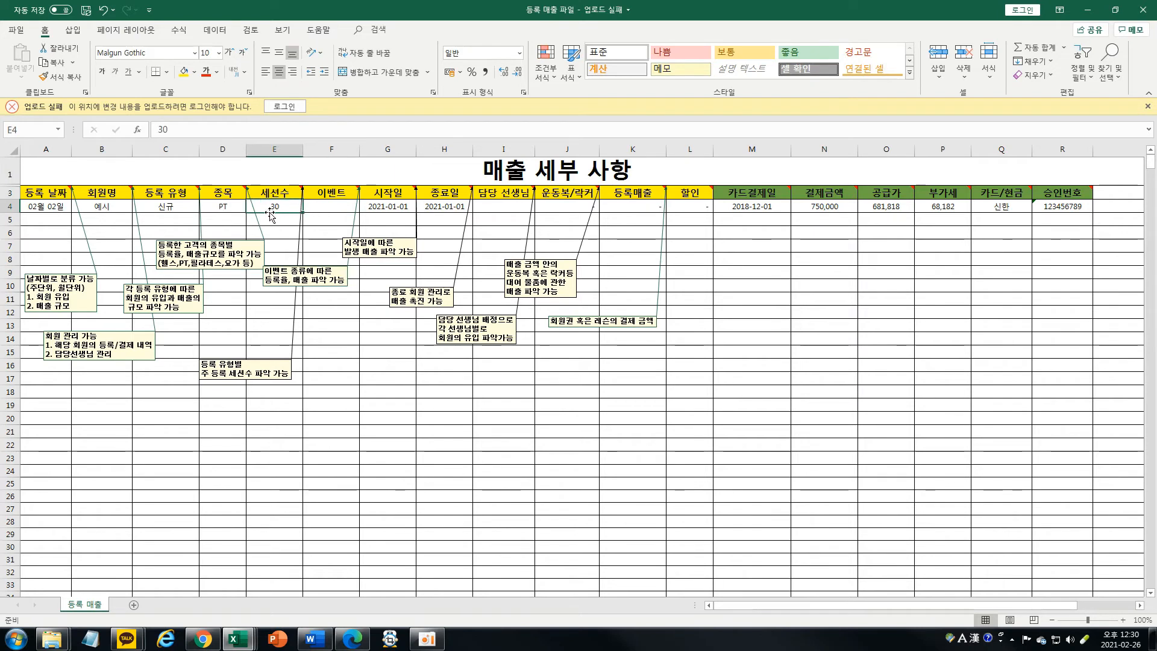
{"action": "left_click", "coordinate": [335, 207]}
{"action": "left_click", "coordinate": [603, 206]}
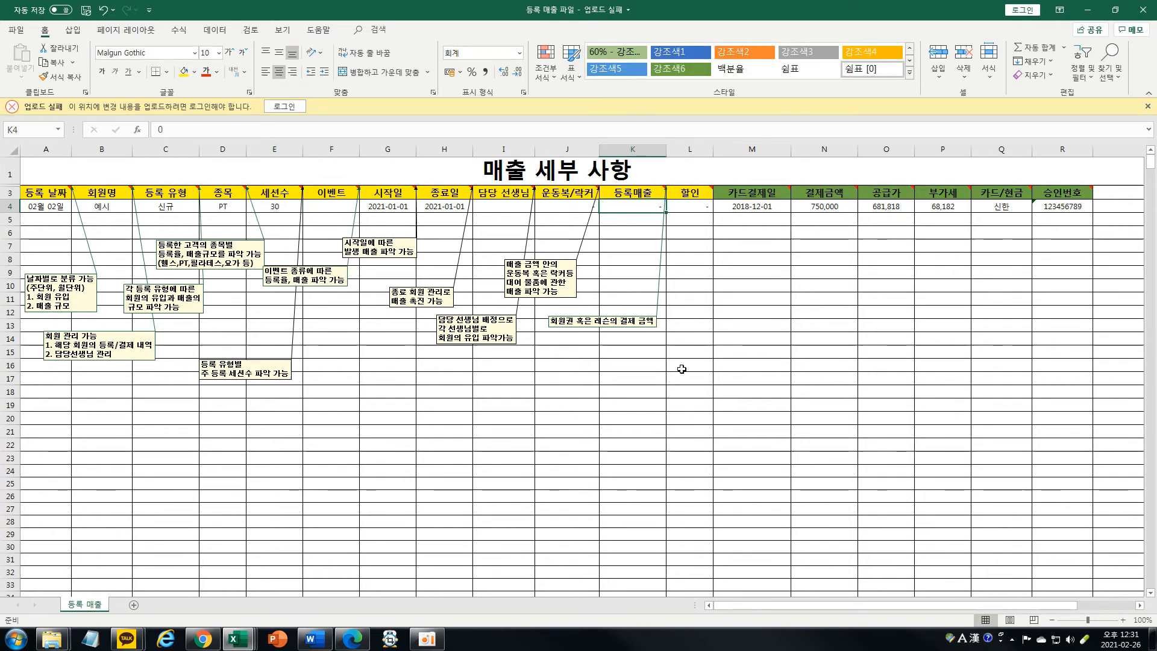
Enlarge the 등록매출 note upward and replace 결제 with 상품 in its text
{"action": "left_click", "coordinate": [570, 322]}
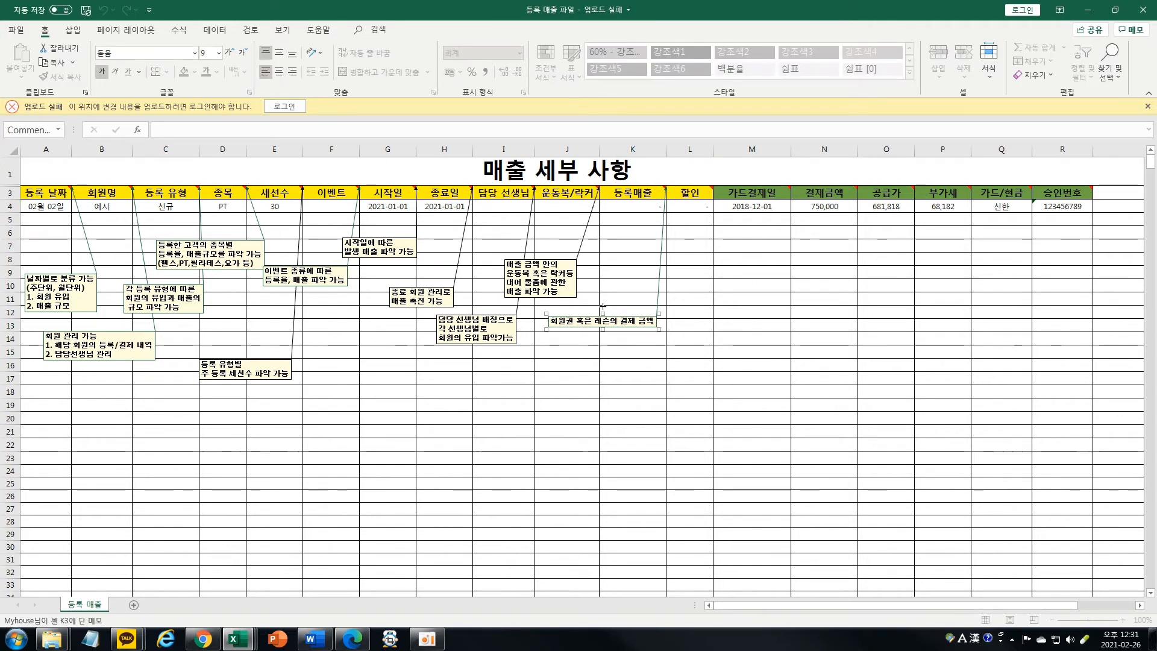
{"action": "left_click_drag", "start_coordinate": [602, 314], "coordinate": [602, 300]}
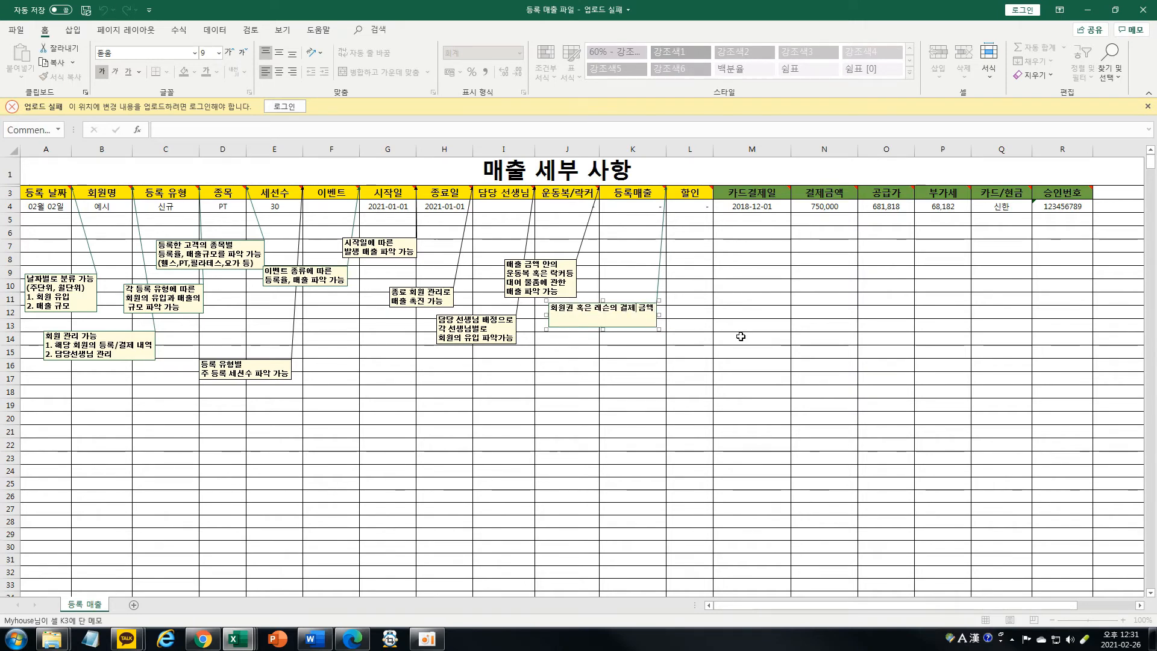
{"action": "key", "text": "BackSpace"}
{"action": "key", "text": "BackSpace"}
{"action": "key", "text": "BackSpace"}
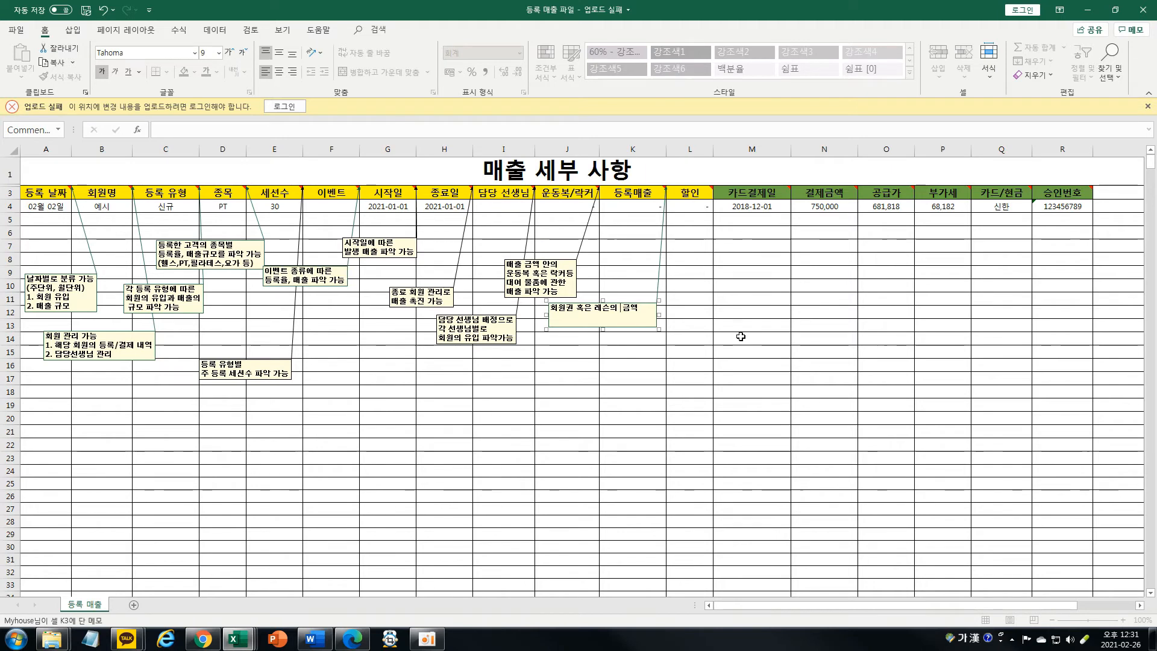
{"action": "type", "text": "상품"}
{"action": "left_click", "coordinate": [587, 341]}
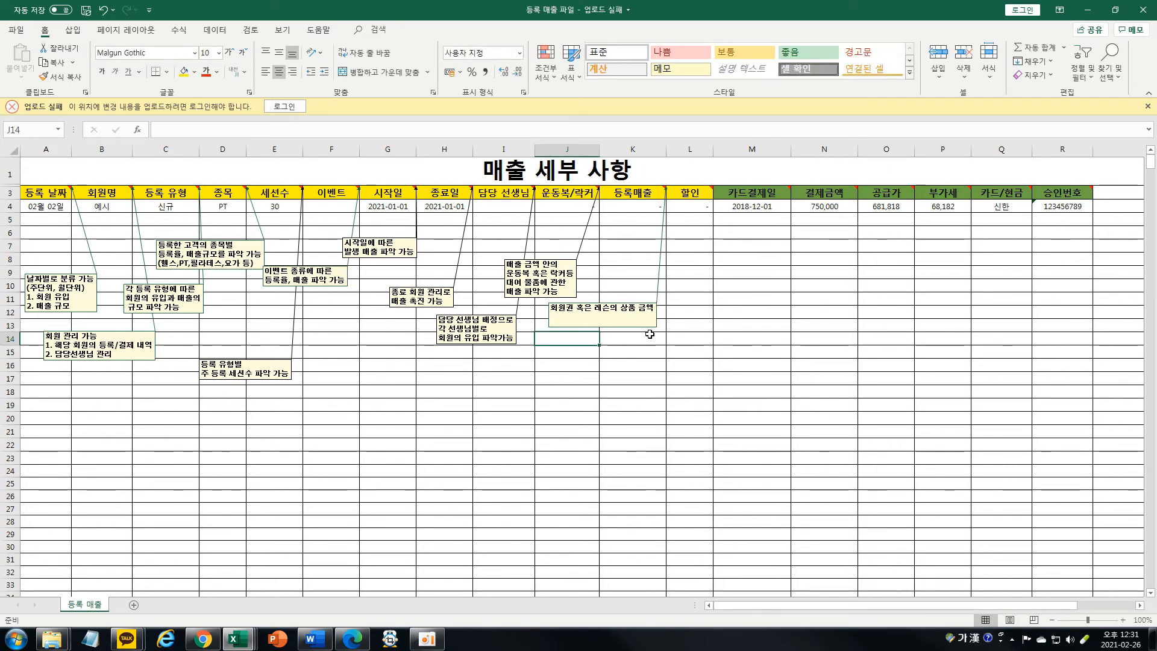
Keep the note on the 할인 header cell L3 permanently displayed and move it below the 등록매출 note, to about rows 15 to 18
{"action": "left_click", "coordinate": [690, 193]}
{"action": "right_click", "coordinate": [693, 193]}
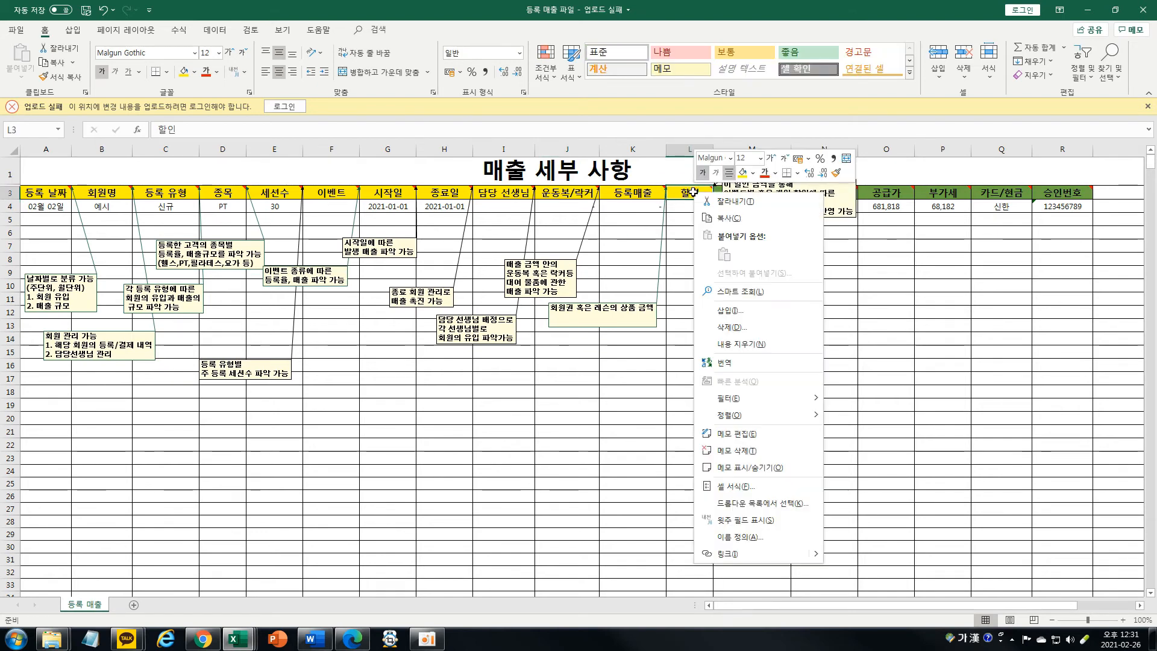
{"action": "left_click", "coordinate": [744, 467]}
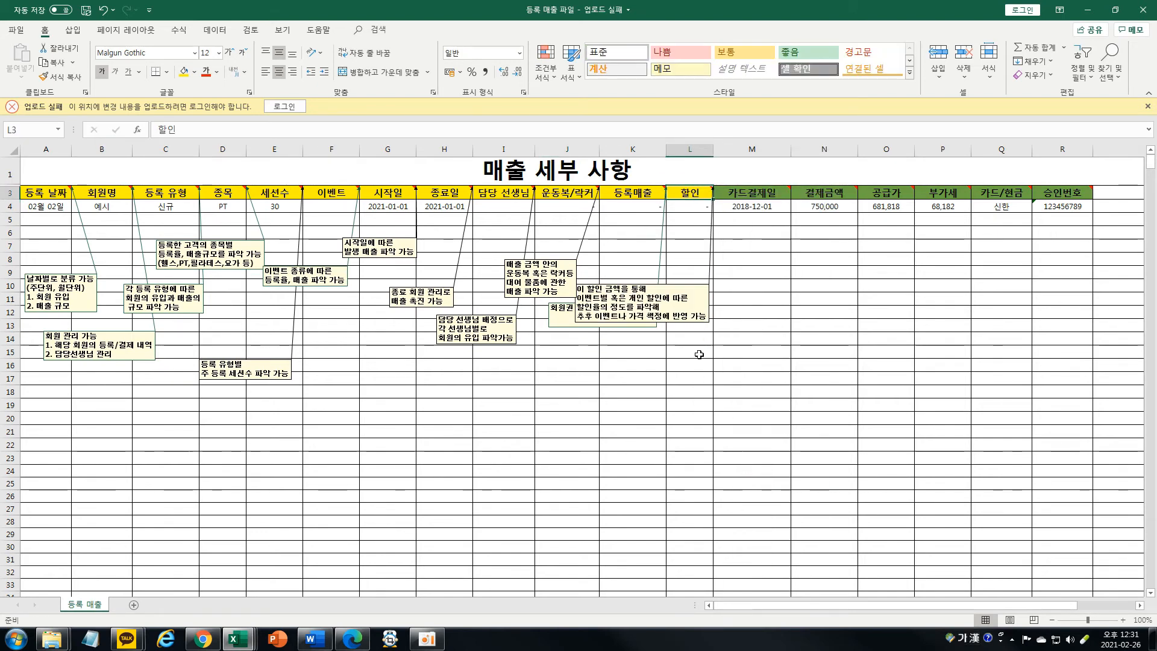
{"action": "left_click", "coordinate": [684, 323]}
{"action": "left_click_drag", "start_coordinate": [689, 327], "coordinate": [692, 266]}
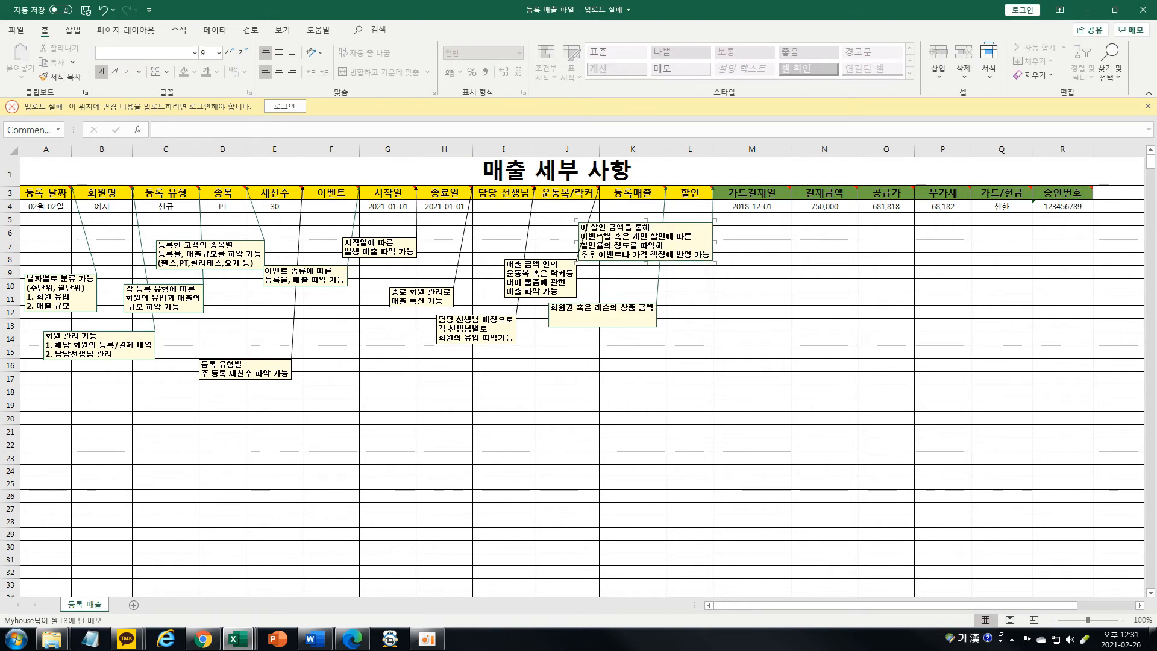
{"action": "left_click", "coordinate": [661, 228]}
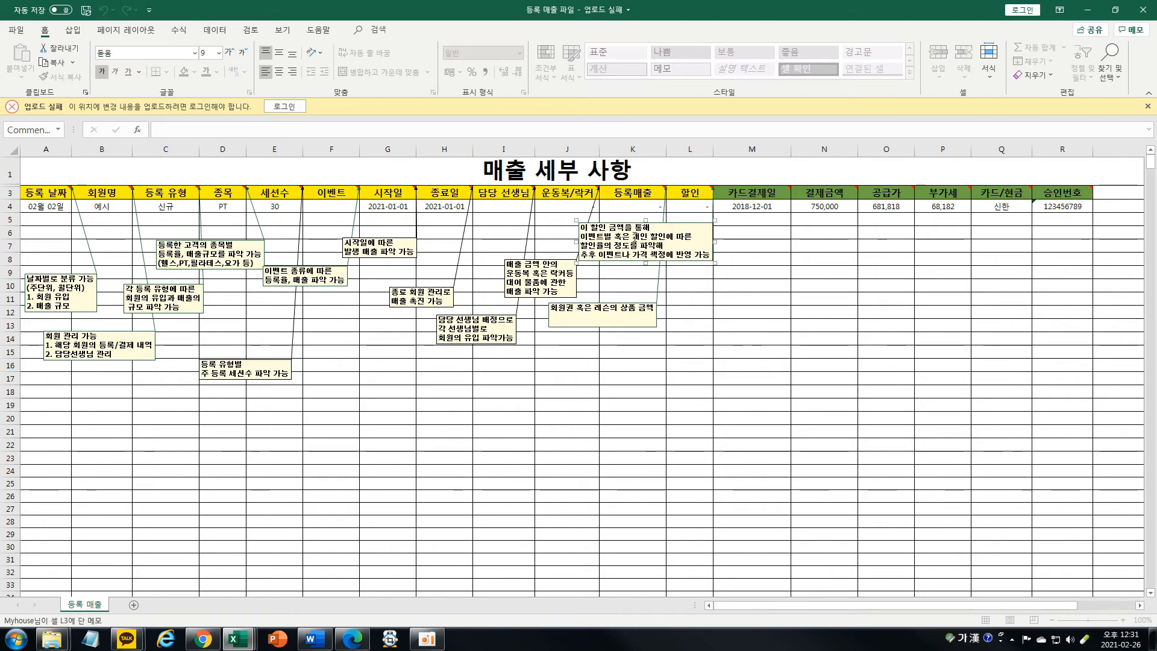
{"action": "left_click", "coordinate": [612, 245]}
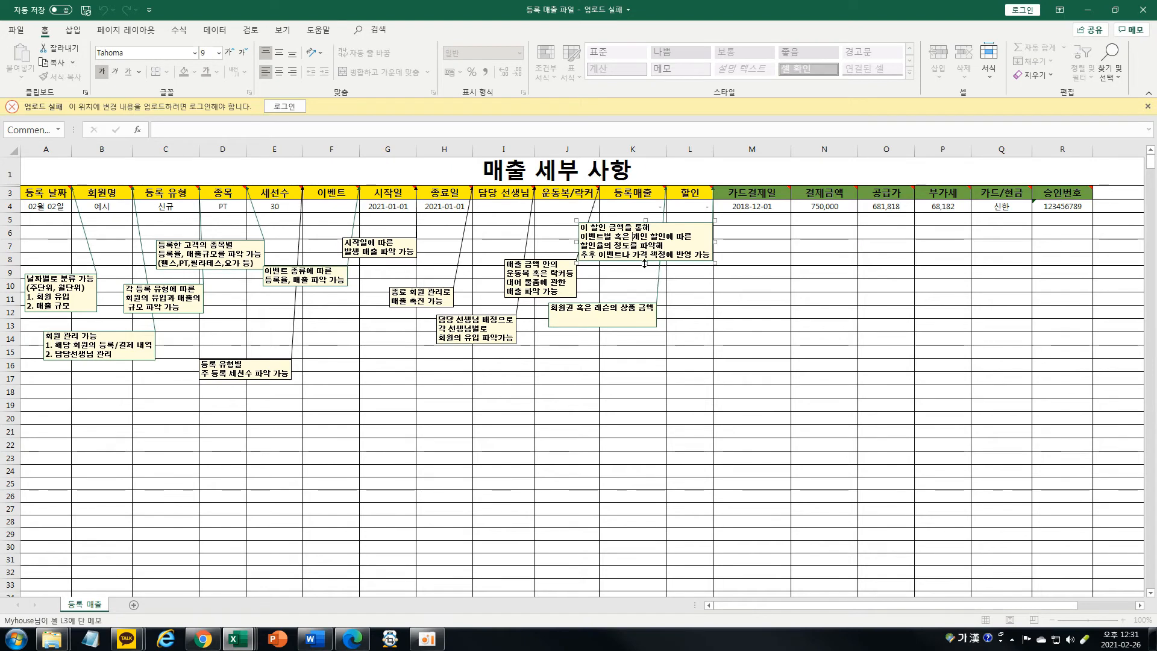
{"action": "left_click_drag", "start_coordinate": [635, 264], "coordinate": [620, 395]}
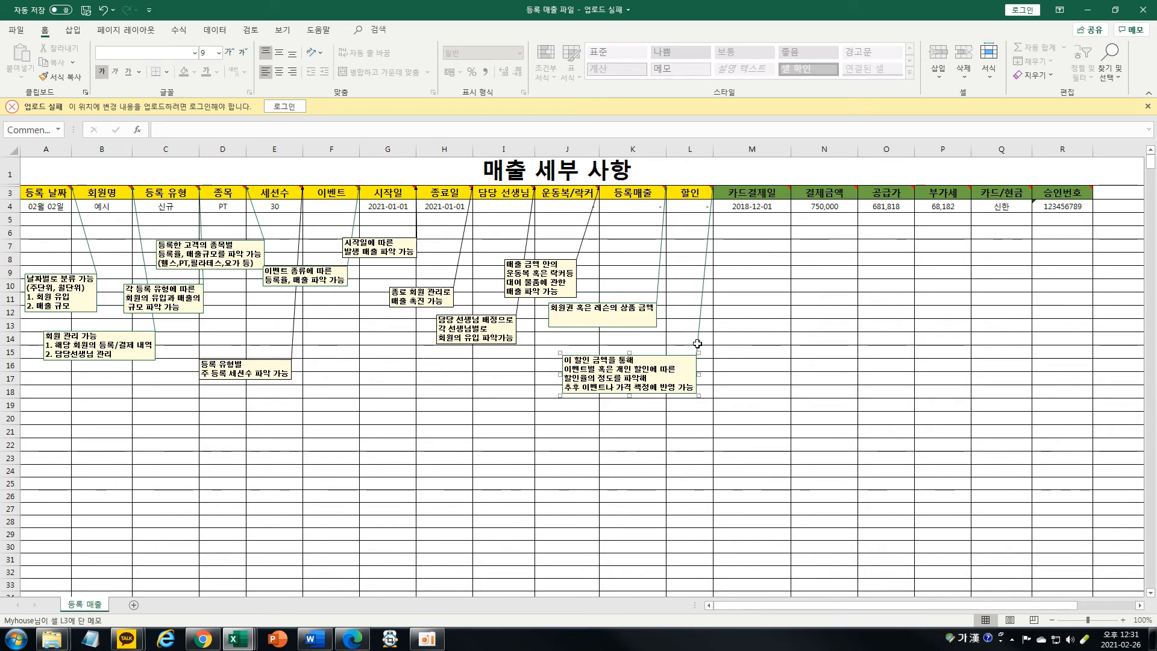
Review the blank 할인 cells around L6 to L8 and the yellow header columns from 할인 back to 등록 날짜
{"action": "left_click", "coordinate": [680, 275]}
{"action": "left_click", "coordinate": [673, 262]}
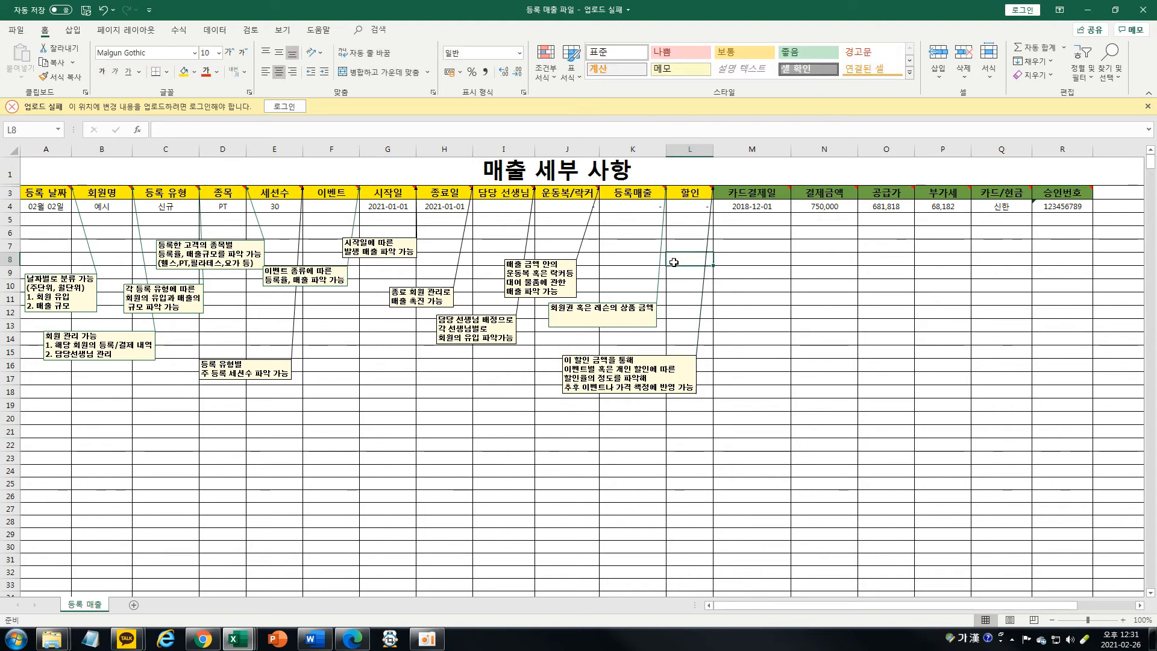
{"action": "left_click", "coordinate": [664, 234]}
{"action": "left_click", "coordinate": [681, 247]}
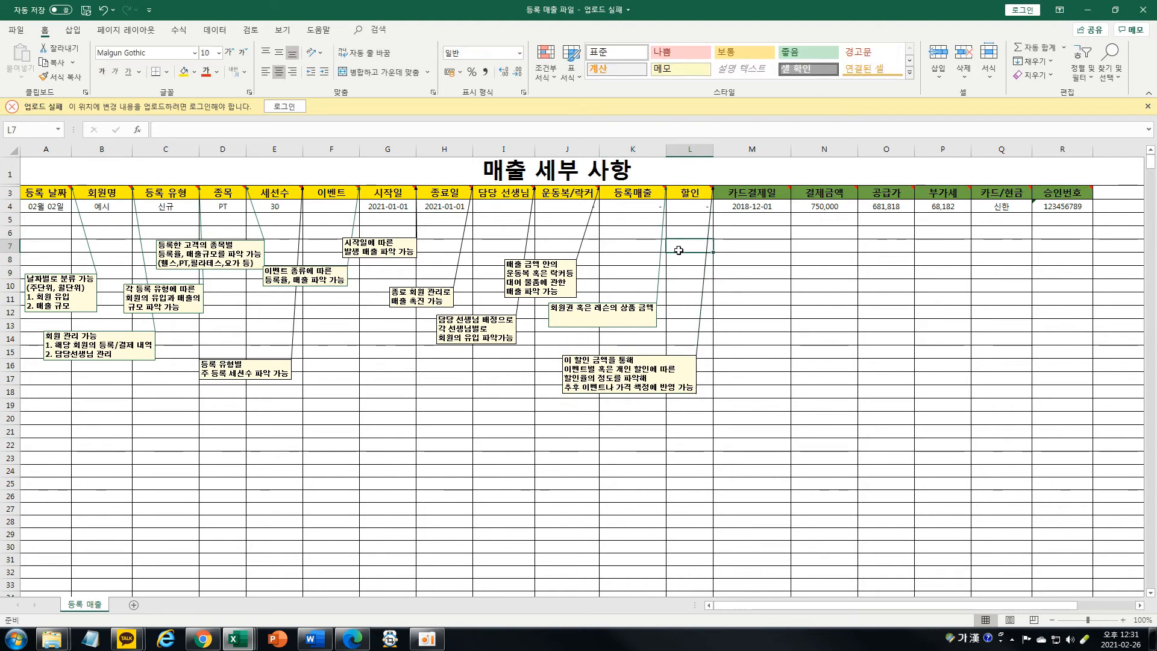
{"action": "left_click", "coordinate": [683, 255]}
{"action": "left_click_drag", "start_coordinate": [687, 193], "coordinate": [36, 220]}
Review the 카드결제일 example M4 and the blank cells M5 and M6, comparing them with the 등록 날짜 column
{"action": "left_click", "coordinate": [770, 236]}
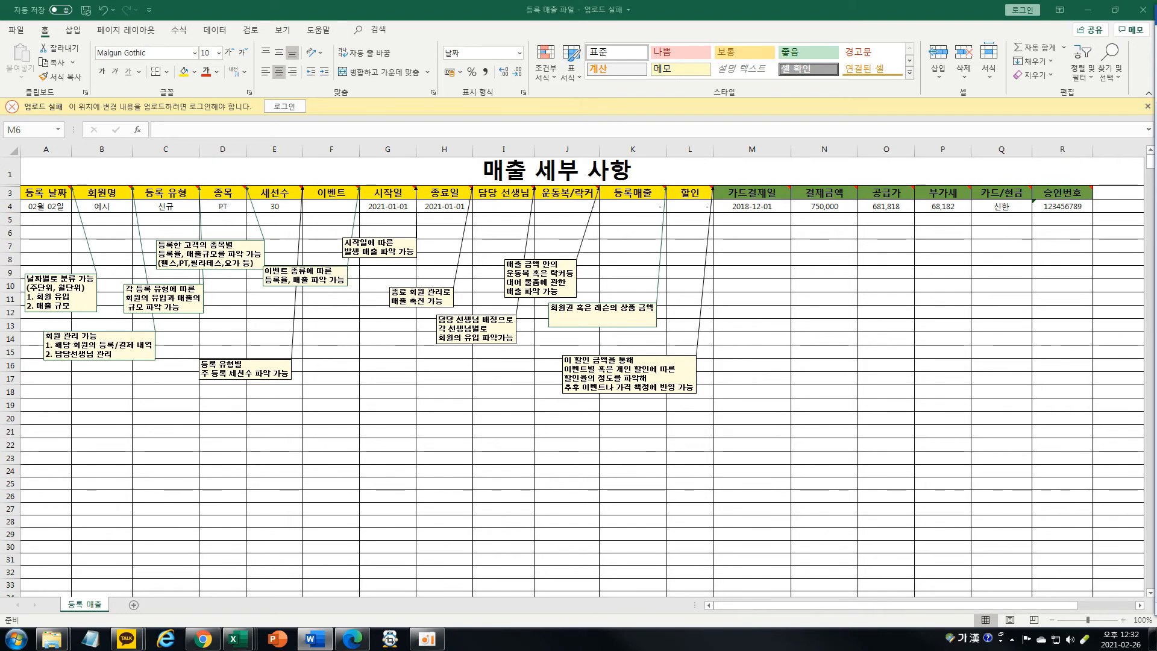
{"action": "left_click", "coordinate": [851, 368]}
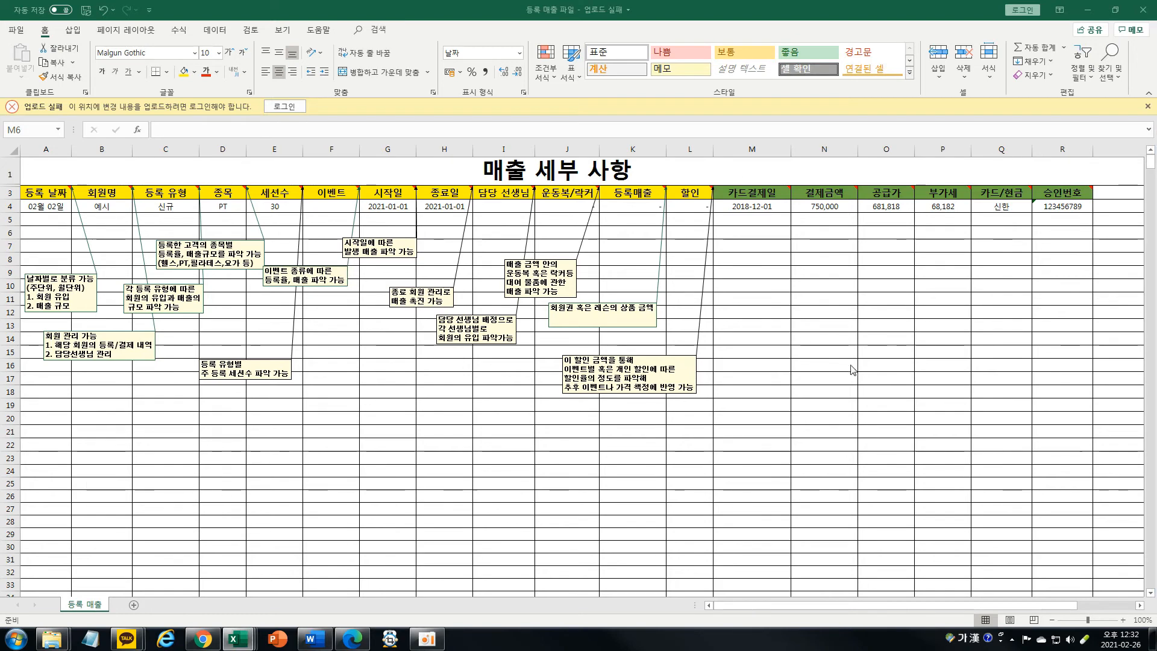
{"action": "left_click", "coordinate": [766, 221]}
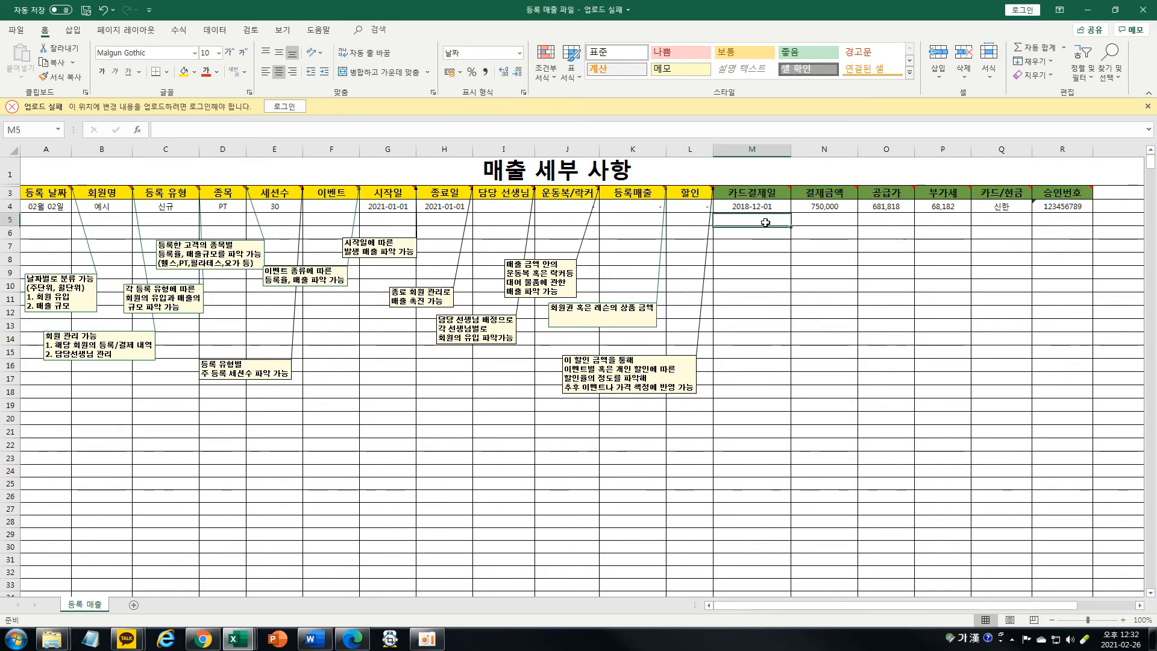
{"action": "left_click", "coordinate": [768, 209]}
{"action": "left_click", "coordinate": [45, 216]}
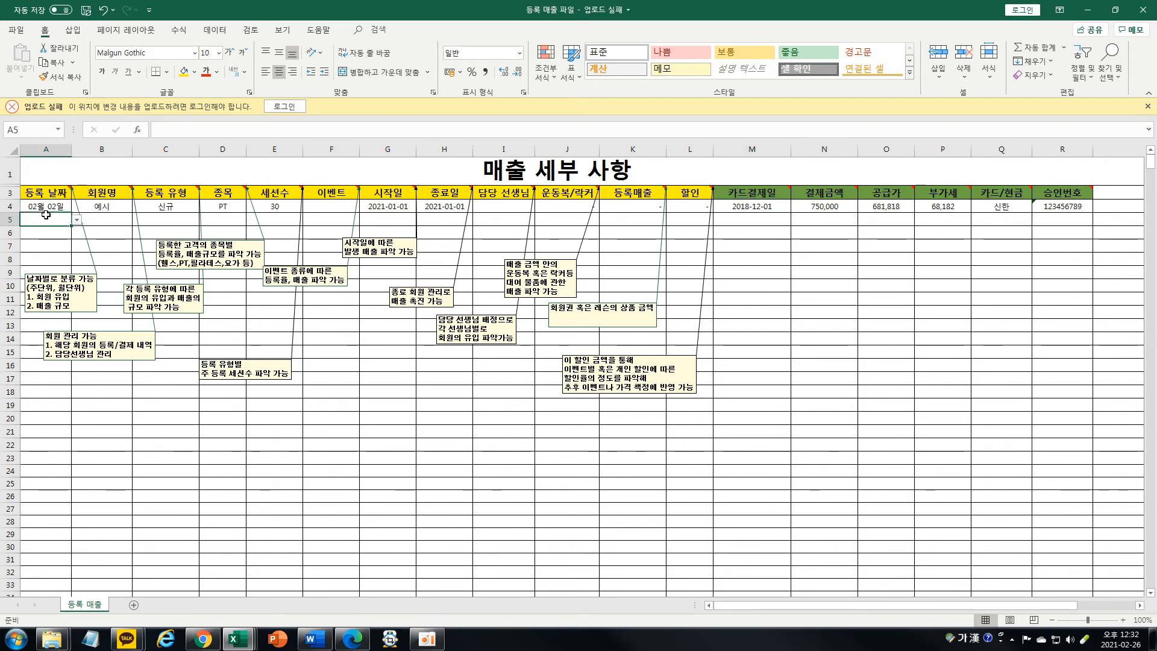
{"action": "left_click", "coordinate": [787, 215]}
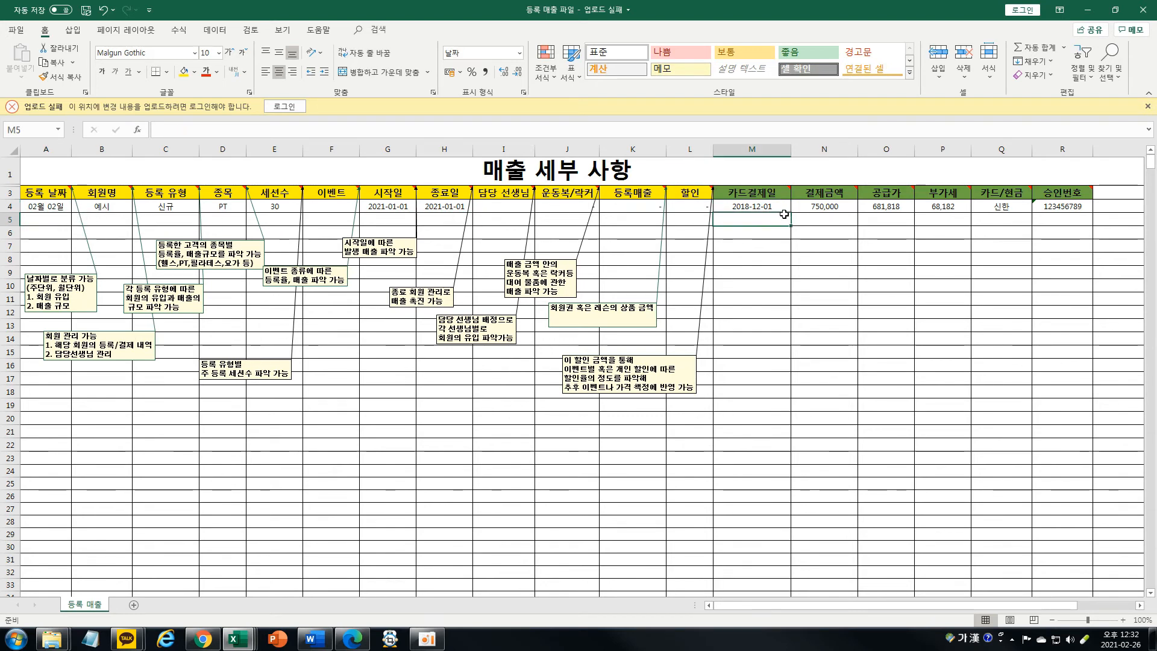
{"action": "left_click", "coordinate": [778, 208]}
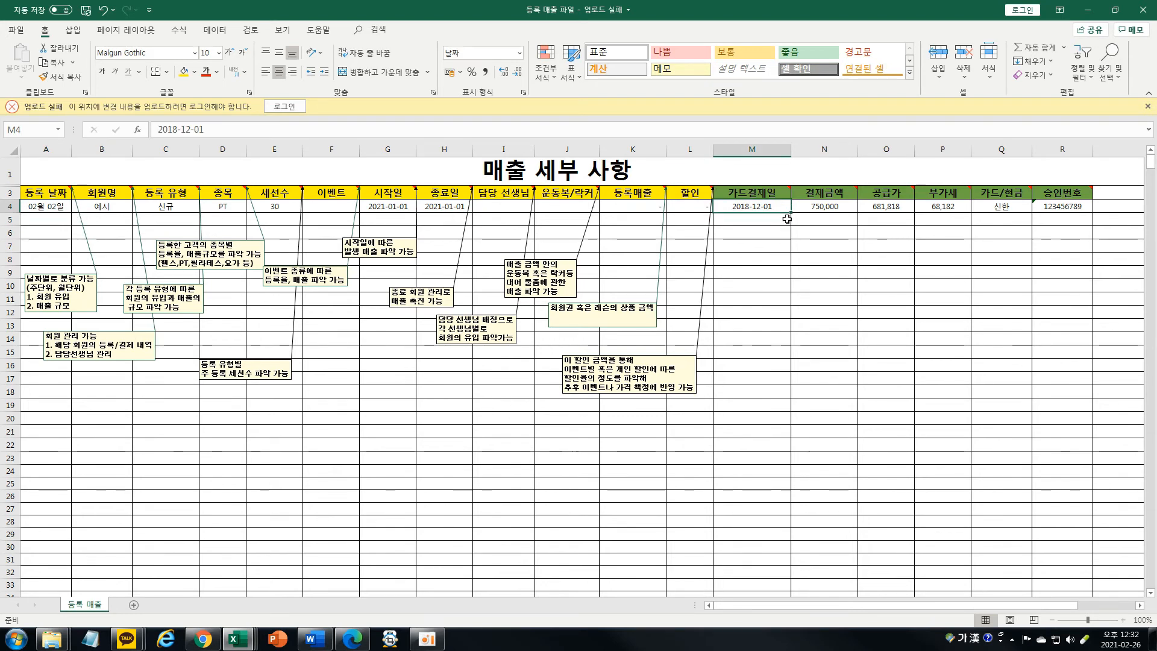
{"action": "left_click", "coordinate": [786, 220]}
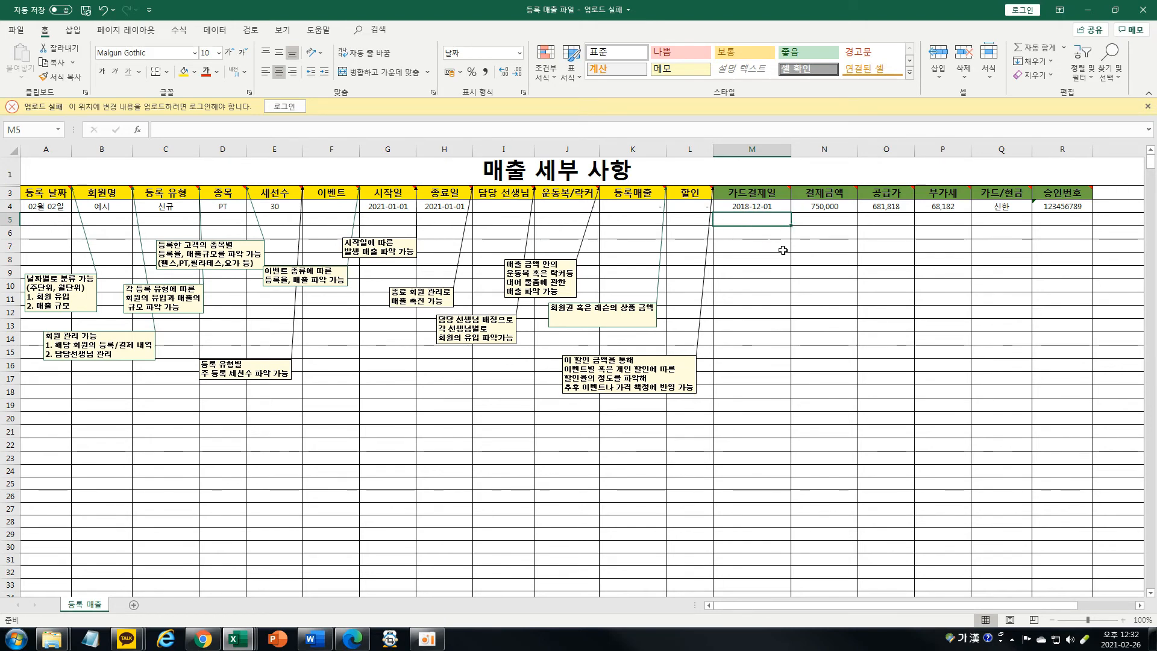
Review the blank 결제금액 cells N5 to N7 beneath the example payment amount
{"action": "left_click", "coordinate": [814, 245]}
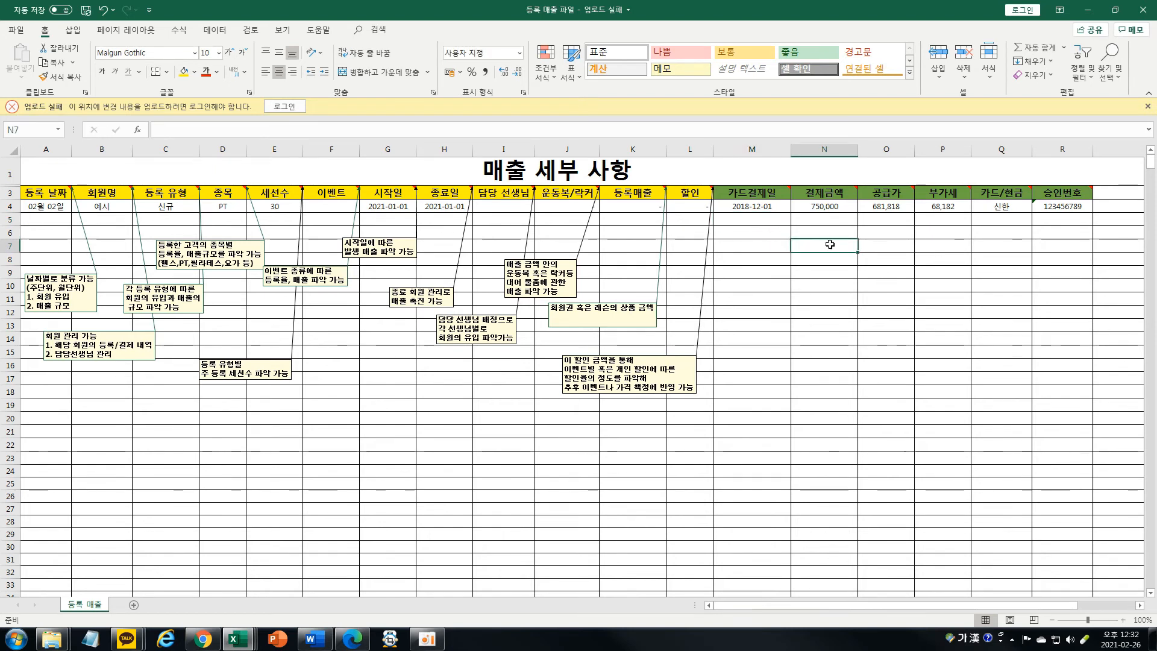
{"action": "left_click", "coordinate": [827, 227]}
{"action": "left_click", "coordinate": [827, 219]}
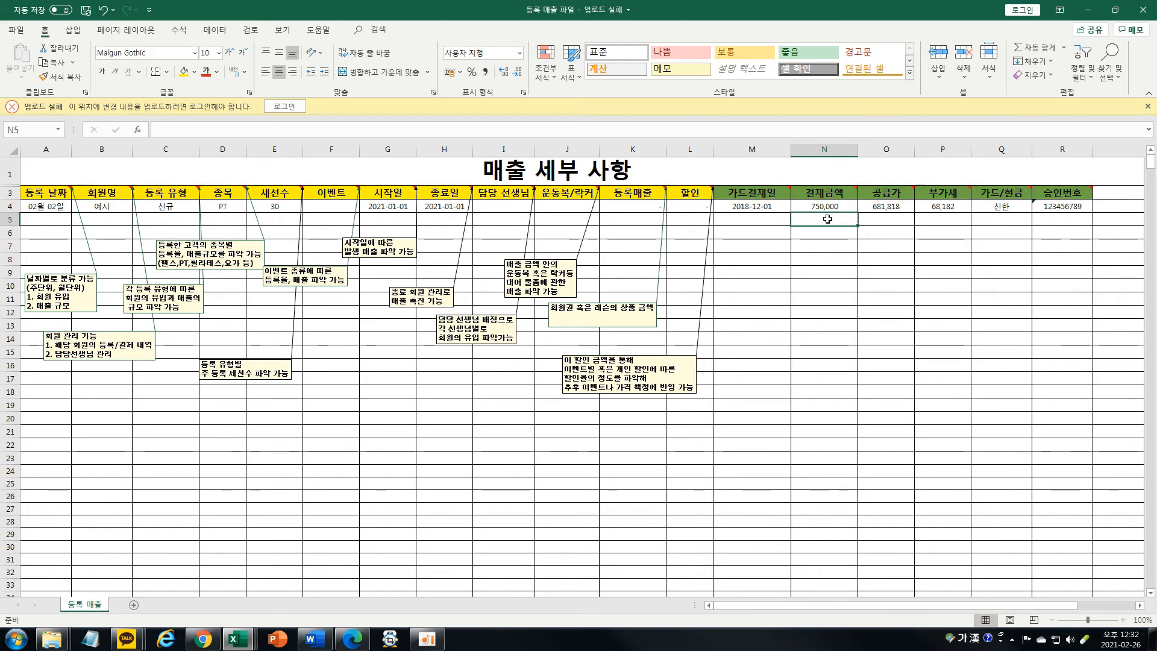
Compare the 공급가 and 부가세 columns, checking the example cells O4 and P4 and the blank cells below them
{"action": "left_click", "coordinate": [873, 213]}
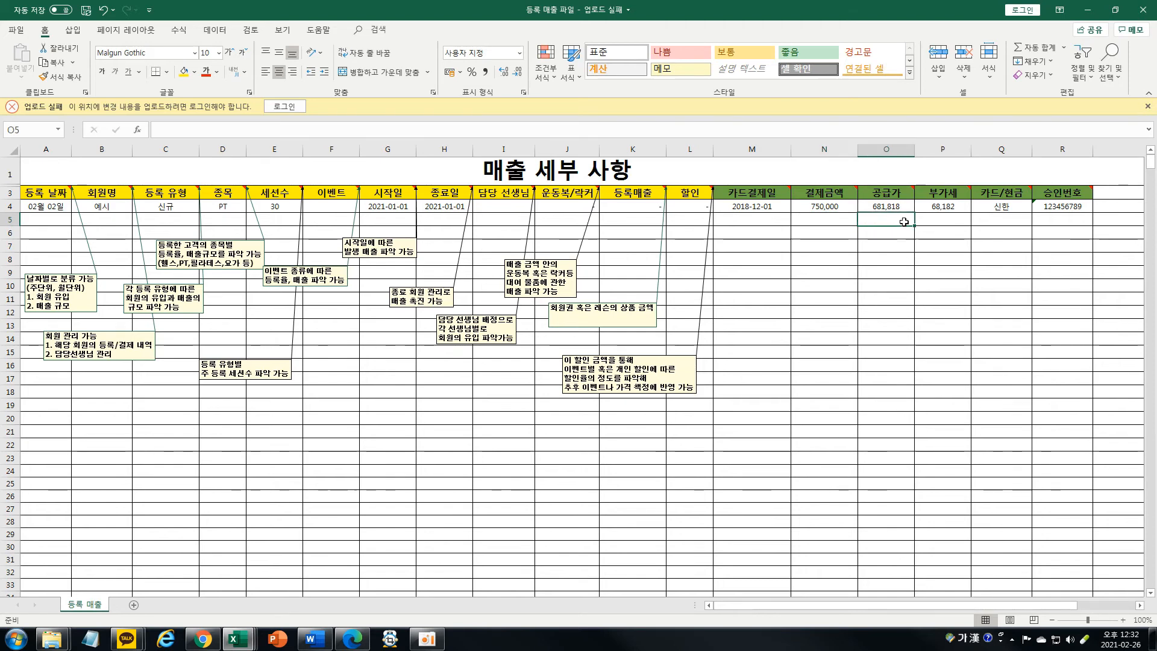
{"action": "left_click", "coordinate": [925, 222]}
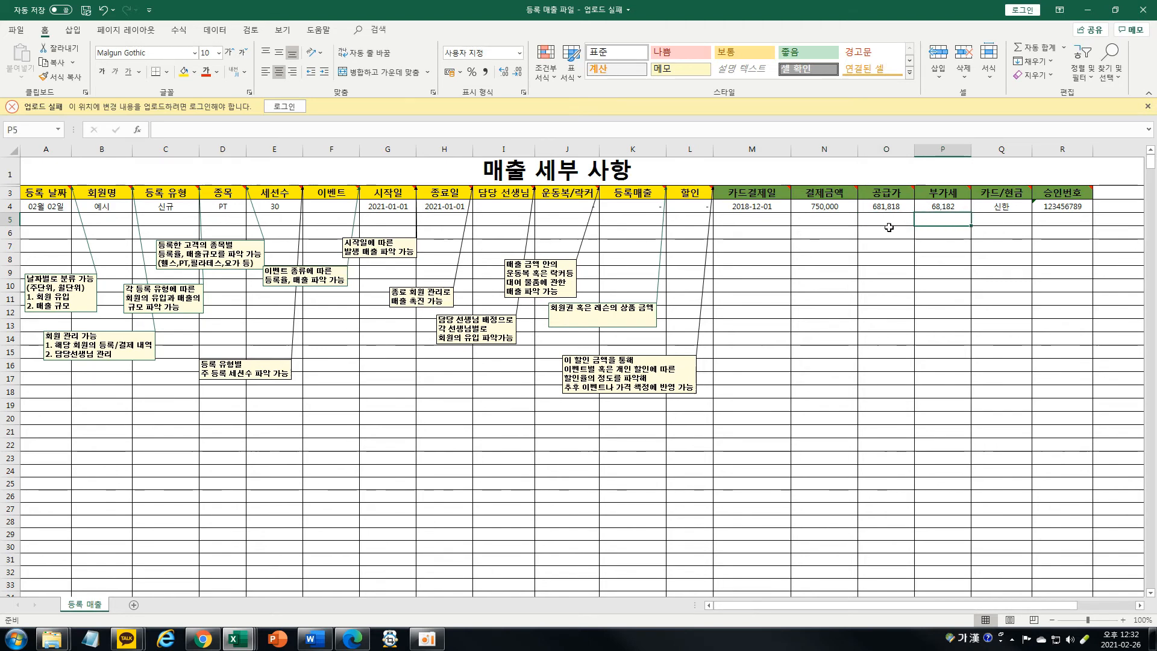
{"action": "left_click", "coordinate": [889, 228]}
{"action": "left_click", "coordinate": [941, 221]}
{"action": "left_click", "coordinate": [903, 221]}
{"action": "left_click", "coordinate": [933, 220]}
{"action": "left_click", "coordinate": [873, 220]}
{"action": "left_click", "coordinate": [933, 214]}
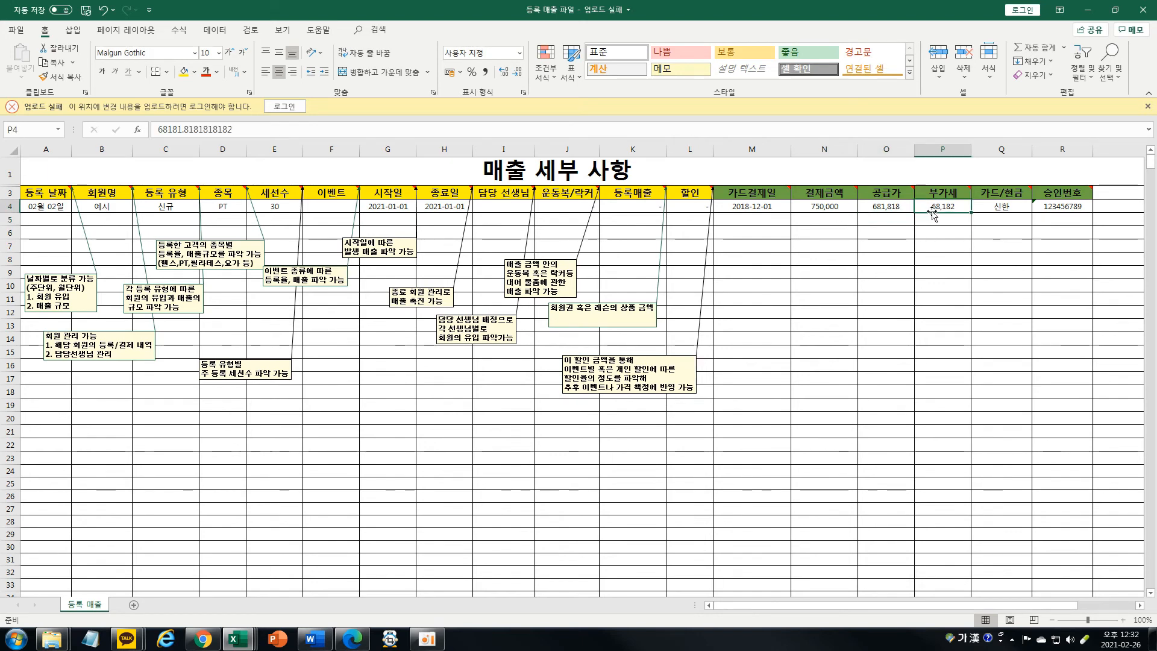
{"action": "left_click", "coordinate": [904, 208]}
{"action": "left_click", "coordinate": [939, 211]}
{"action": "left_click", "coordinate": [949, 221]}
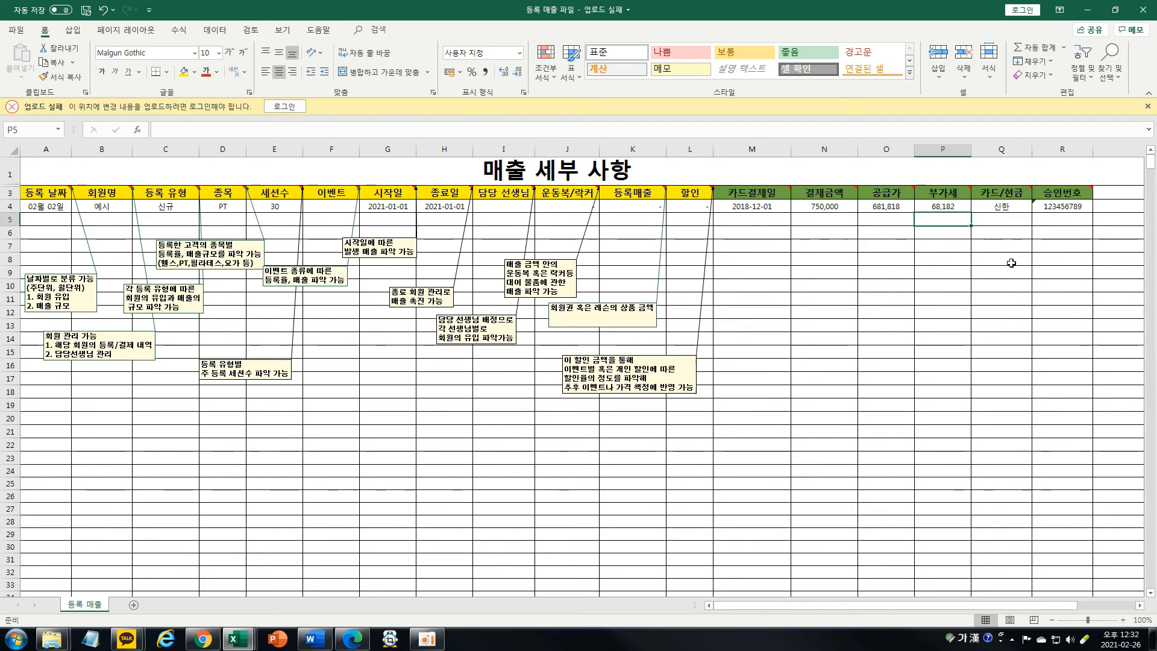
Review the 카드/현금 and 승인번호 columns, checking the example cells Q4 and R4 and the blank cells in rows 5 and 6
{"action": "left_click", "coordinate": [1001, 222]}
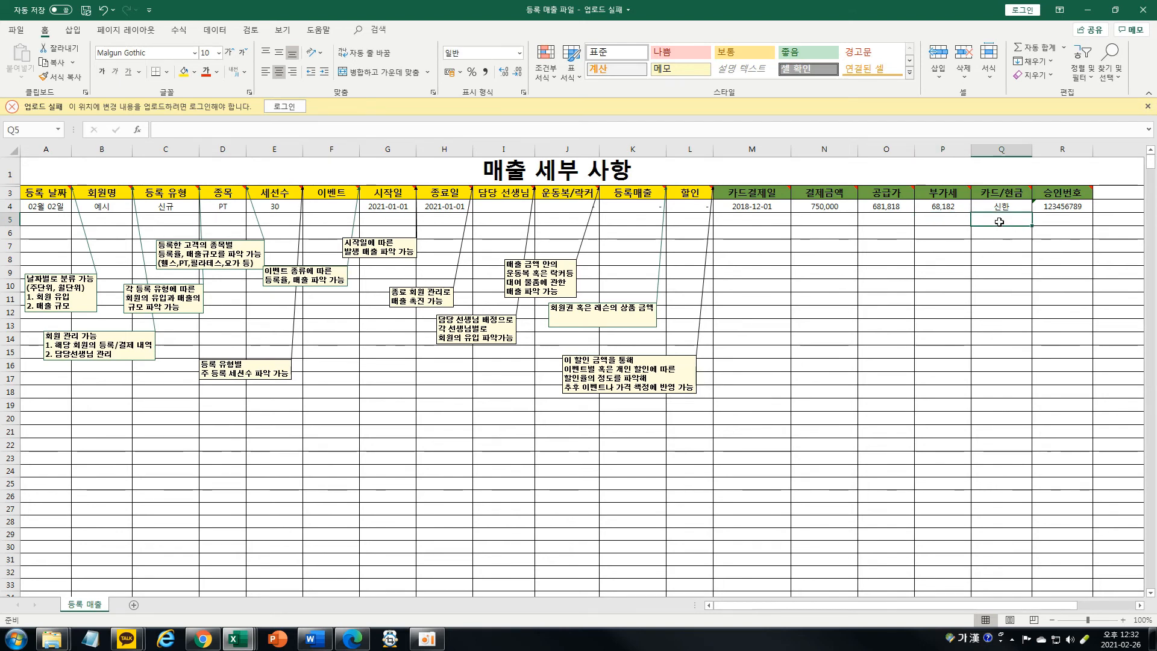
{"action": "left_click", "coordinate": [1006, 209]}
{"action": "left_click", "coordinate": [1015, 220]}
{"action": "left_click", "coordinate": [1056, 220]}
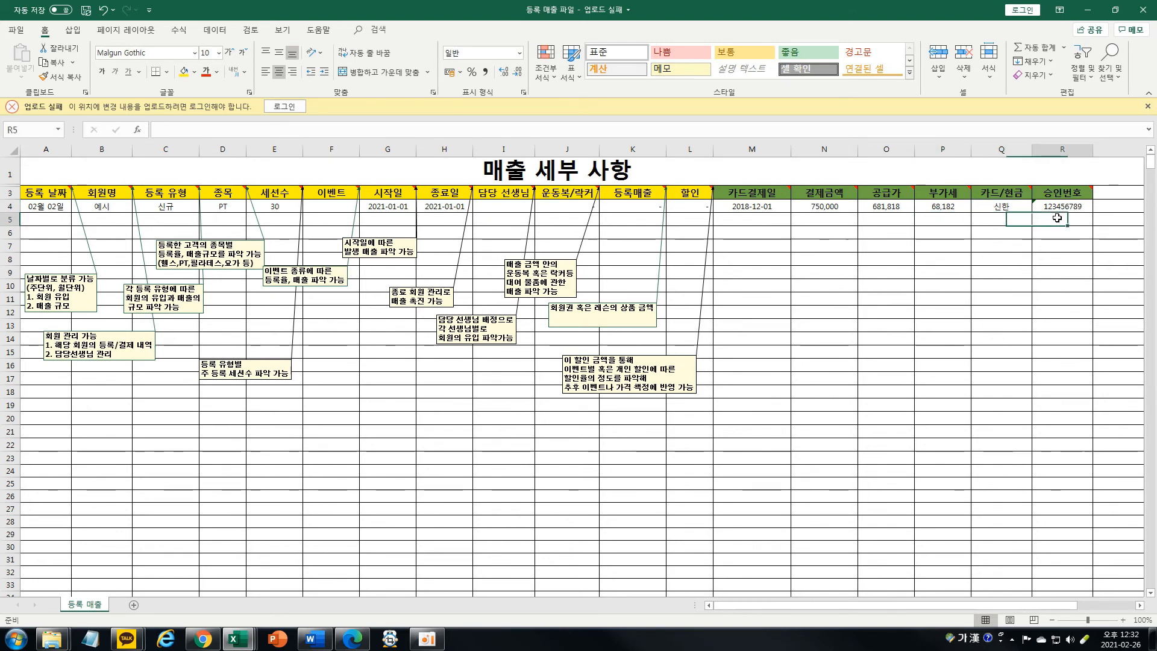
{"action": "left_click", "coordinate": [1054, 206]}
{"action": "left_click", "coordinate": [1000, 206]}
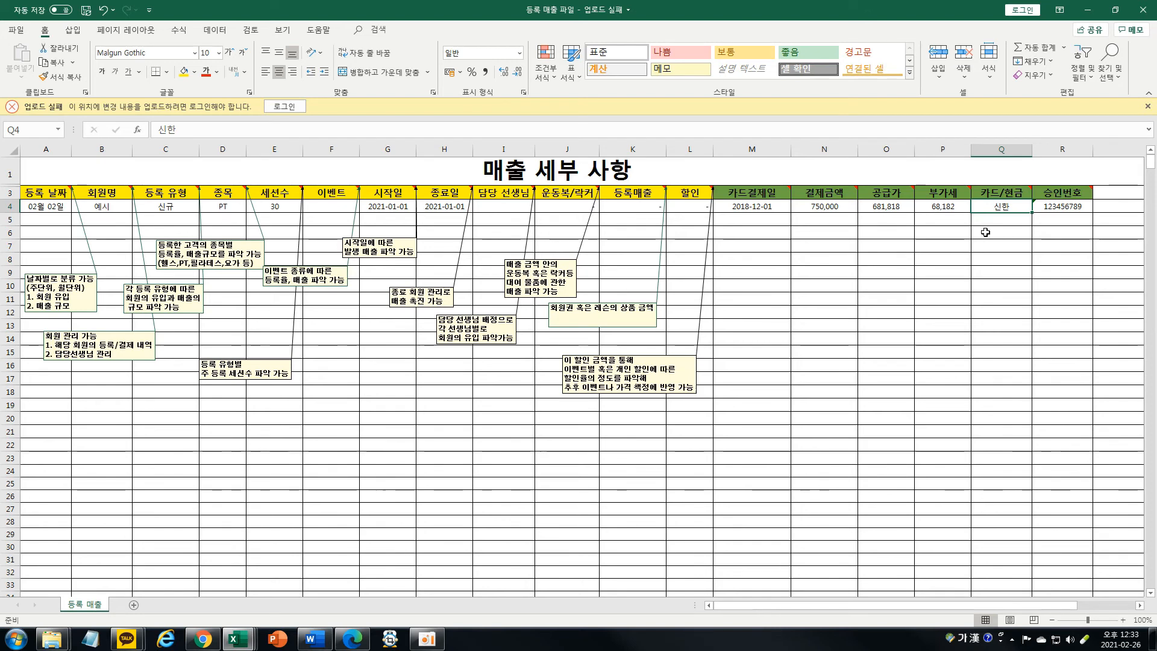
{"action": "left_click", "coordinate": [1010, 233]}
{"action": "left_click", "coordinate": [1034, 233]}
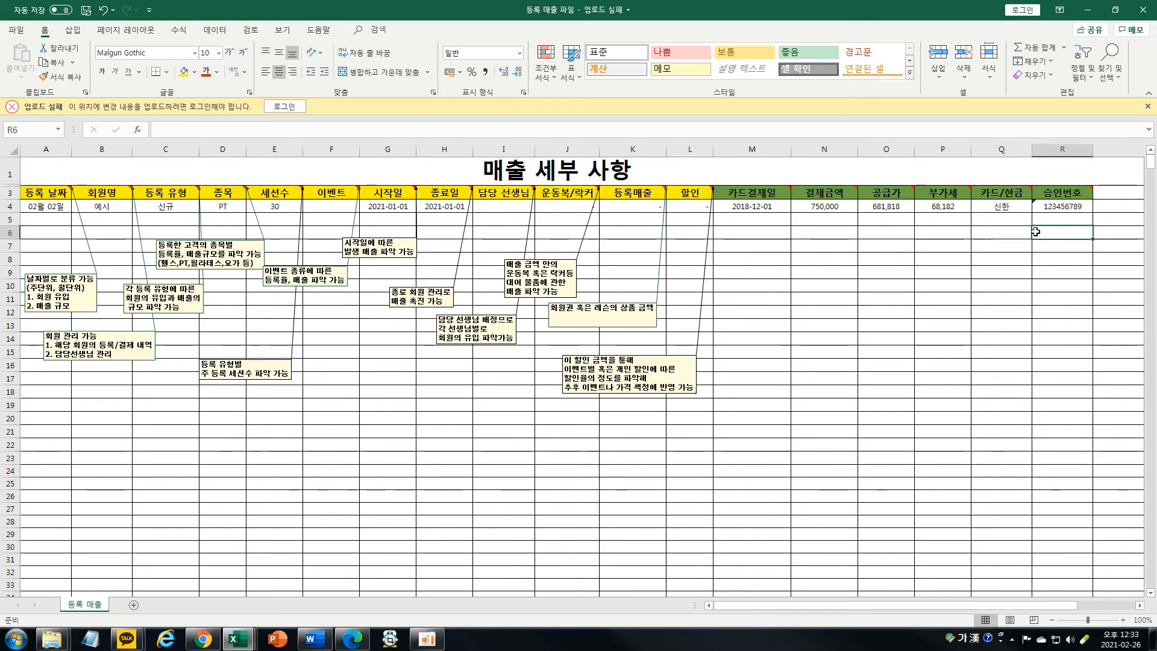
Examine the 비고 header cell S3 and the green payment headers from 카드결제일 to 승인번호, M3 to R3
{"action": "left_click", "coordinate": [1107, 193]}
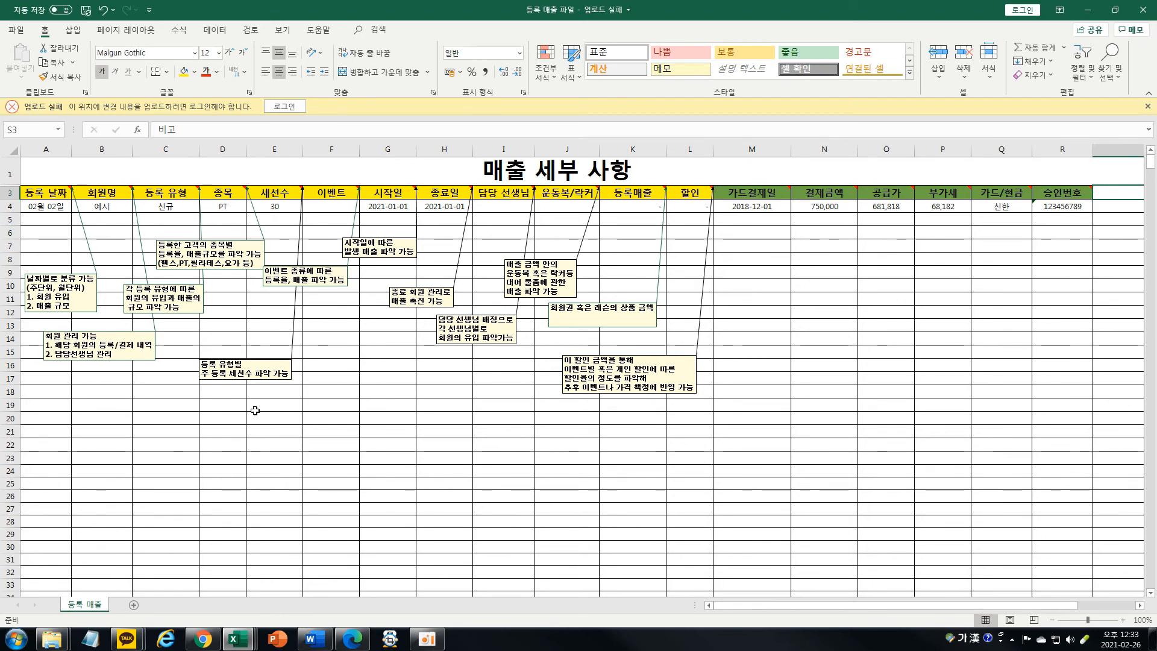
{"action": "left_click", "coordinate": [949, 328]}
{"action": "left_click", "coordinate": [1012, 340]}
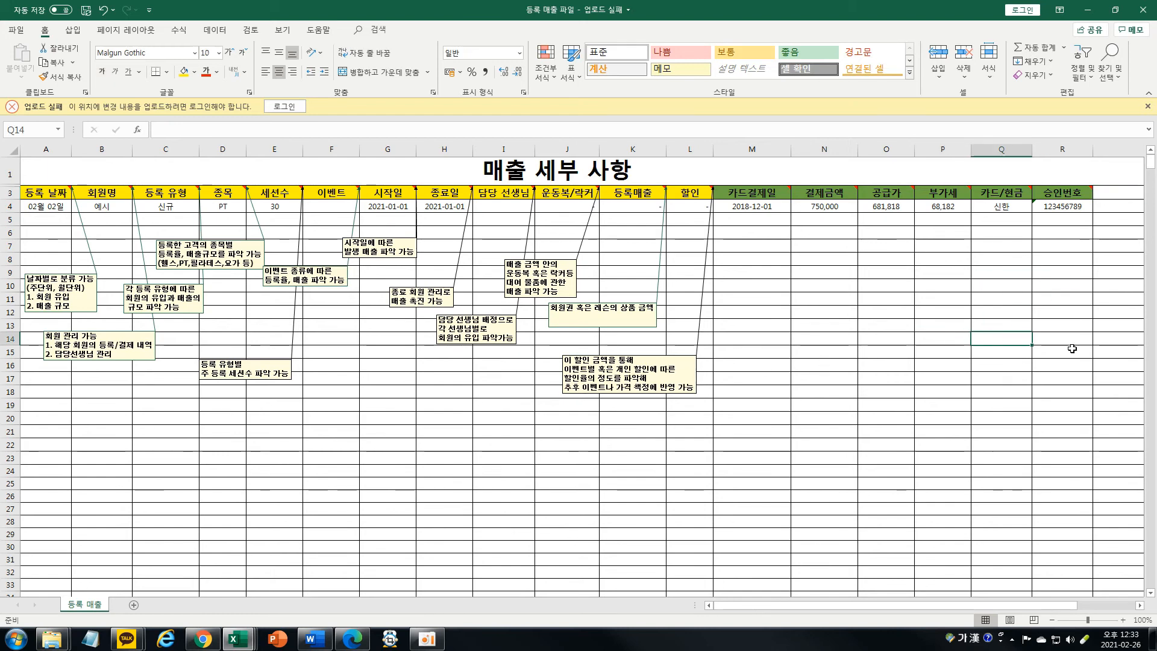
{"action": "left_click", "coordinate": [1075, 350]}
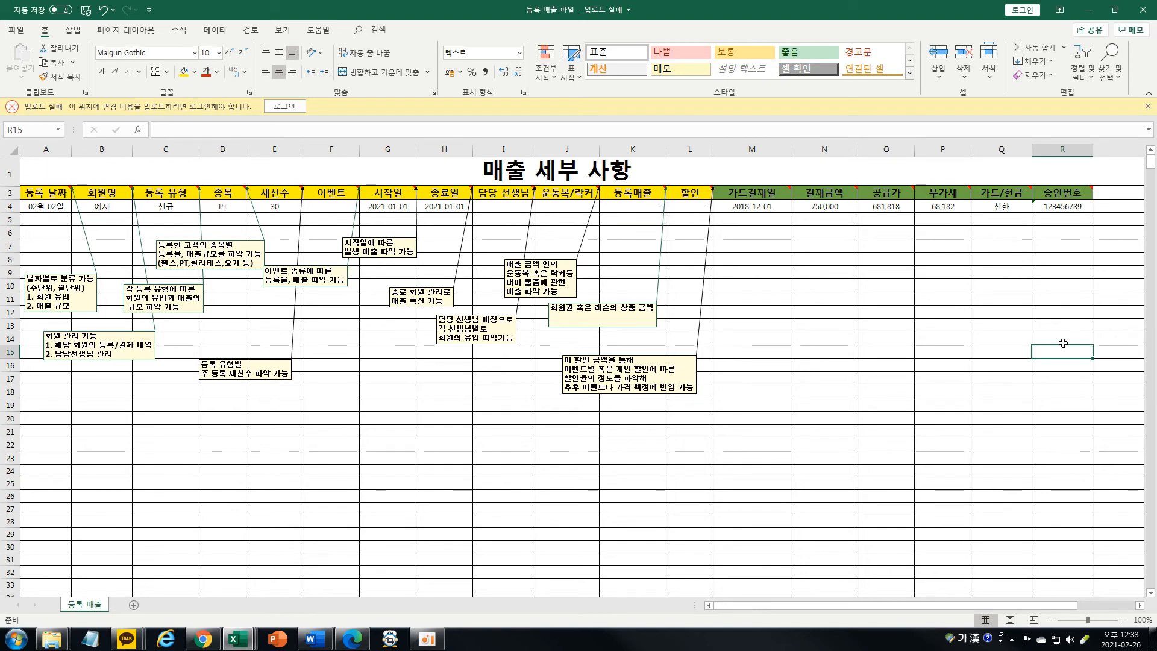
{"action": "left_click", "coordinate": [966, 285]}
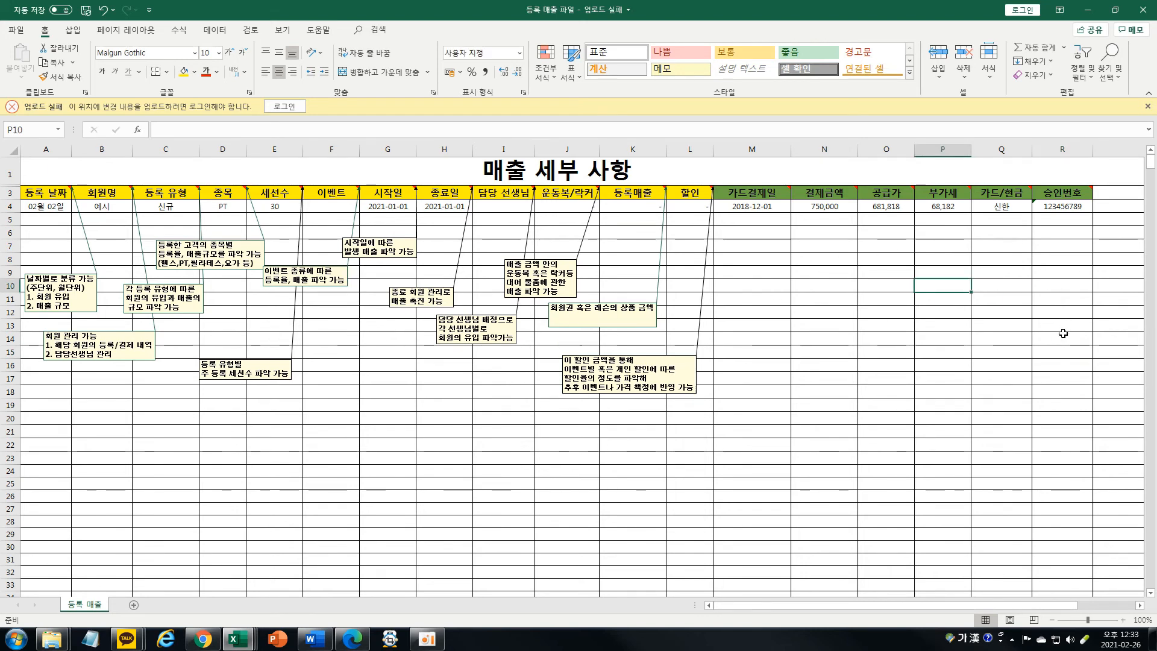
{"action": "left_click_drag", "start_coordinate": [741, 193], "coordinate": [1060, 193]}
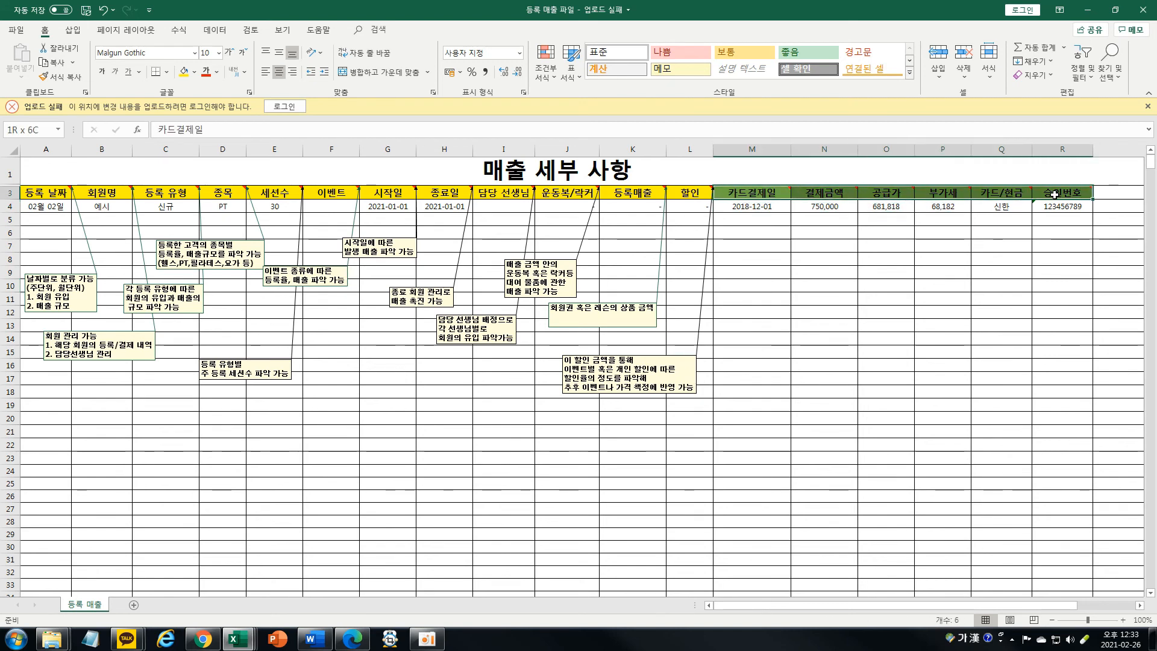
{"action": "left_click", "coordinate": [910, 326]}
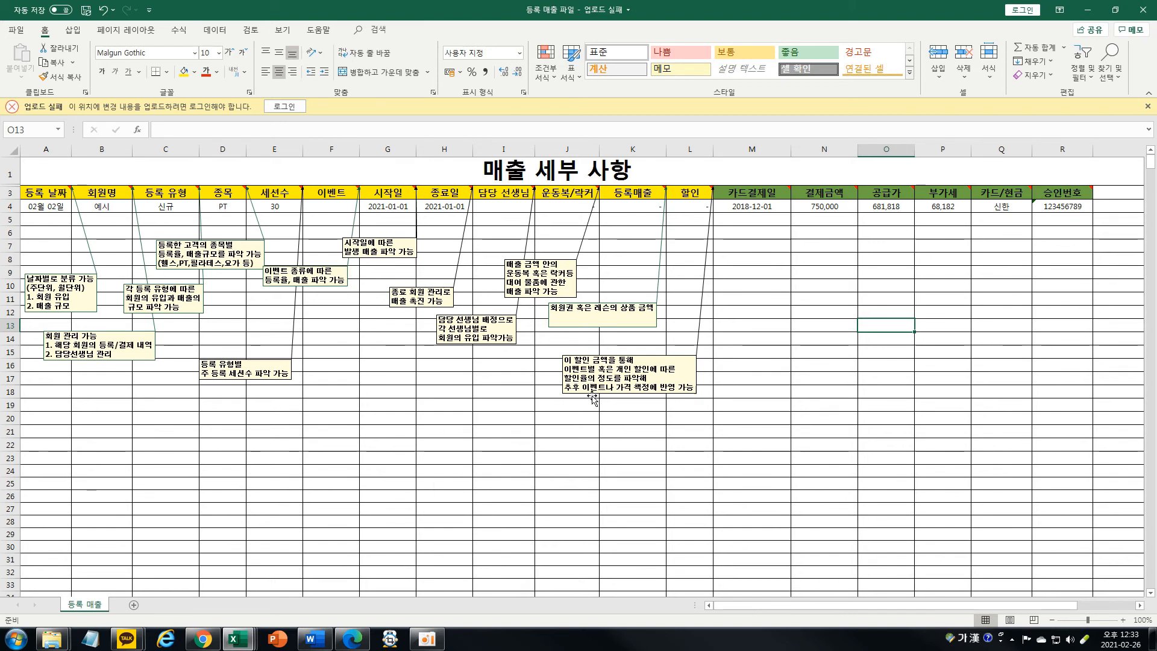
Review the blank entry cells under the yellow headers in rows 5 and 6, from 등록 날짜 across to 할인
{"action": "left_click", "coordinate": [324, 211]}
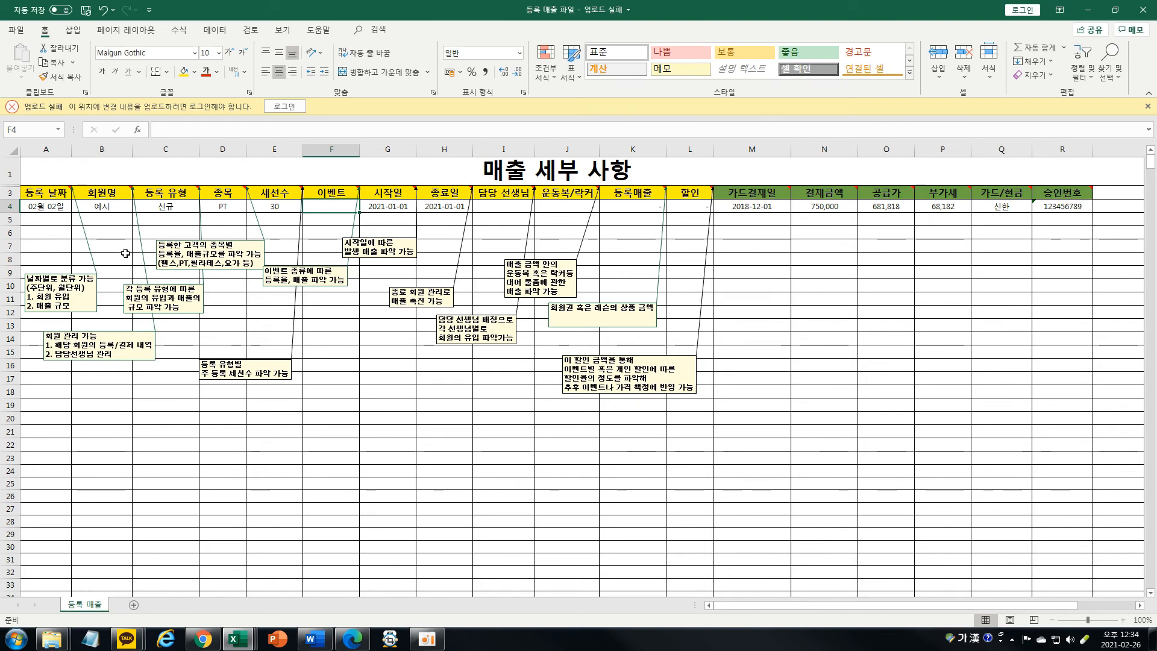
{"action": "left_click_drag", "start_coordinate": [103, 220], "coordinate": [693, 222]}
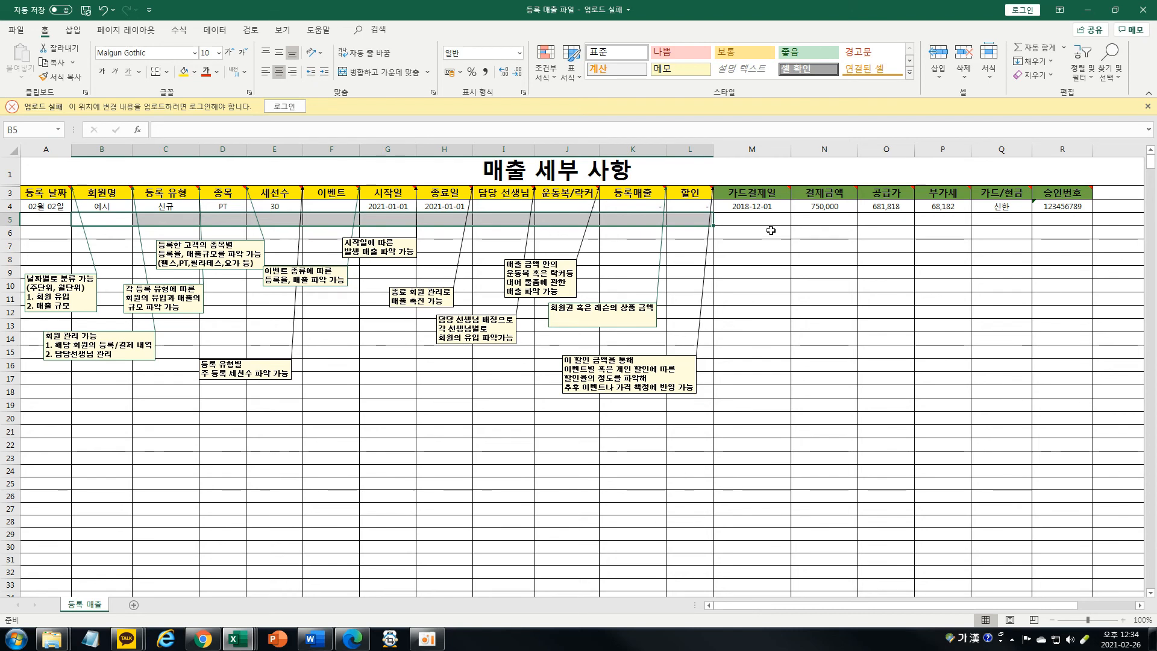
{"action": "left_click", "coordinate": [775, 220]}
{"action": "left_click_drag", "start_coordinate": [48, 233], "coordinate": [699, 235]}
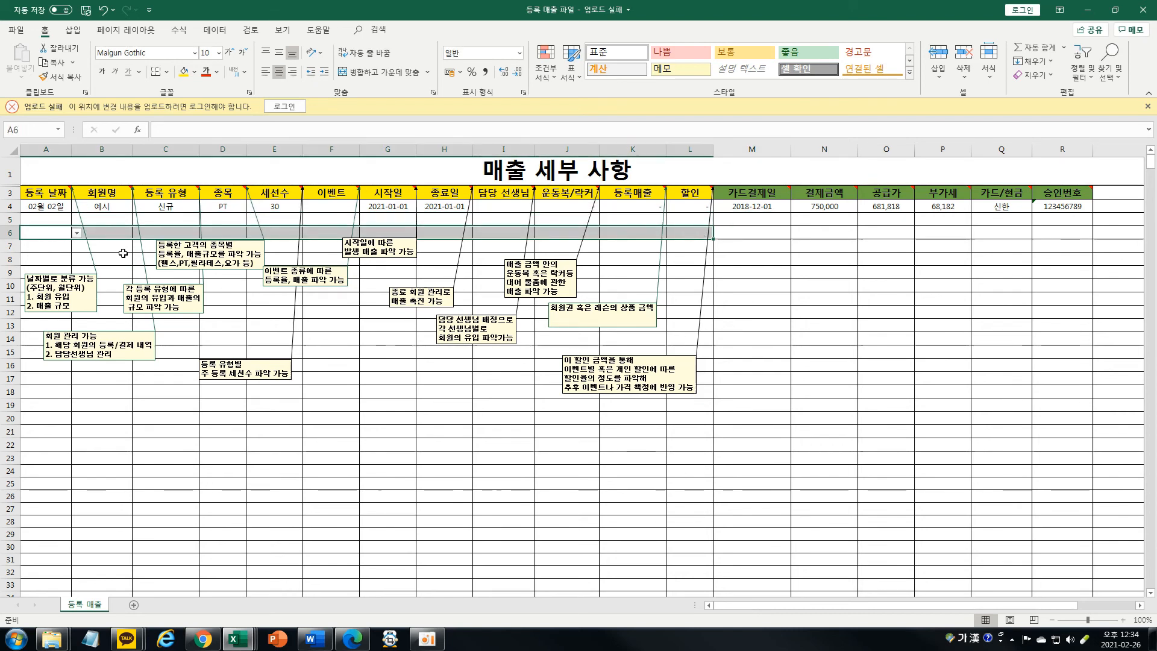
{"action": "left_click", "coordinate": [124, 233]}
{"action": "left_click", "coordinate": [163, 233]}
{"action": "left_click", "coordinate": [274, 232]}
{"action": "left_click_drag", "start_coordinate": [331, 233], "coordinate": [673, 235]}
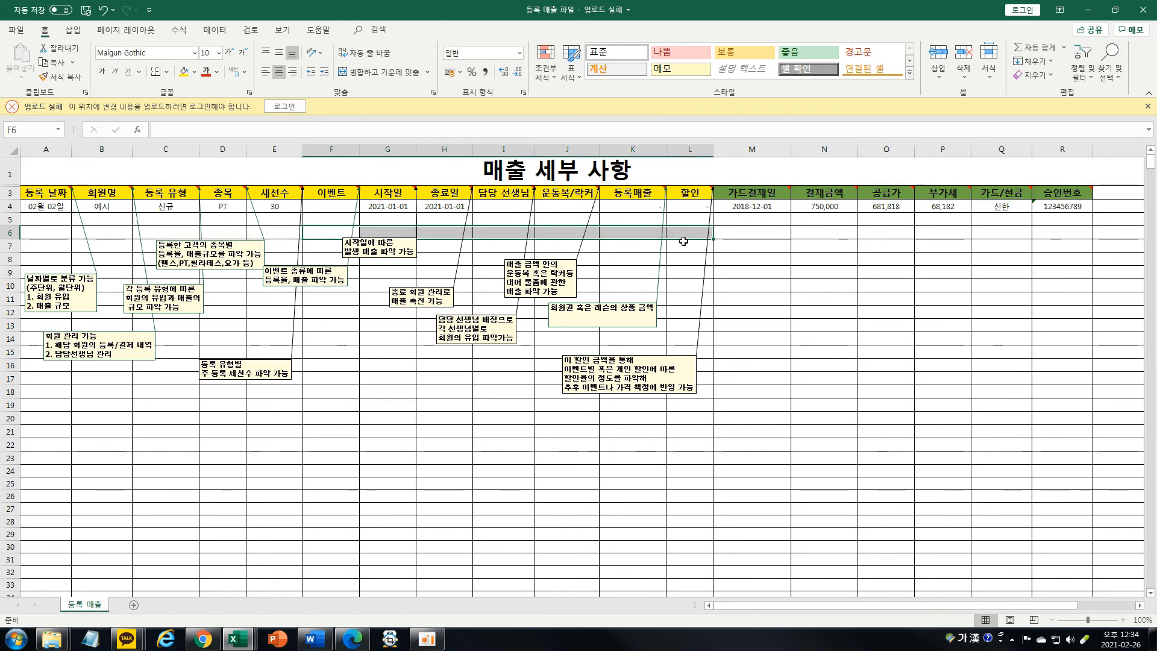
{"action": "left_click", "coordinate": [685, 218]}
{"action": "left_click_drag", "start_coordinate": [684, 218], "coordinate": [345, 224]}
{"action": "left_click", "coordinate": [485, 430]}
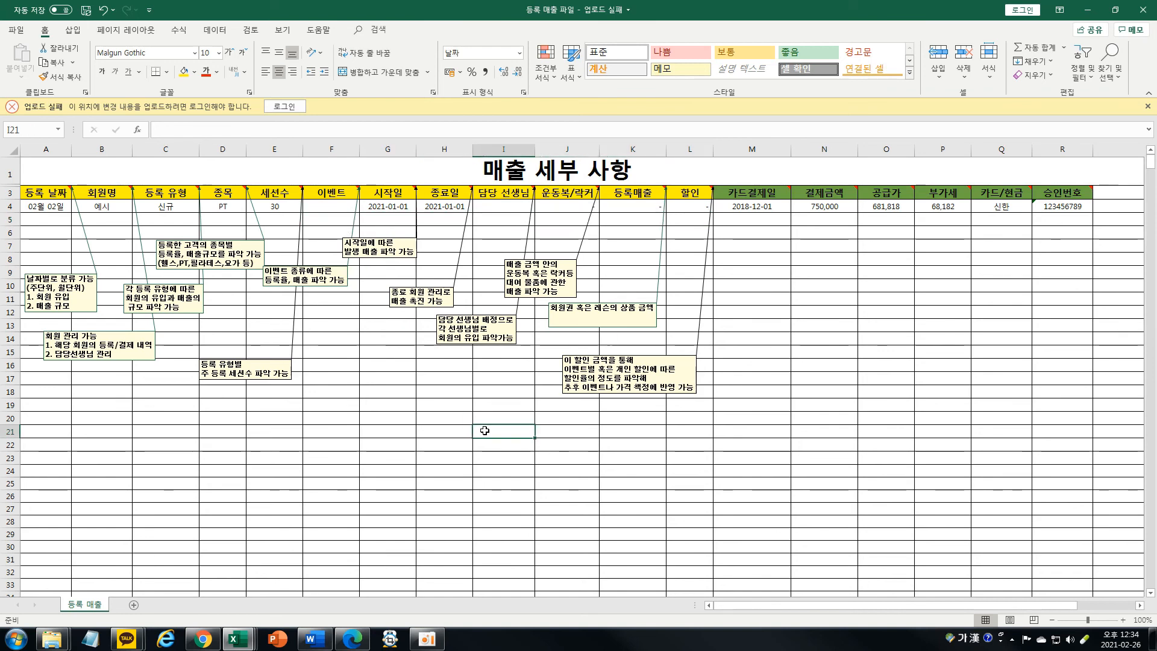
{"action": "left_click", "coordinate": [494, 420]}
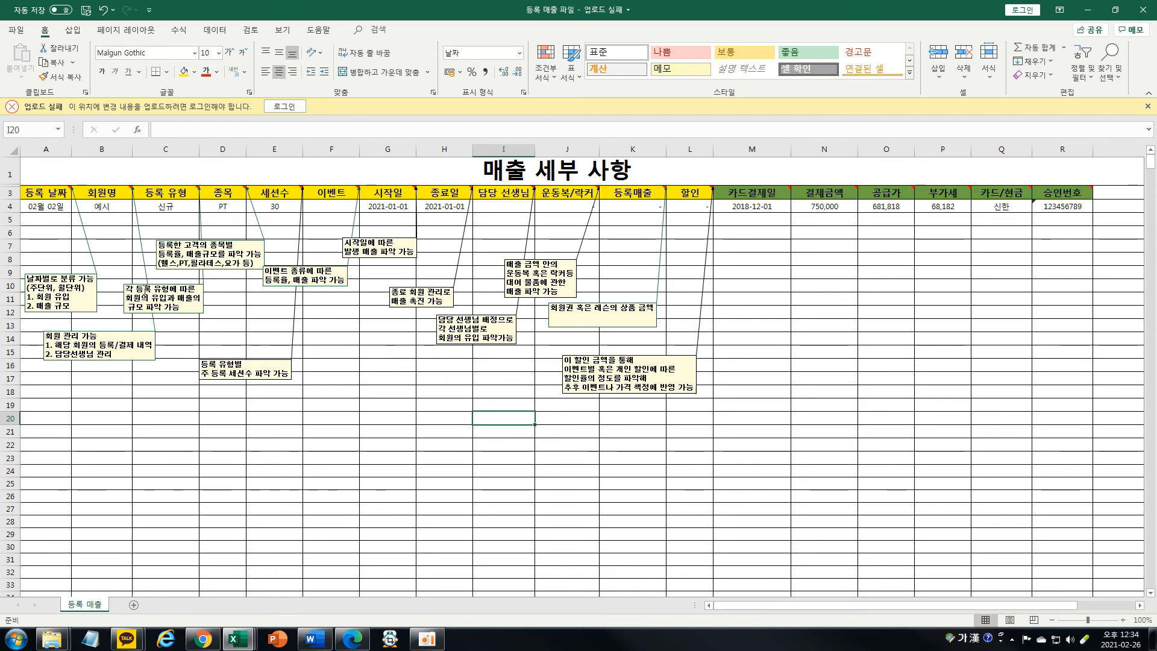
Review the 등록 날짜 entry cells A5 and A7 and the blank registration range A6 to L7
{"action": "left_click", "coordinate": [50, 220]}
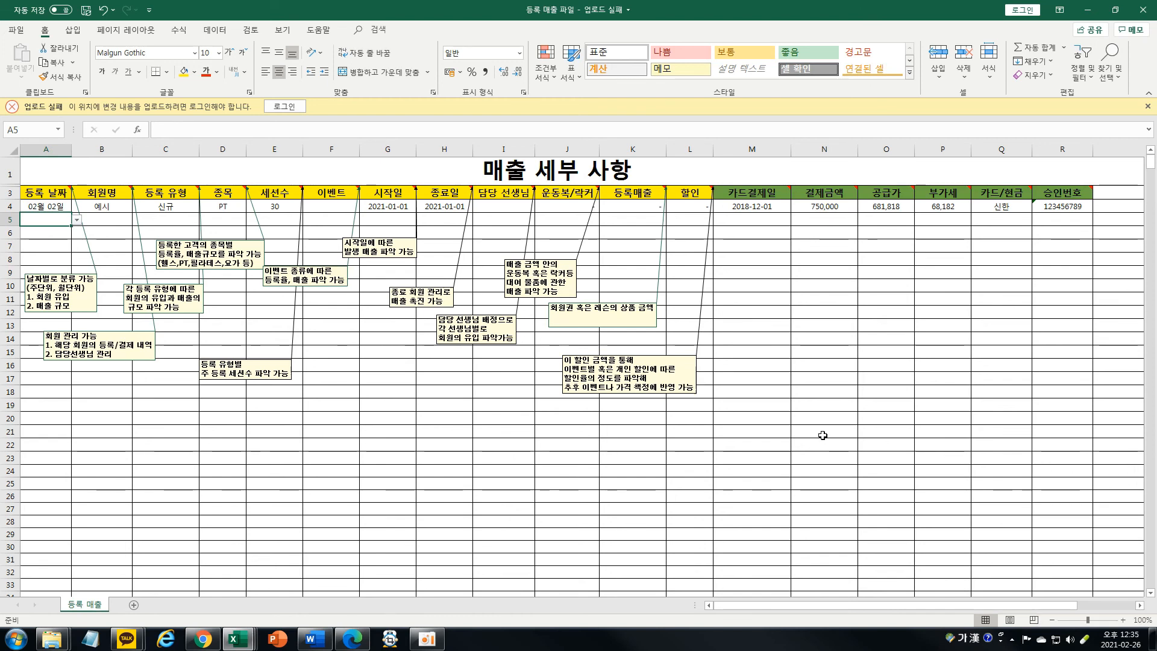
{"action": "left_click", "coordinate": [52, 247]}
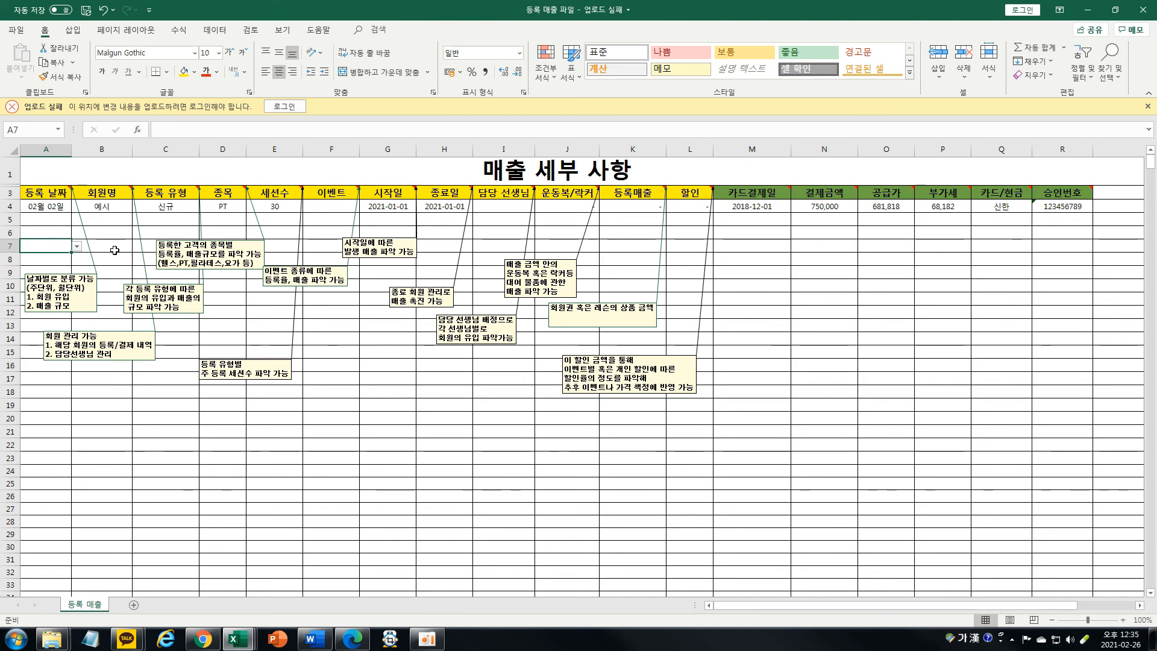
{"action": "left_click_drag", "start_coordinate": [114, 250], "coordinate": [678, 236]}
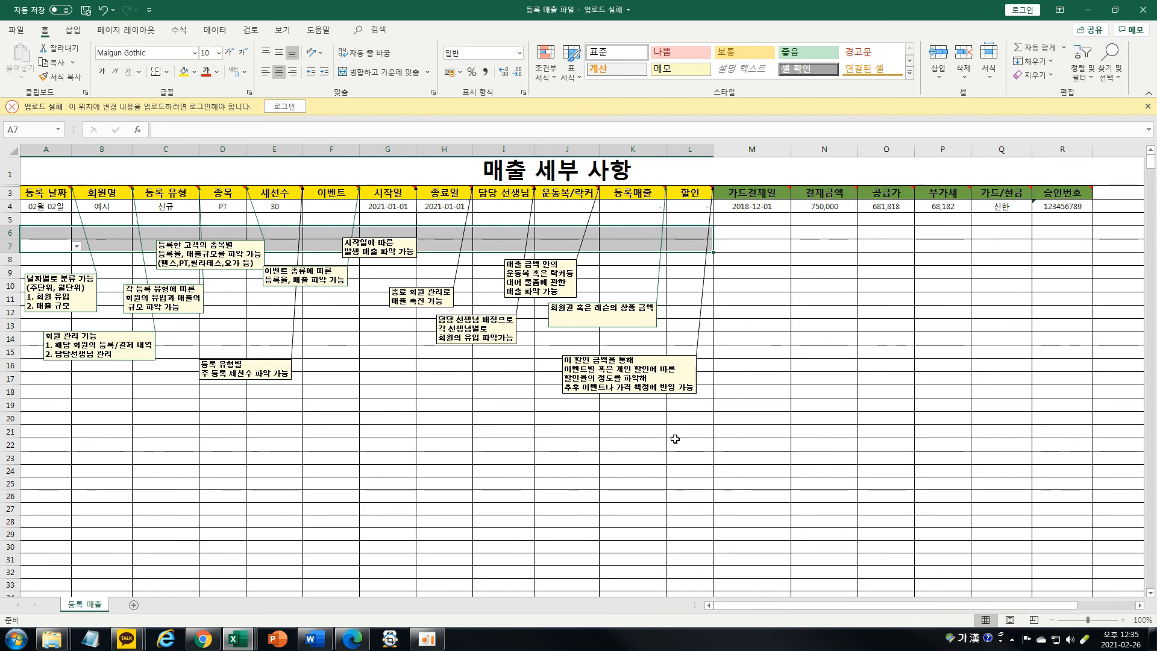
{"action": "left_click", "coordinate": [360, 376]}
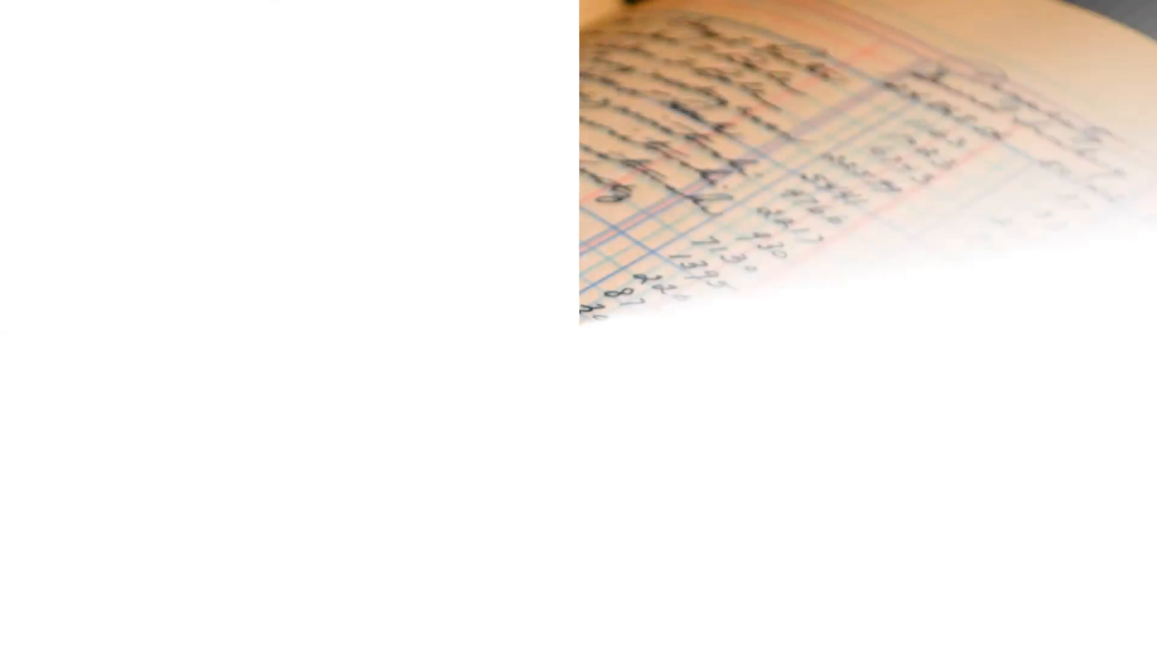